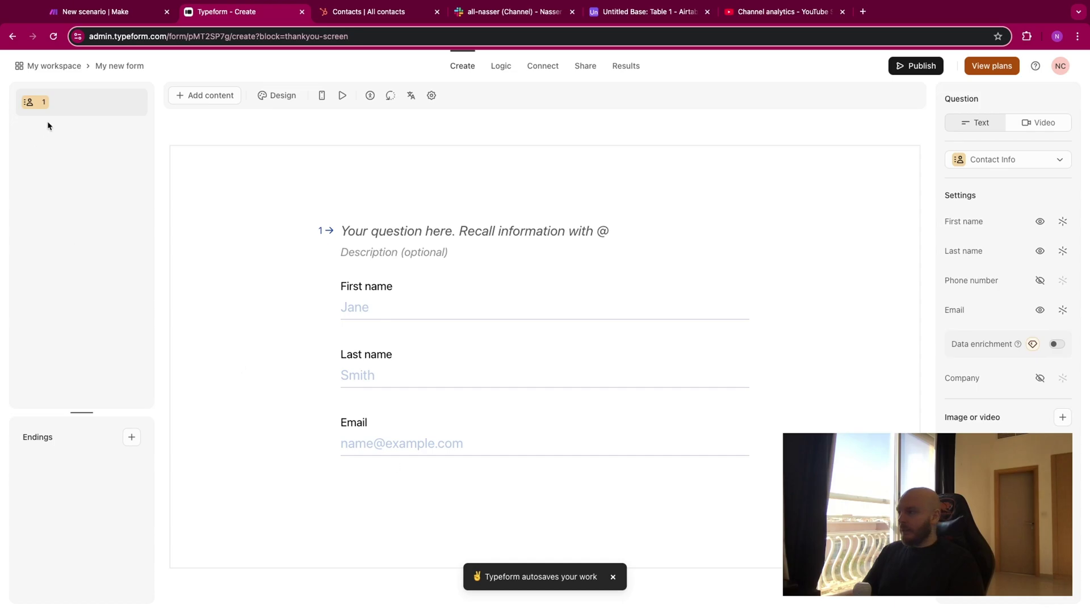
Publish the contact info form and dismiss the publishing confirmation.
left_click(903, 65)
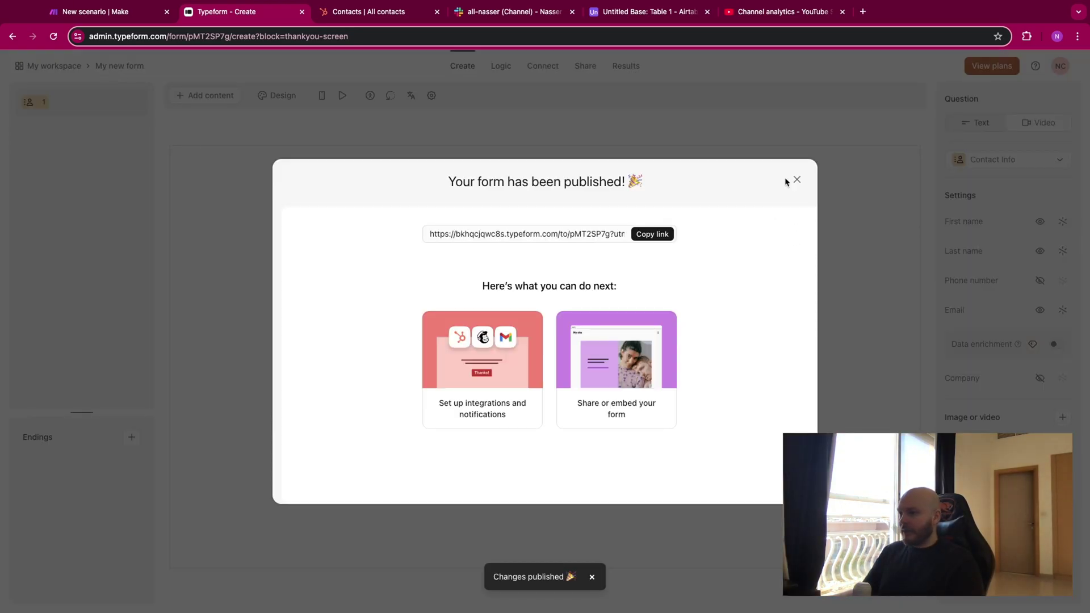
left_click(797, 179)
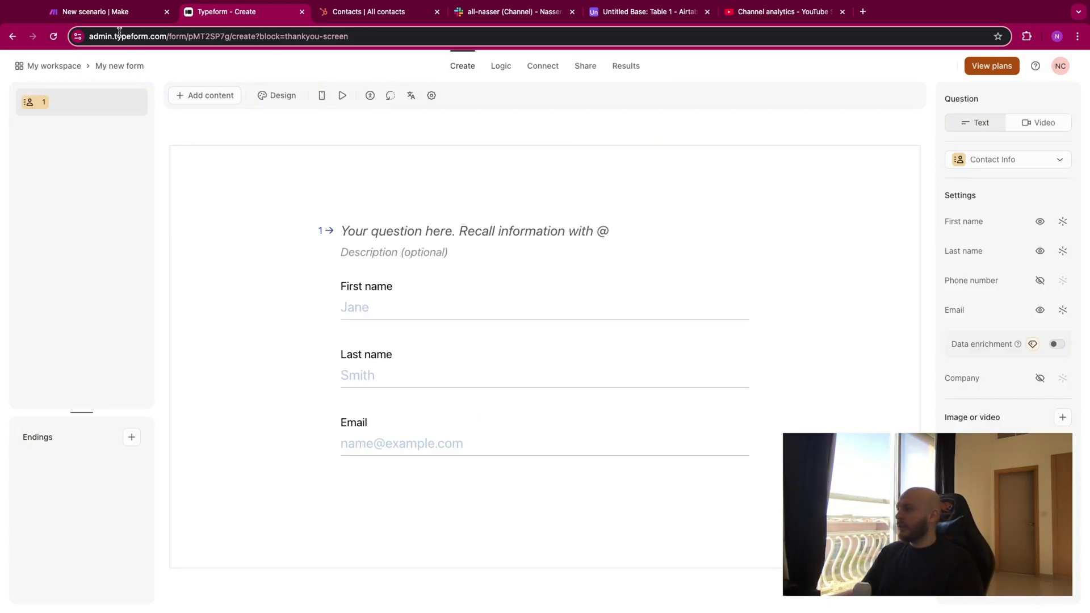
Switch to Make and add Typeform's instant Watch Responses trigger as the scenario's first module.
left_click(114, 13)
left_click(610, 340)
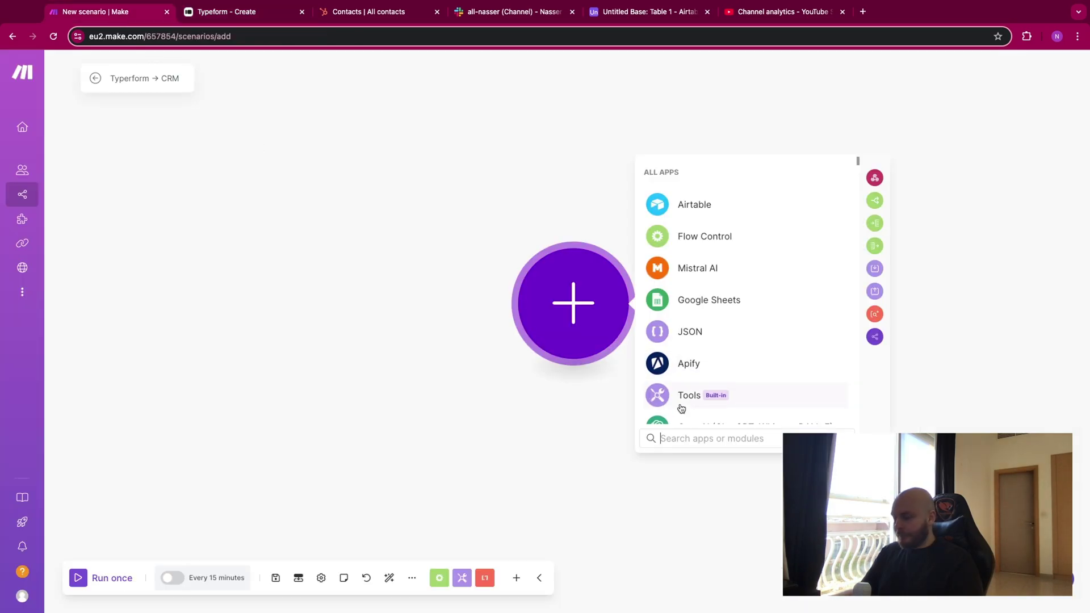
type("typefro")
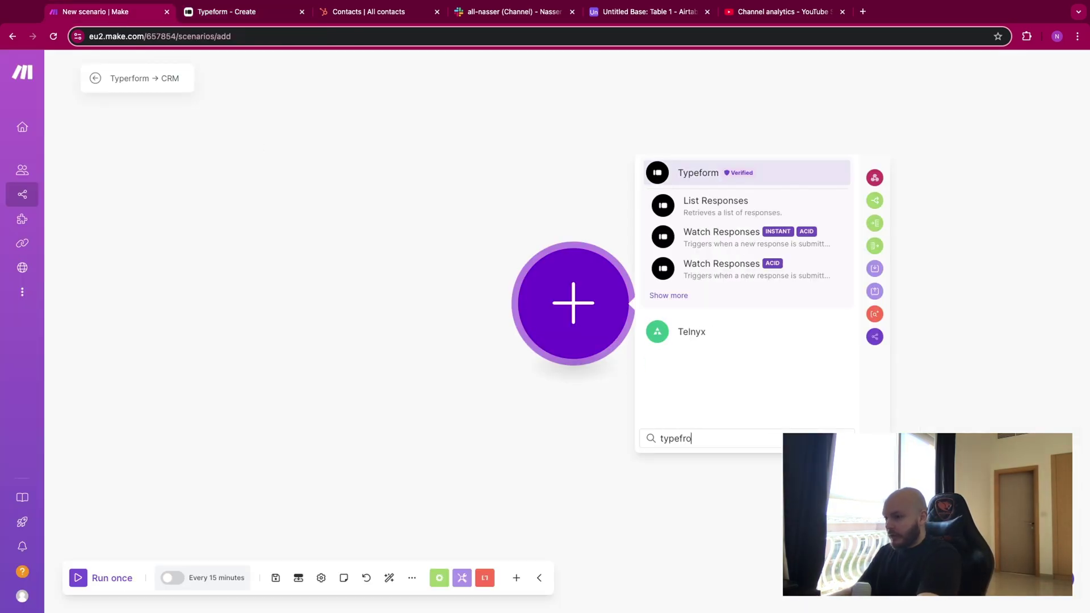
left_click(676, 296)
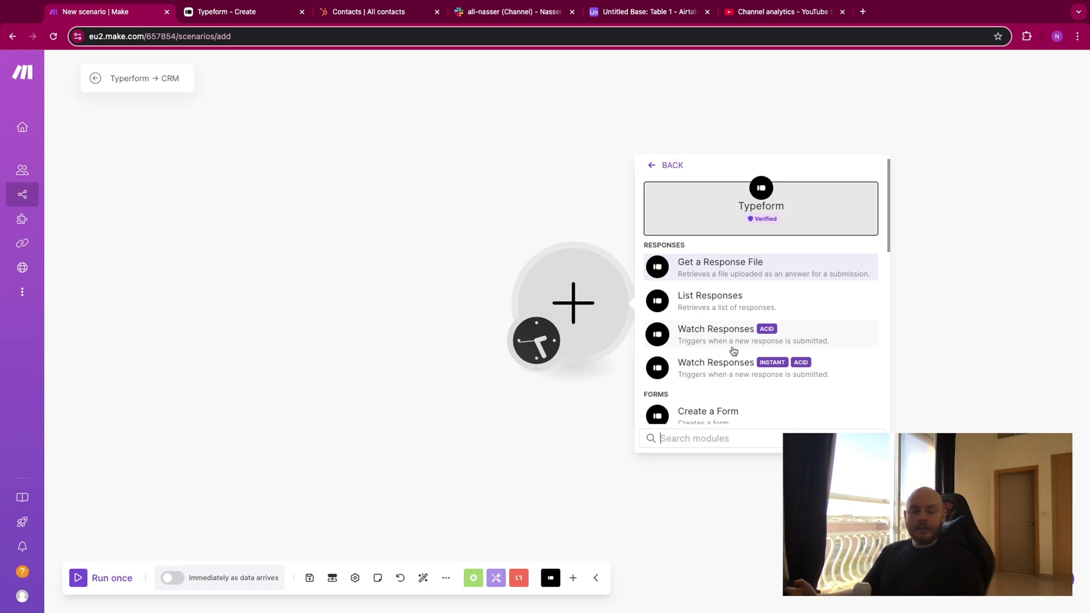
left_click(736, 368)
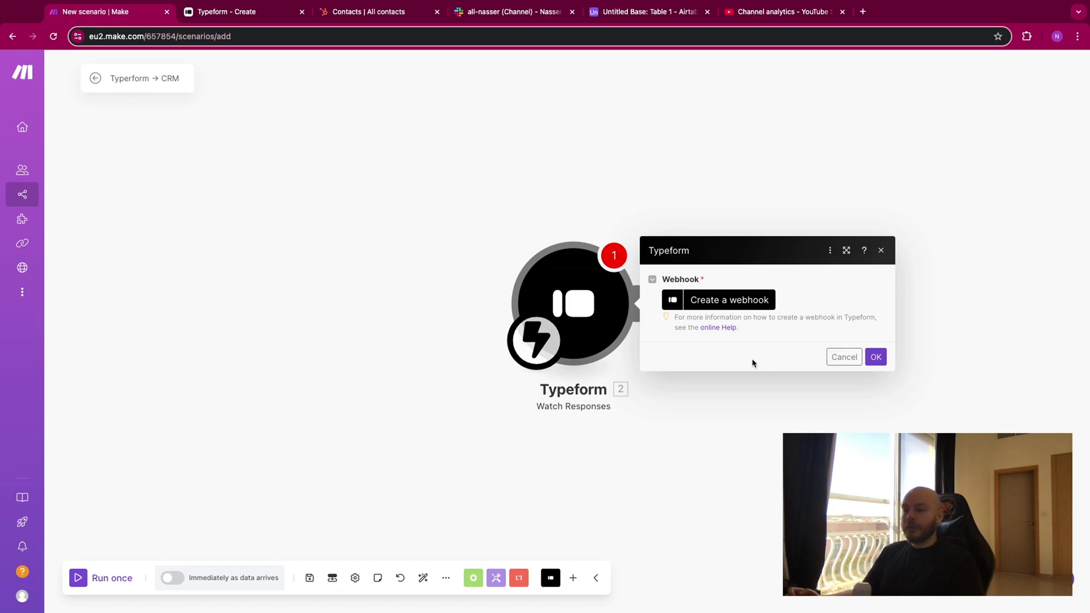
Create a webhook for the Typeform trigger using the form "My new form" and save the module.
left_click(733, 299)
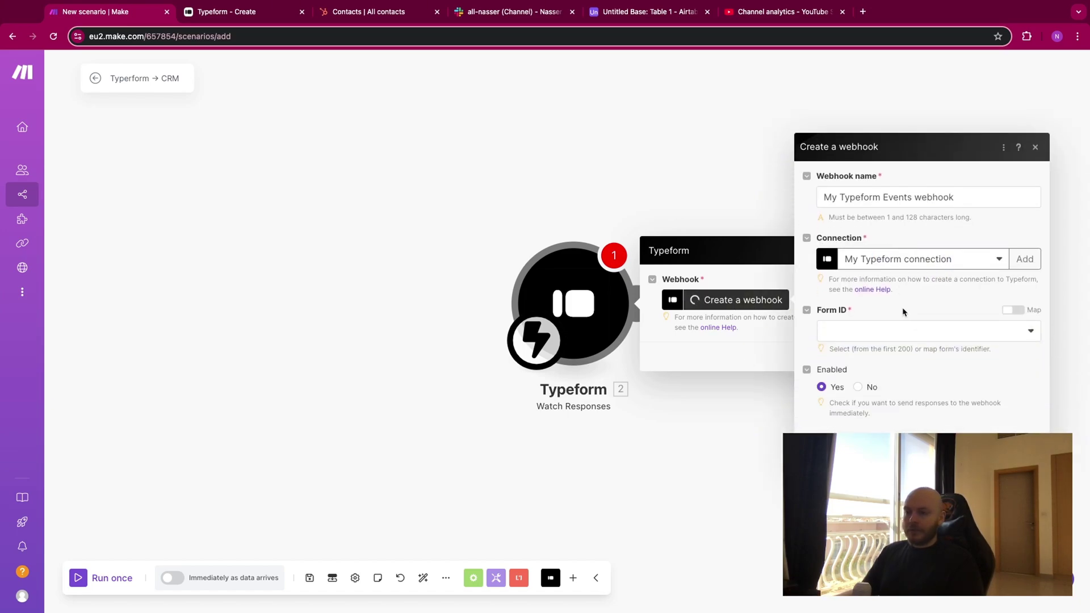
left_click(884, 338)
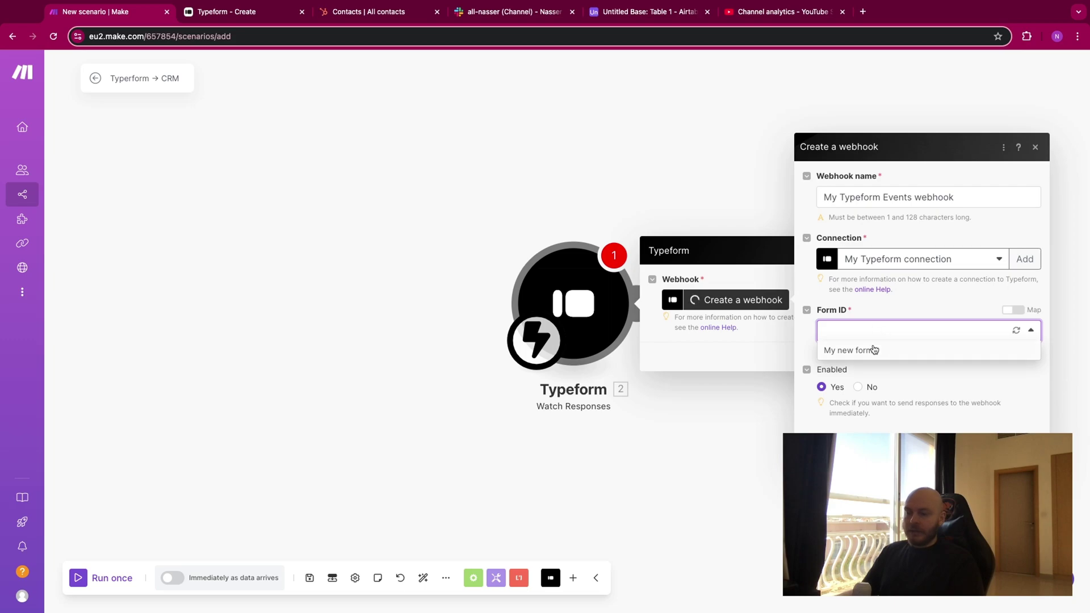
left_click(874, 350)
left_click(974, 427)
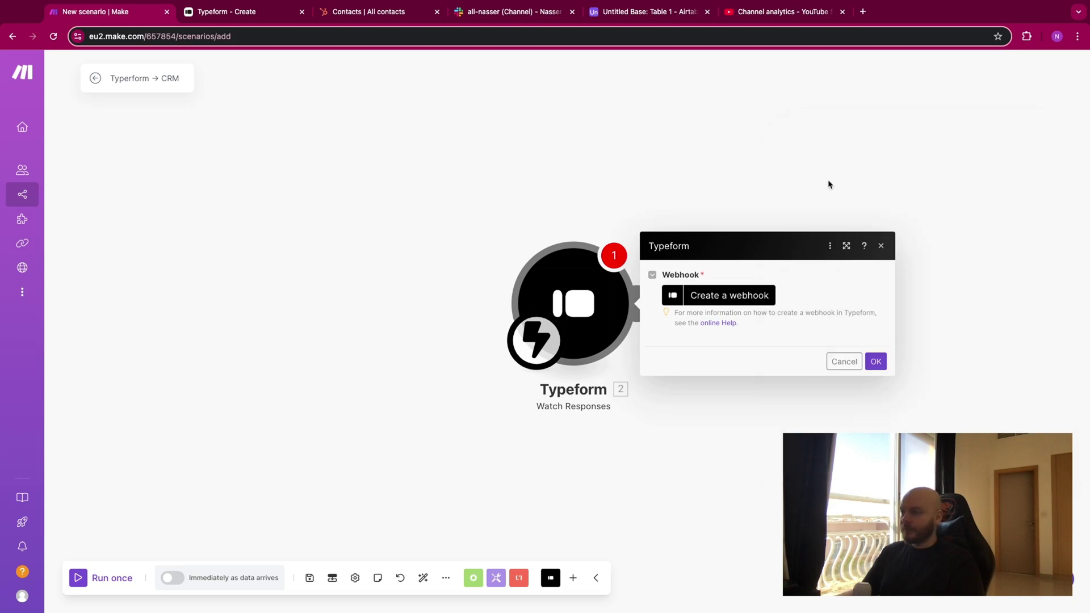
left_click(877, 375)
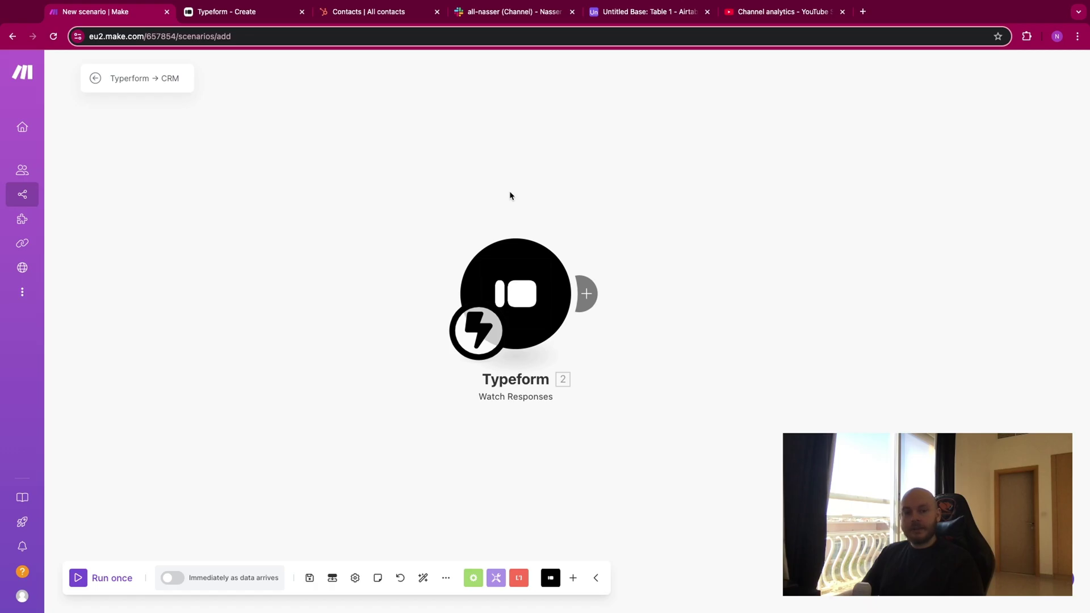
Add a HubSpot CRM "Create or Update a Contact" module after the Typeform trigger, keeping its default settings.
left_click(363, 13)
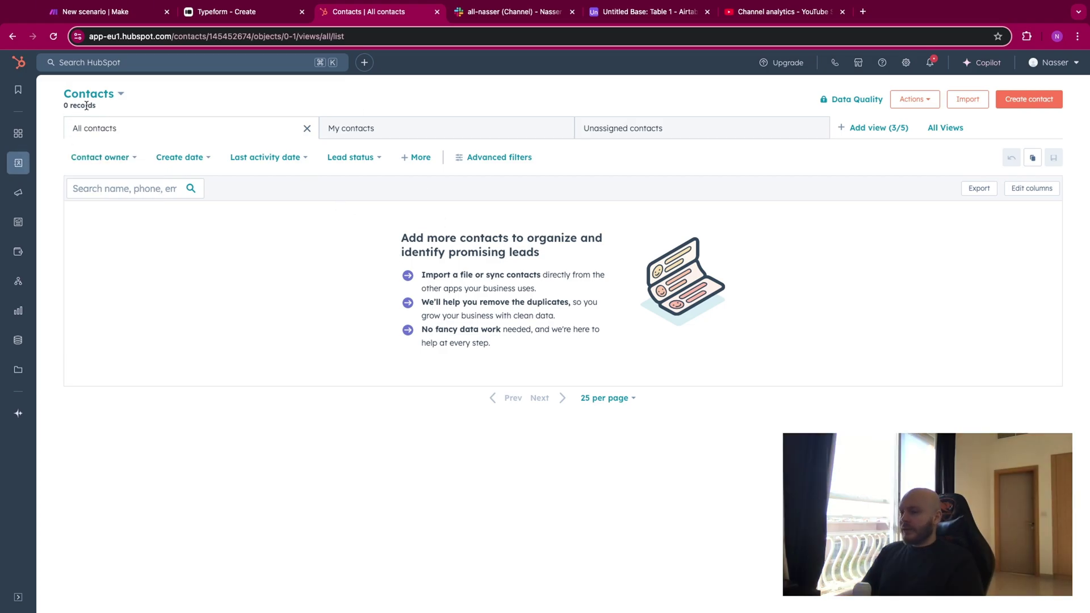
left_click(105, 13)
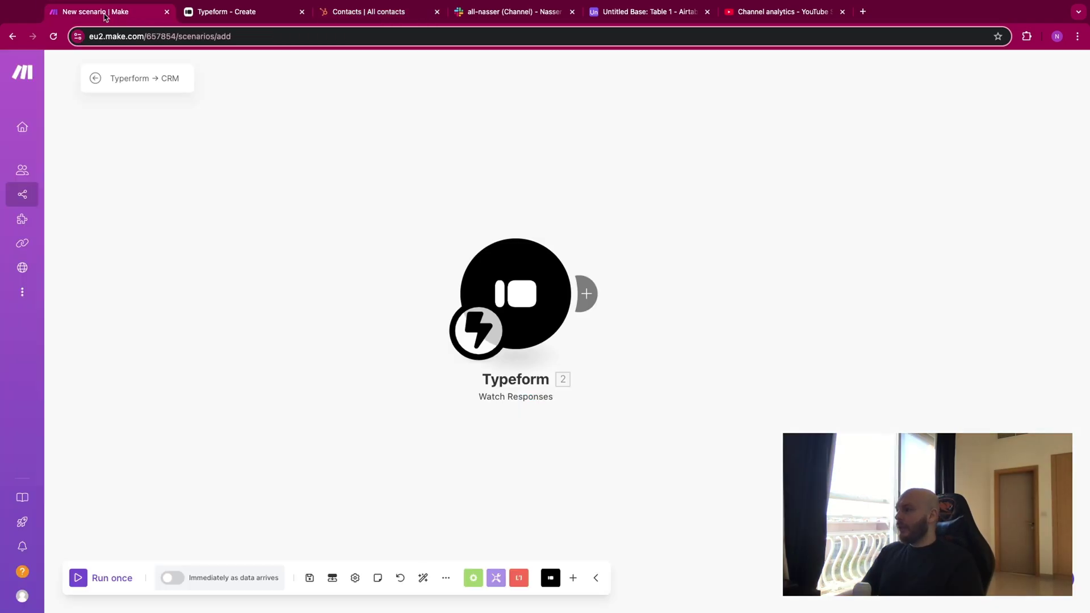
left_click(595, 296)
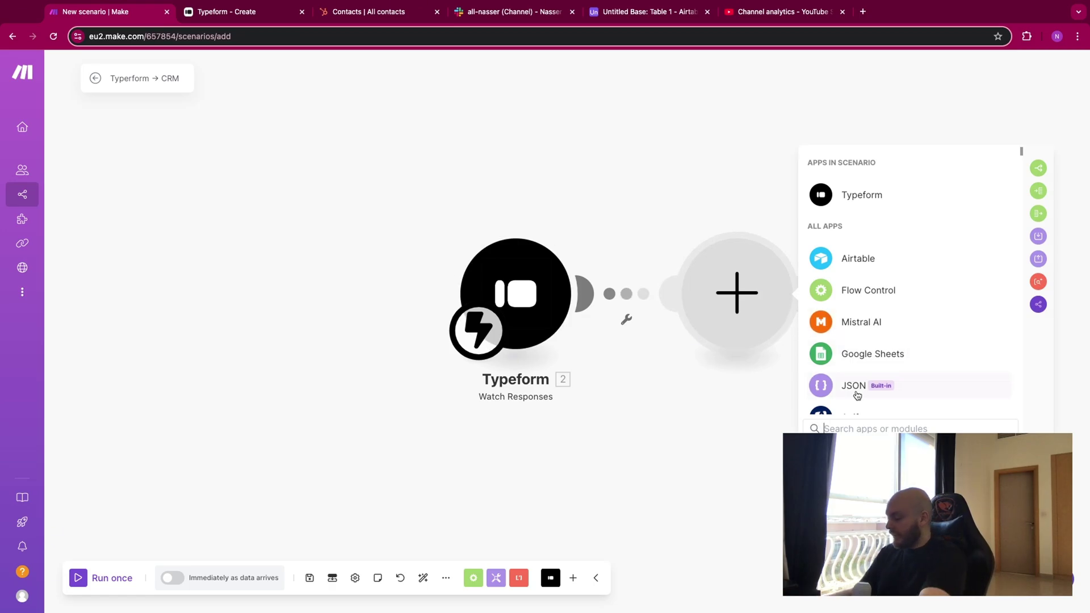
type("hub")
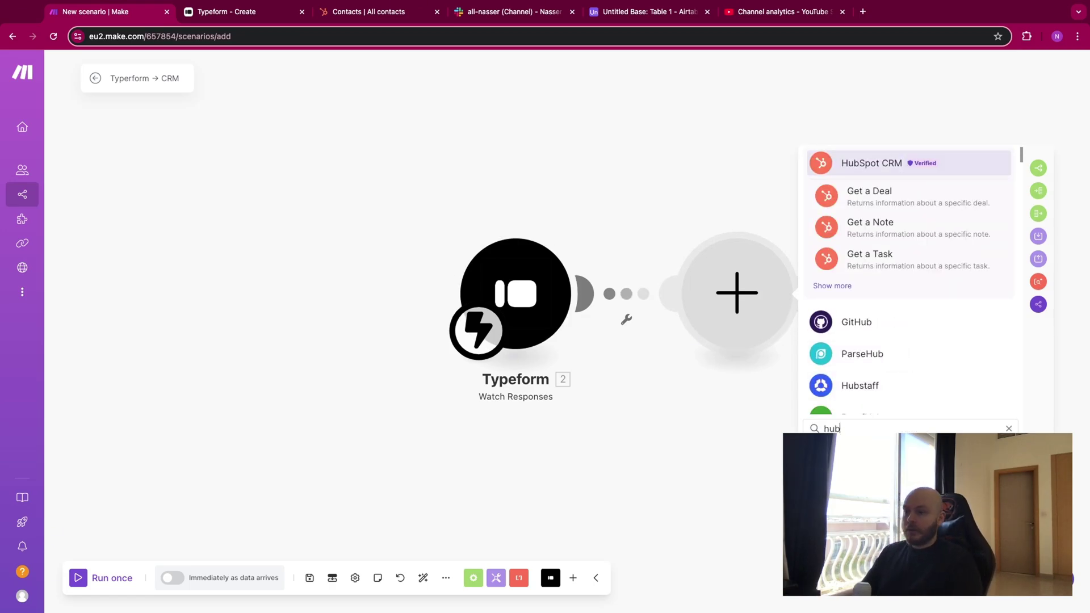
left_click(836, 286)
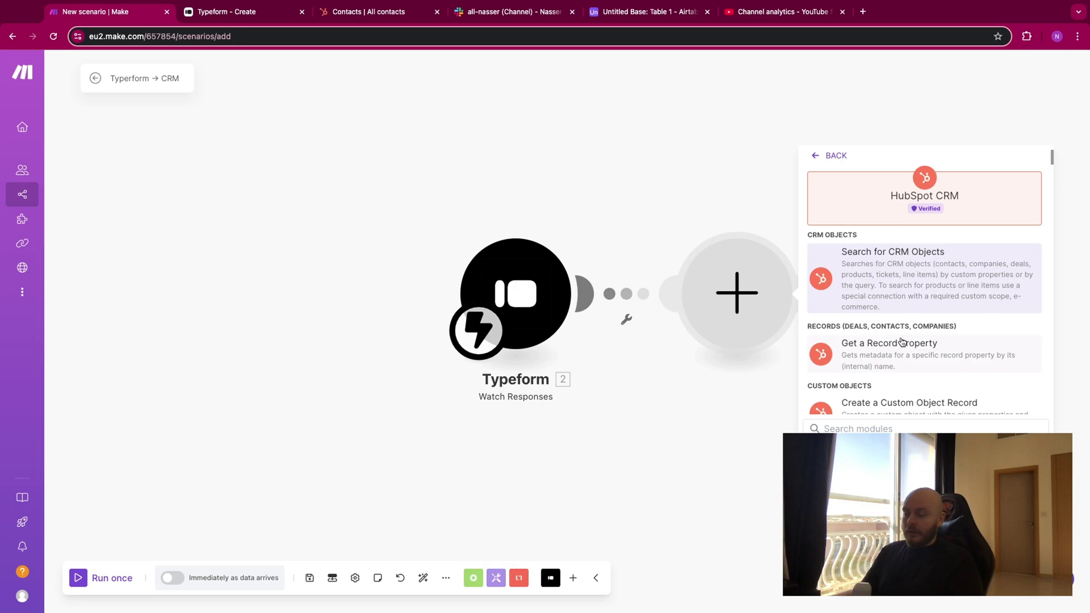
scroll(902, 341, "down", 5)
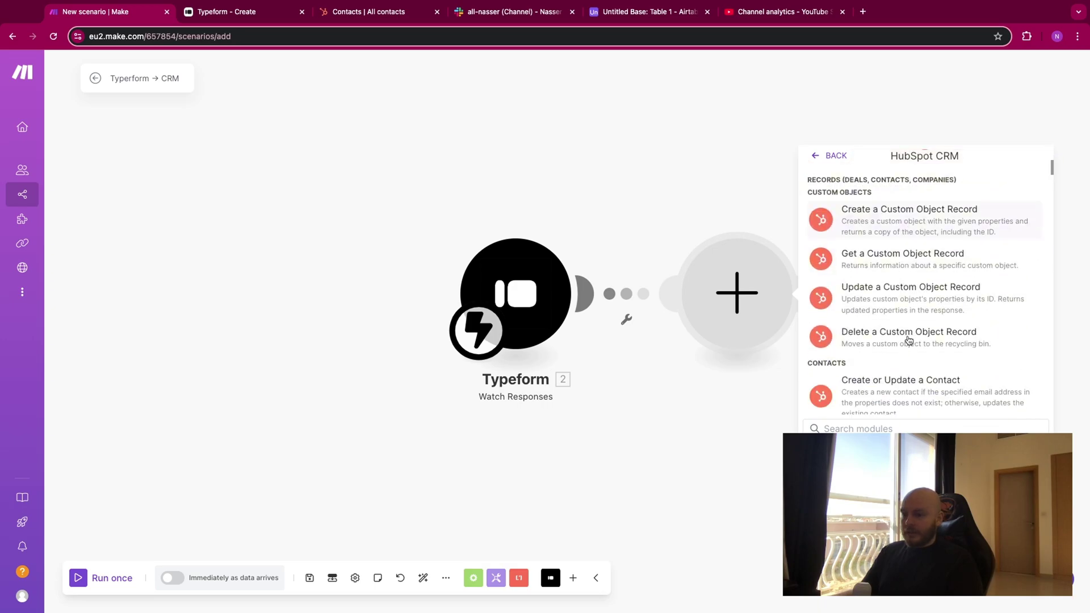
scroll(909, 340, "down", 2)
left_click(908, 344)
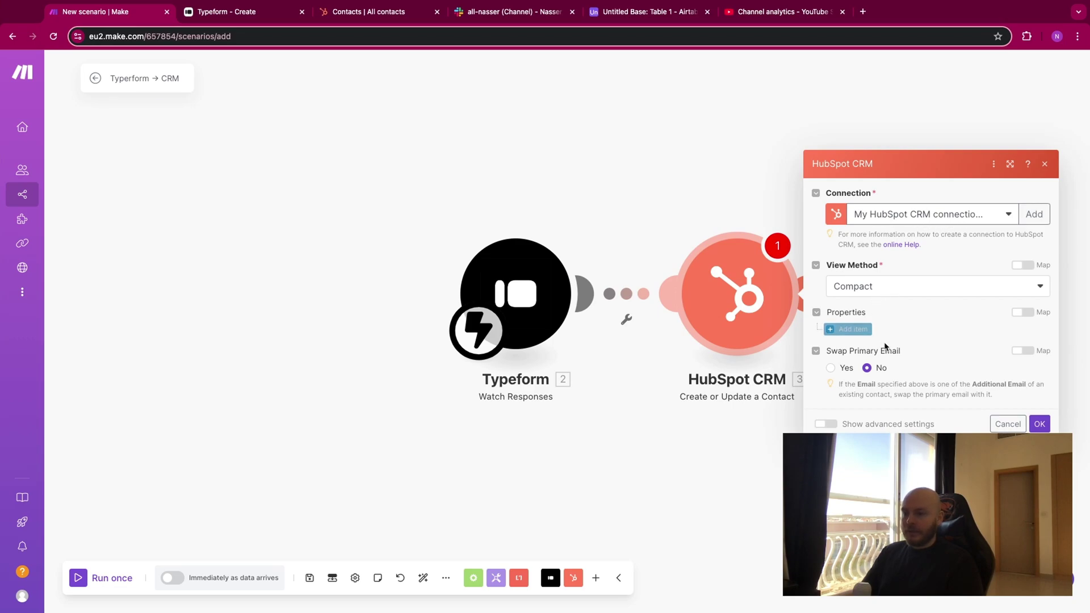
left_click(1039, 425)
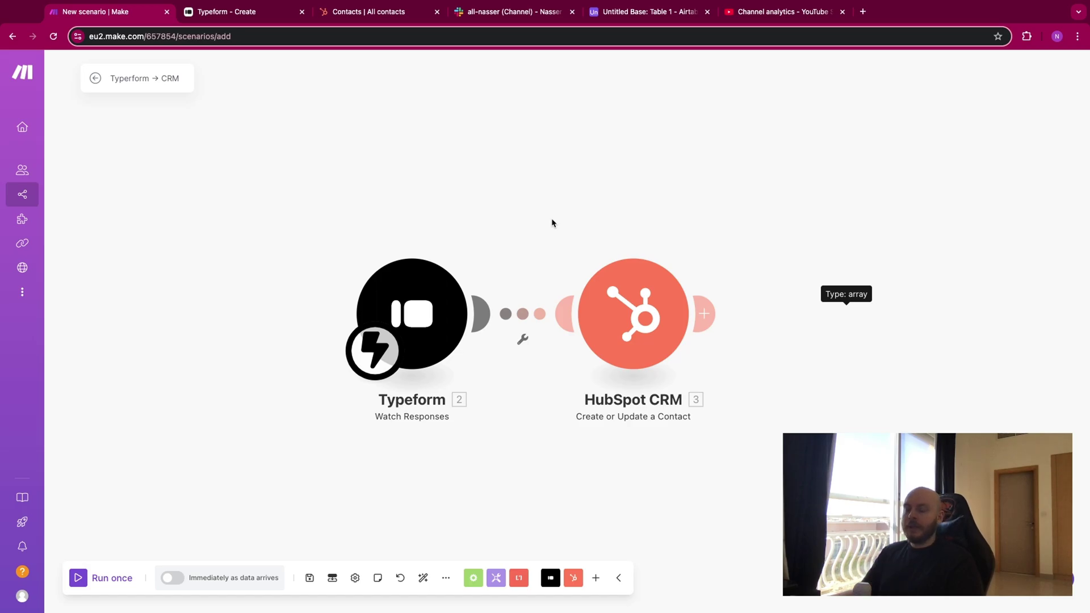
Switch to Typeform and look through the app integrations offered for the workspace.
left_click(242, 17)
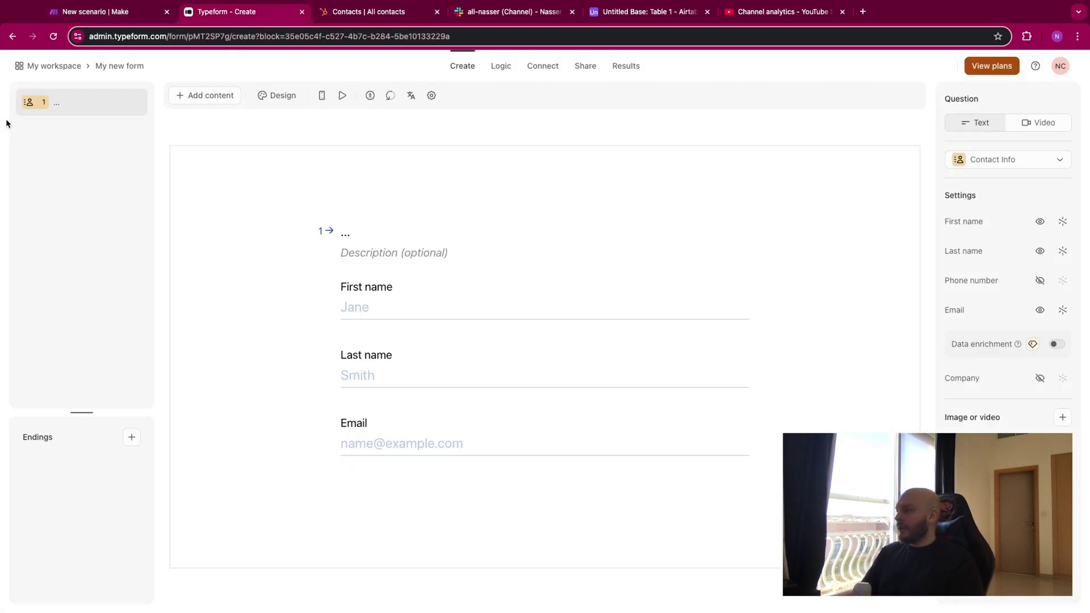
left_click(35, 67)
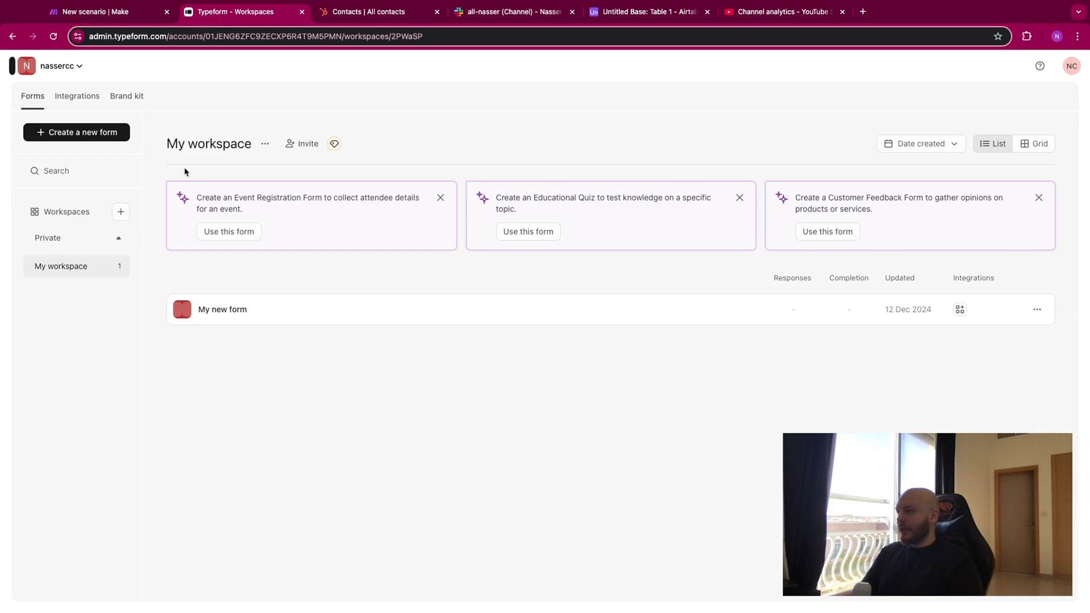
left_click(76, 152)
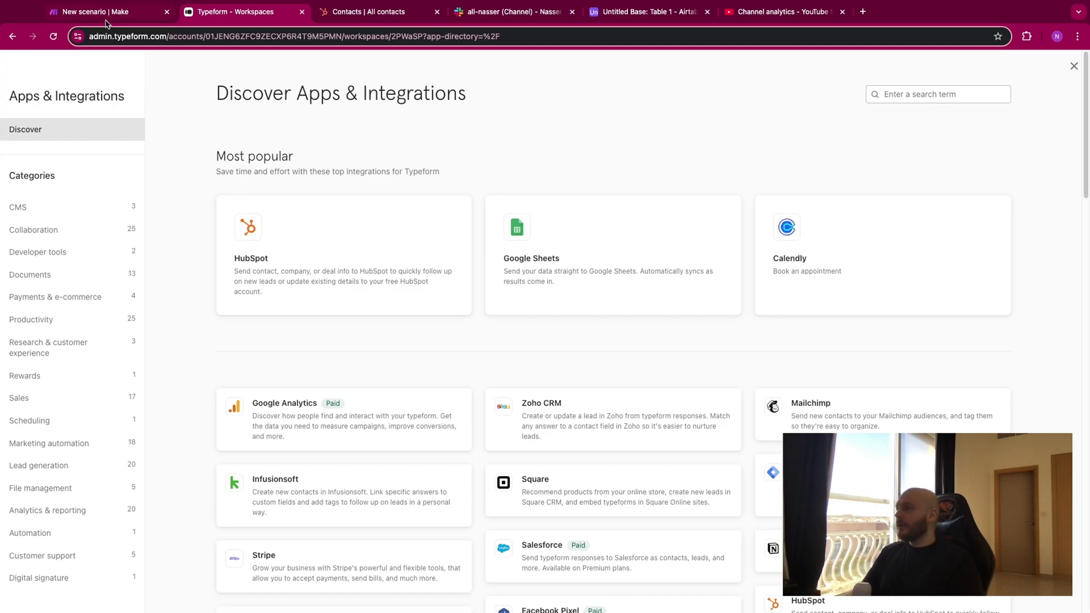
left_click(126, 15)
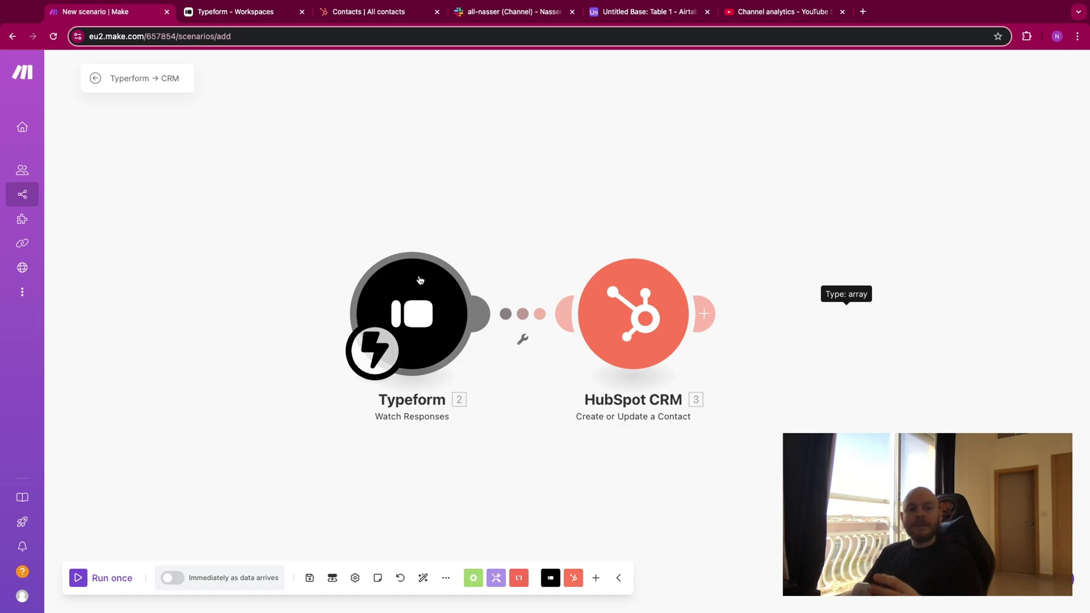
Reopen "My new form" in Typeform and add a Multiple Choice question with three choices.
left_click(254, 11)
left_click(12, 35)
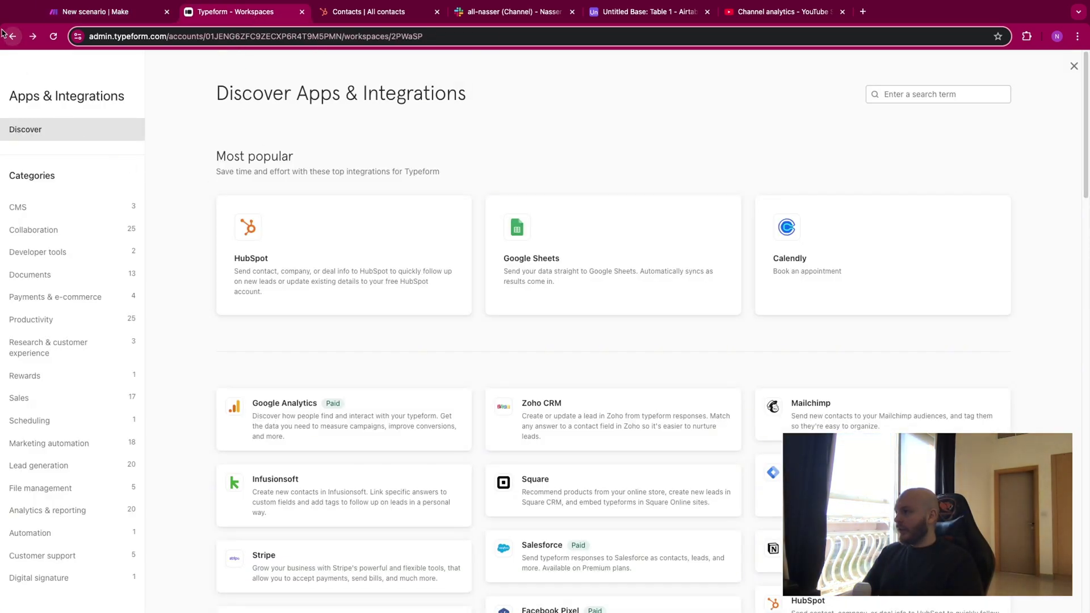
left_click(234, 366)
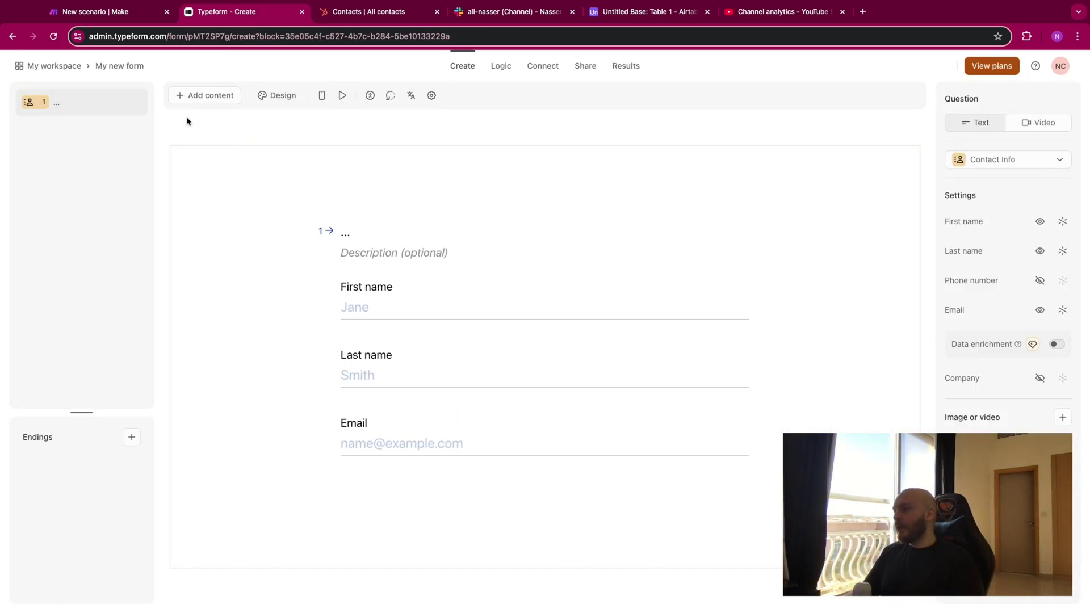
left_click(204, 96)
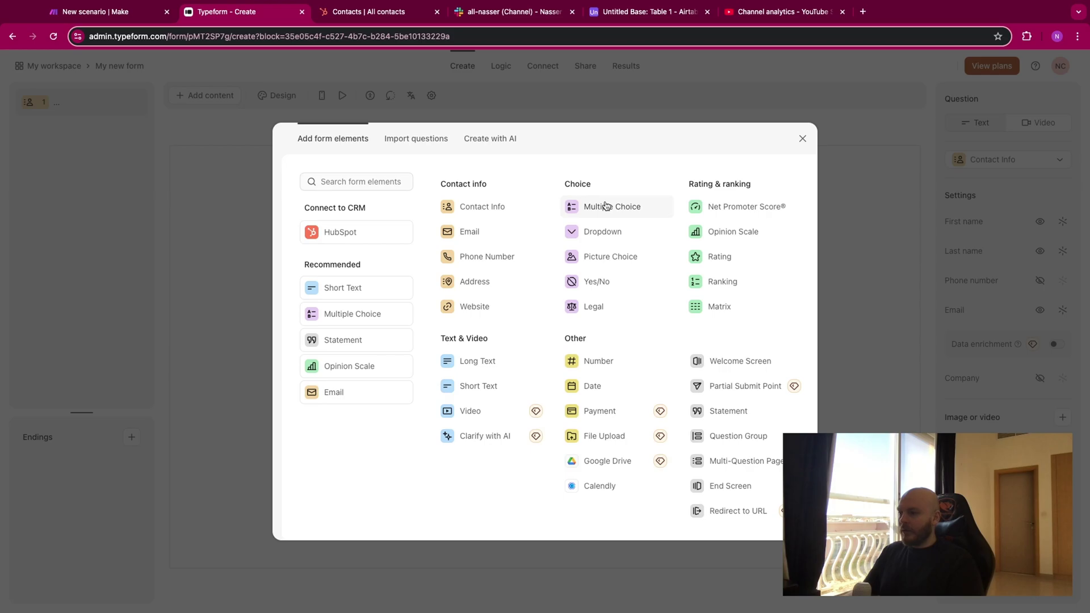
left_click(605, 208)
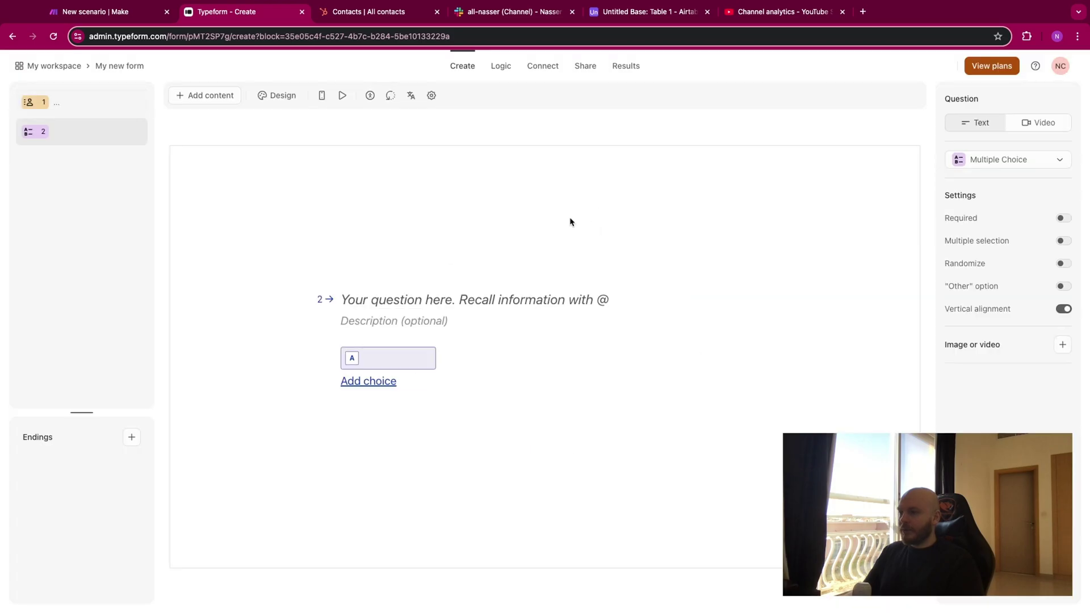
left_click(395, 381)
left_click(392, 396)
Set the multiple choice question's text to "What is your revenue ?".
left_click(352, 273)
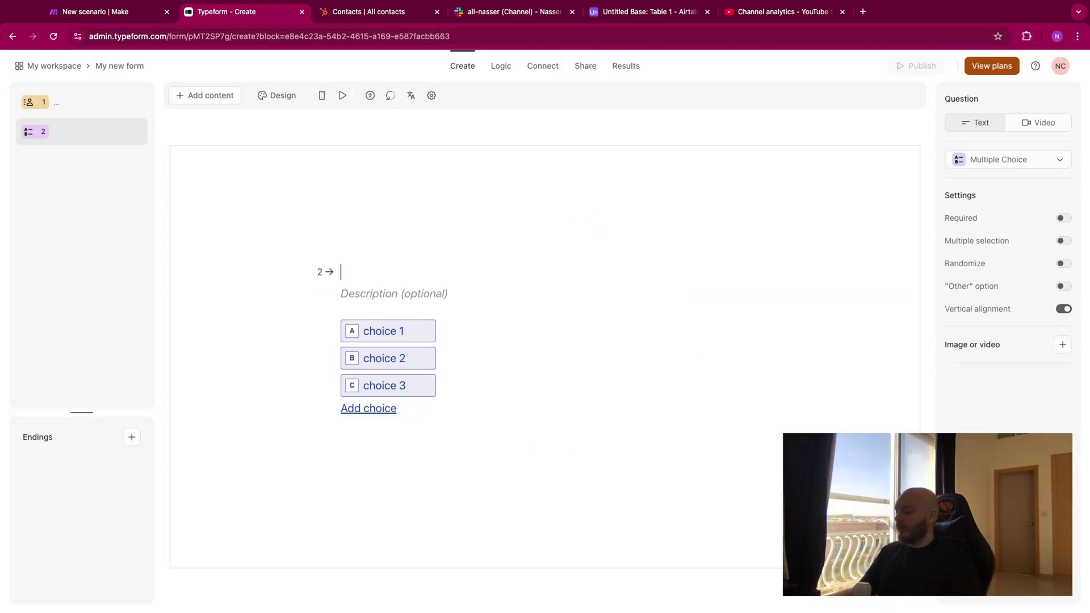
type("What")
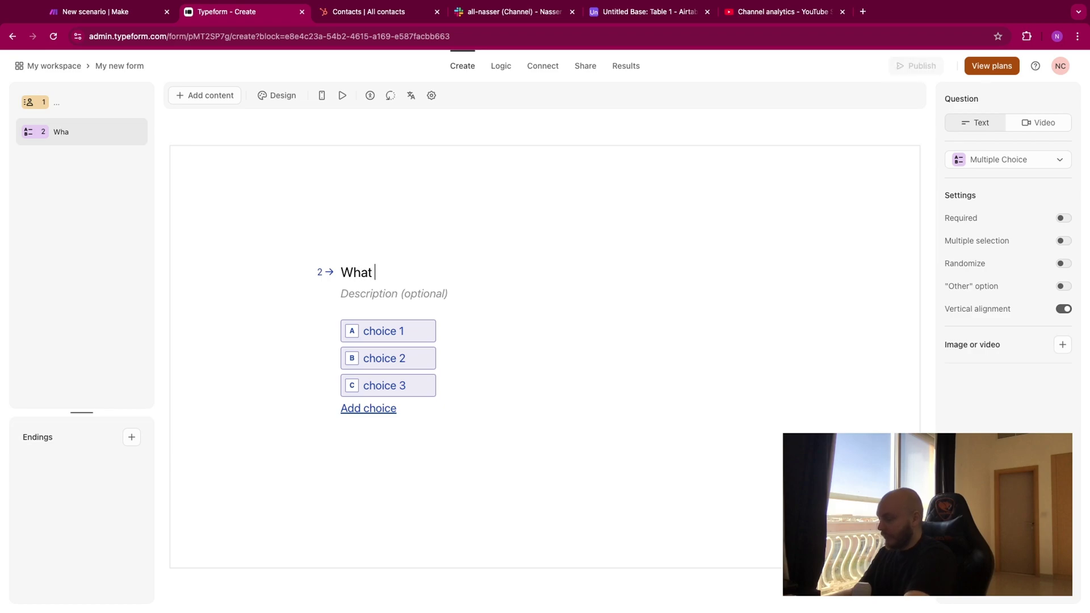
type(" is your revenue ?")
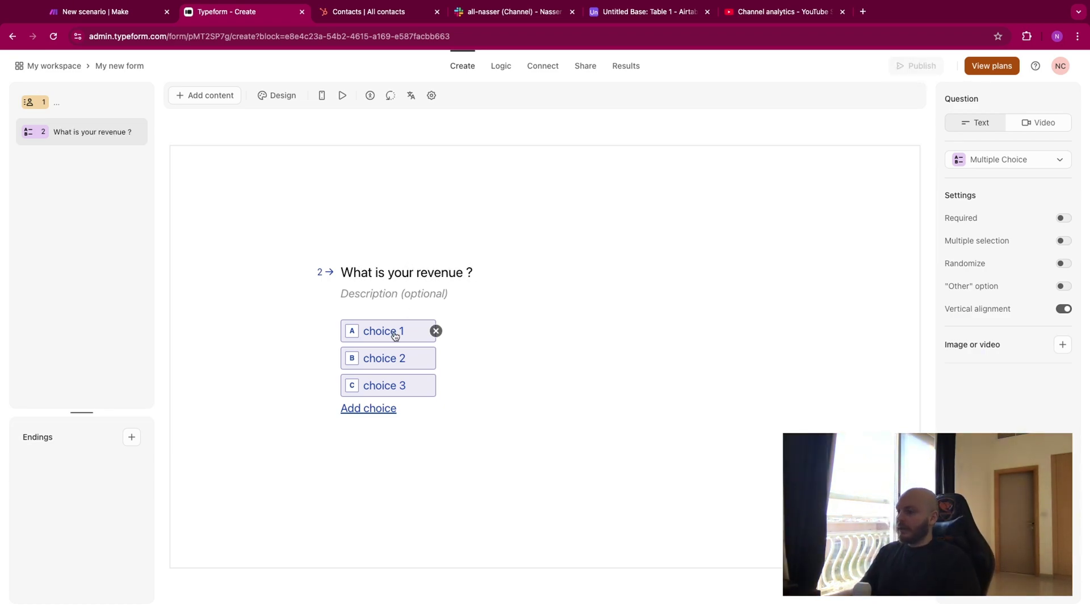
Label choice A "less than 50k" and choice B "between 50k and 100k" in the revenue question.
left_click(413, 336)
type("le")
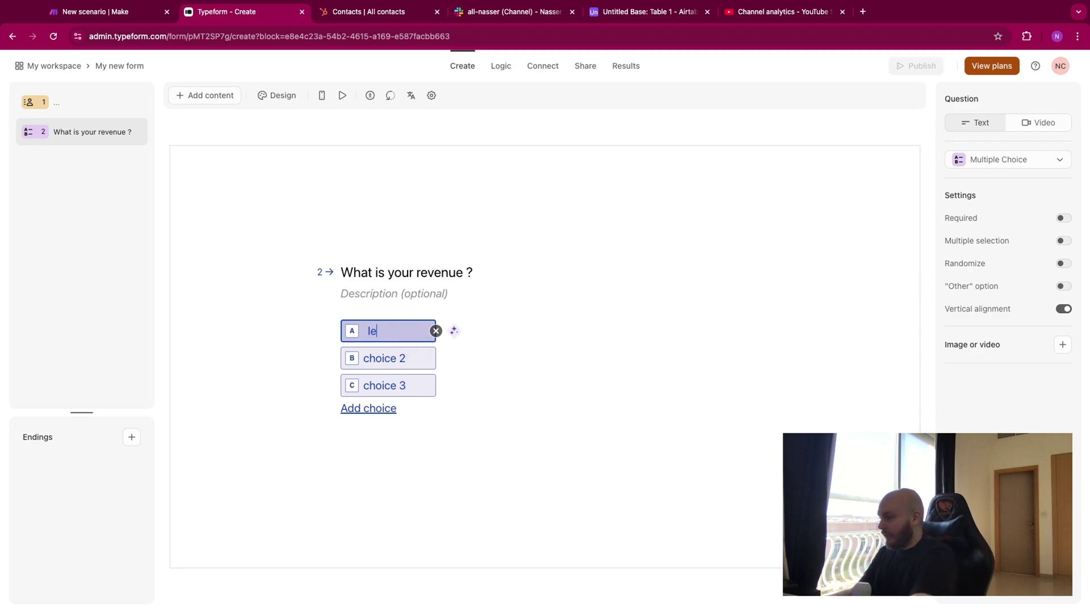
type("ss than 50k")
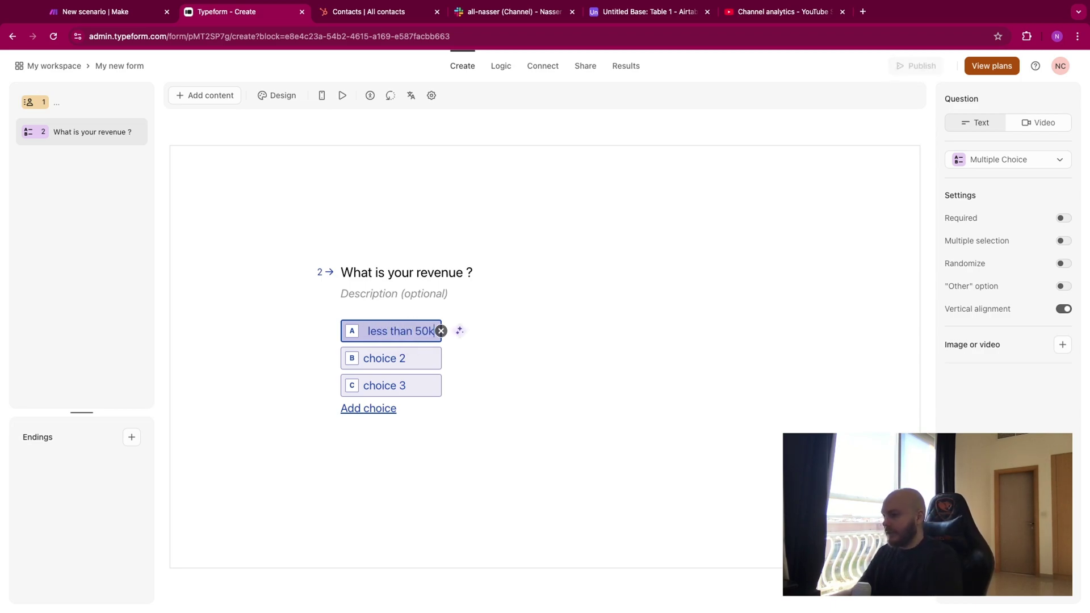
left_click(382, 358)
type("betwe")
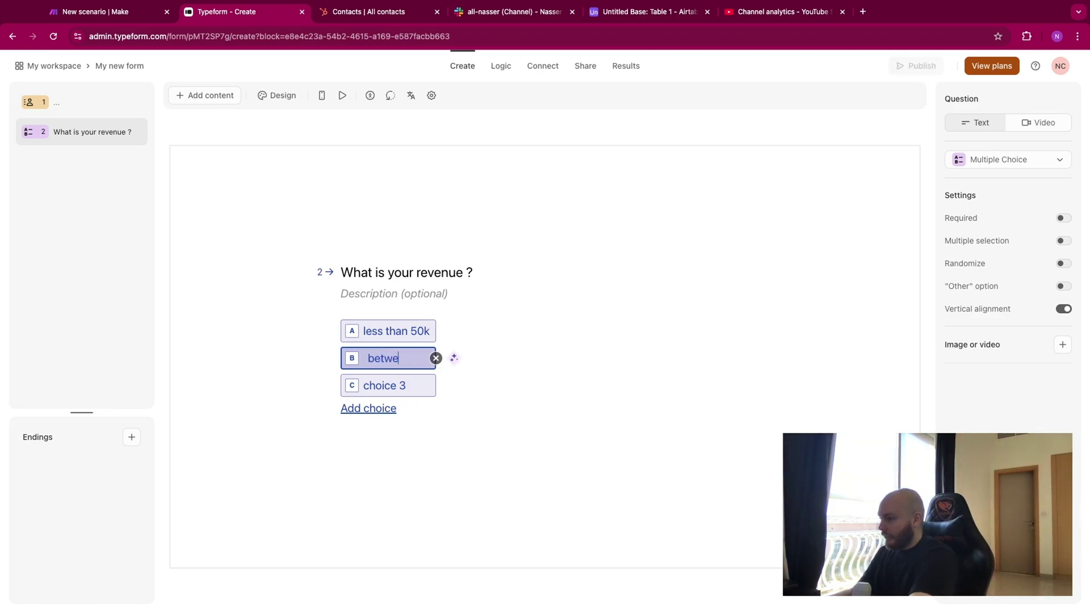
type("en ")
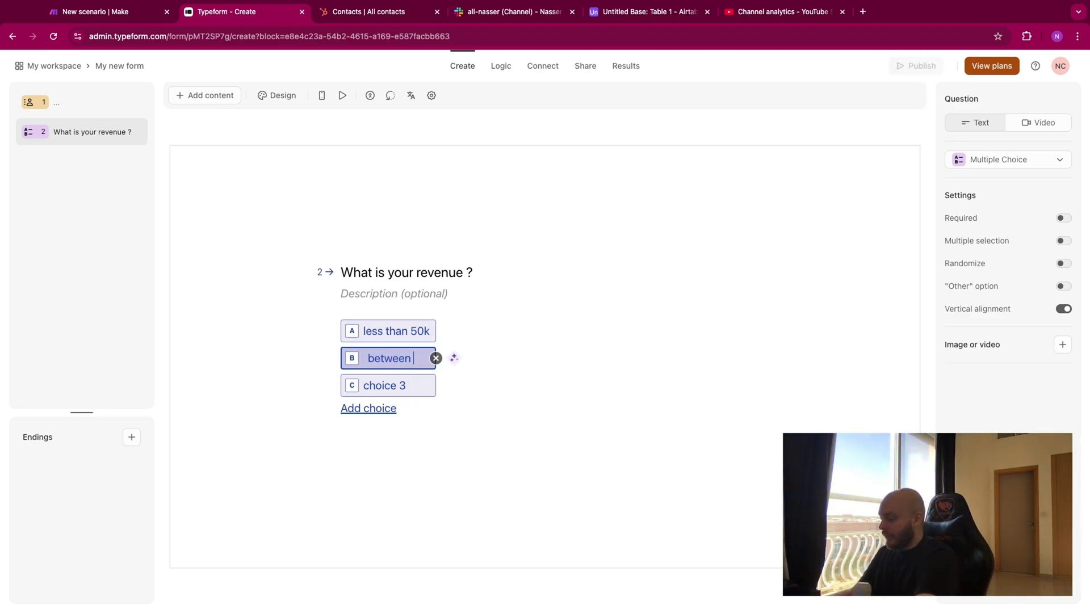
type("50k and ")
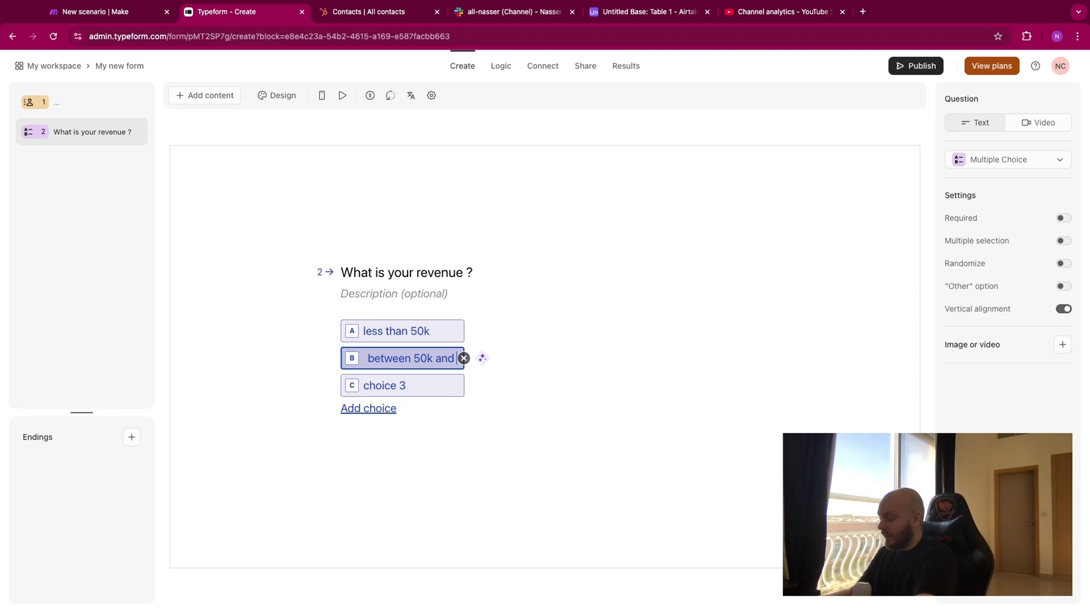
type("100k")
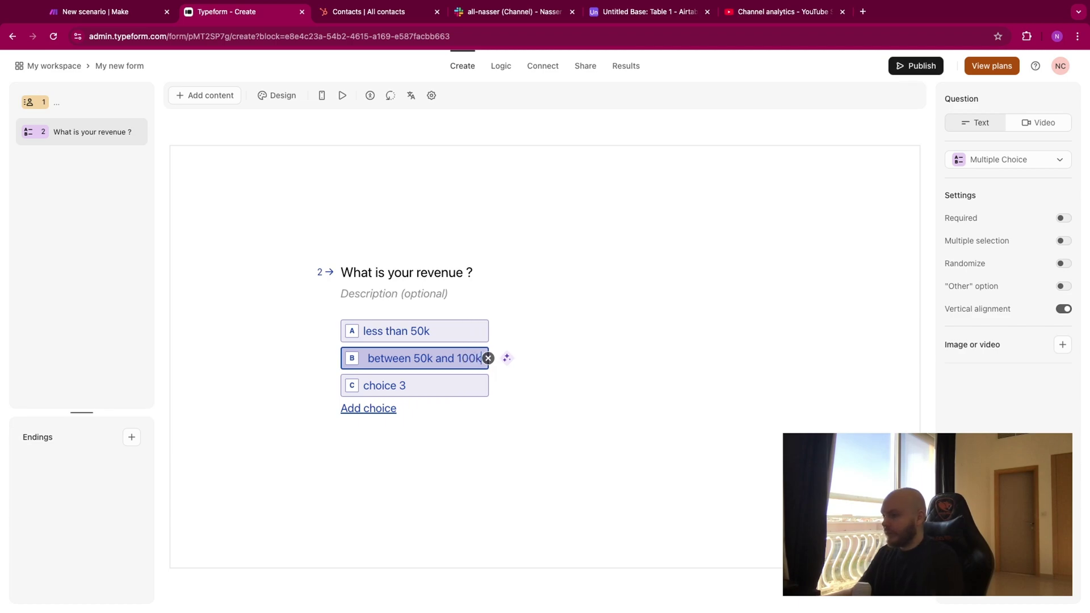
Label choice C "more than 100k" and change the question text to "What is your yearly revenue ?".
left_click(406, 384)
type("more than 100k")
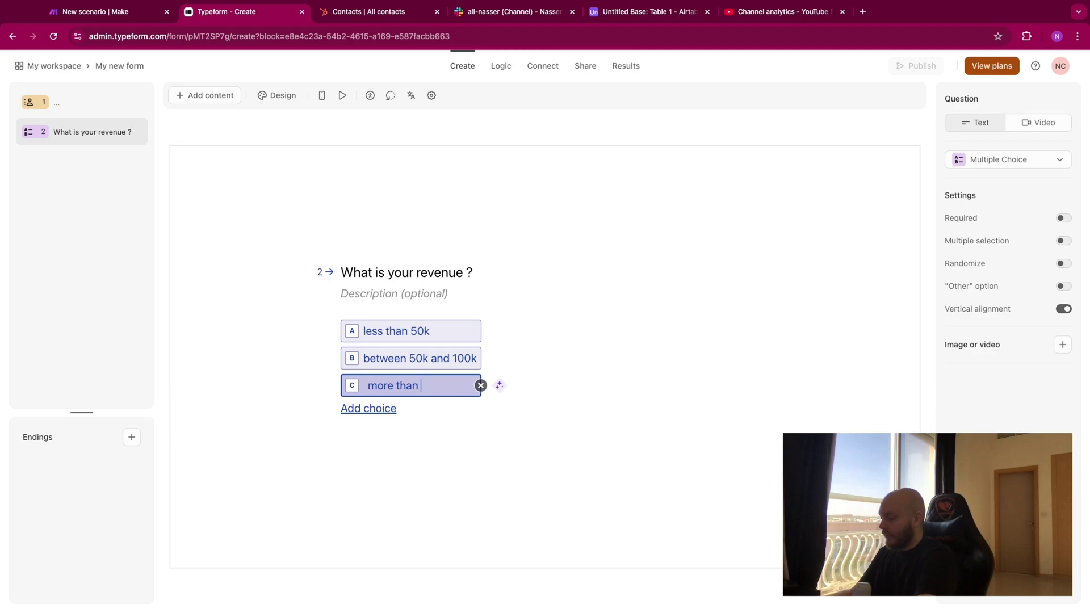
left_click(417, 273)
type("yearly")
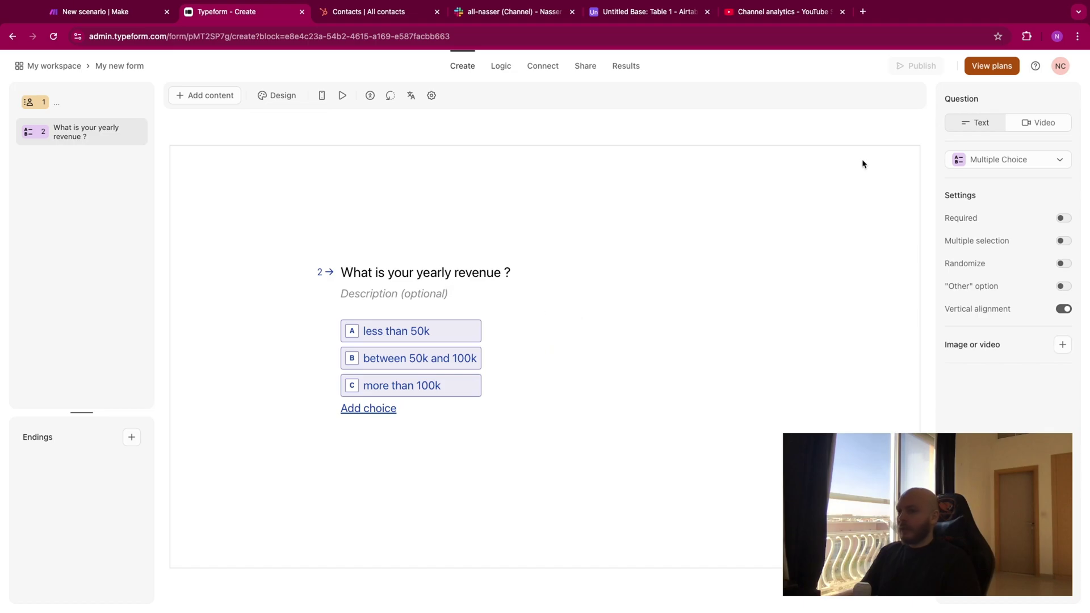
Add a Calendly element to the form, authenticated and using the "1 on 1 FREE consultation call" event type with event details skipped.
left_click(180, 96)
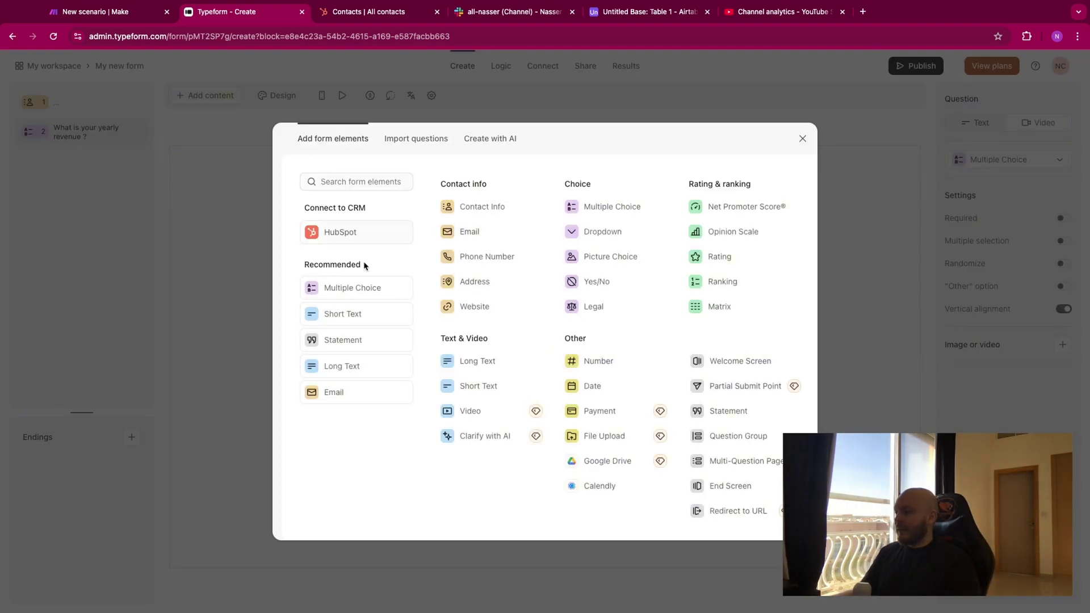
left_click(621, 484)
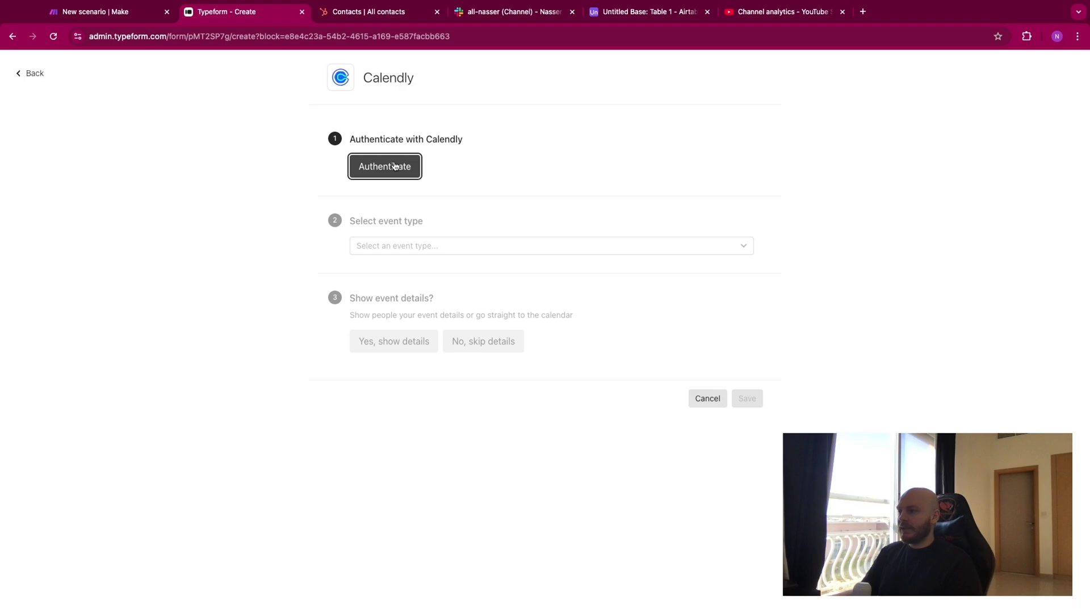
left_click(414, 174)
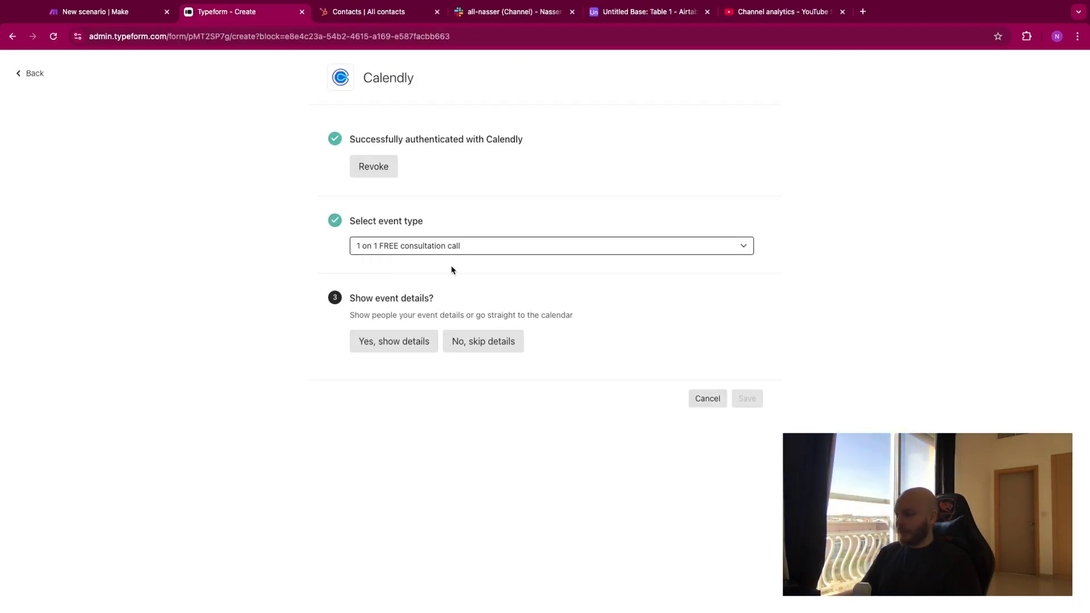
left_click(453, 351)
left_click(754, 405)
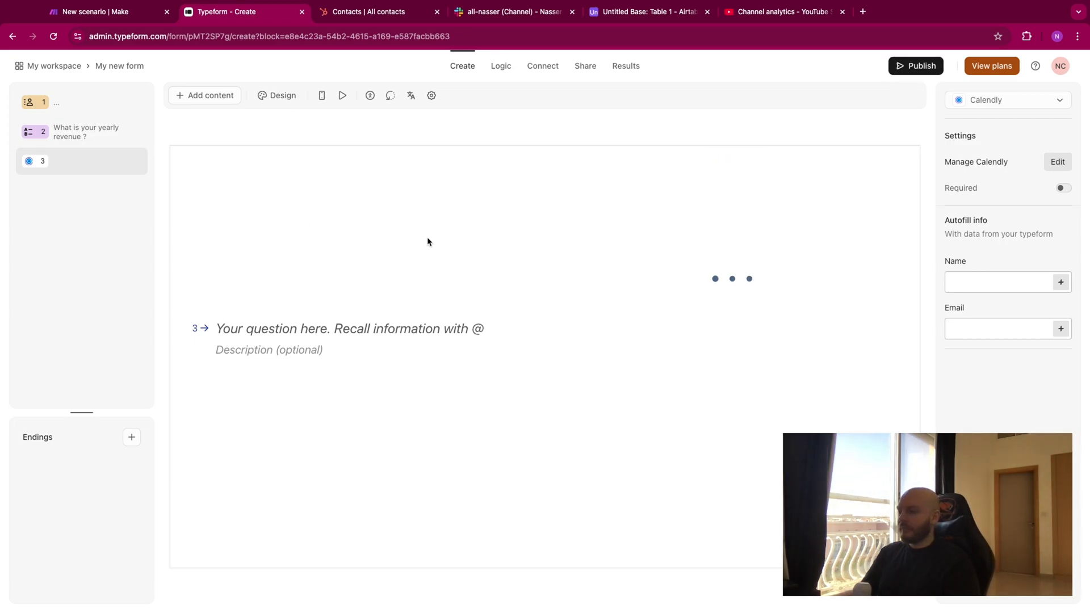
Set the Calendly question's text to "Book an appointment ->".
left_click(330, 334)
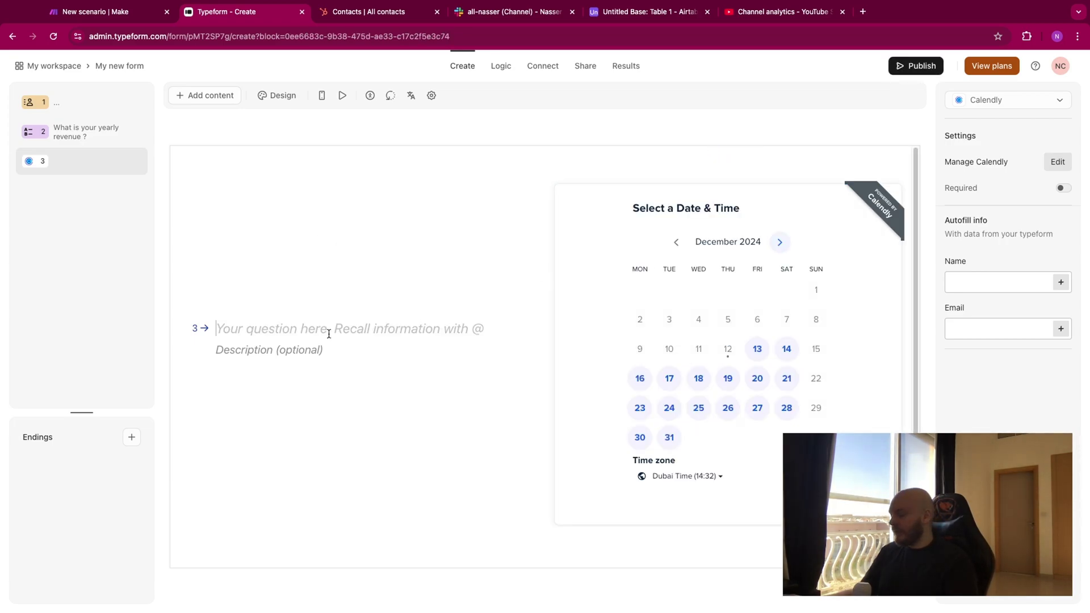
type("Book a")
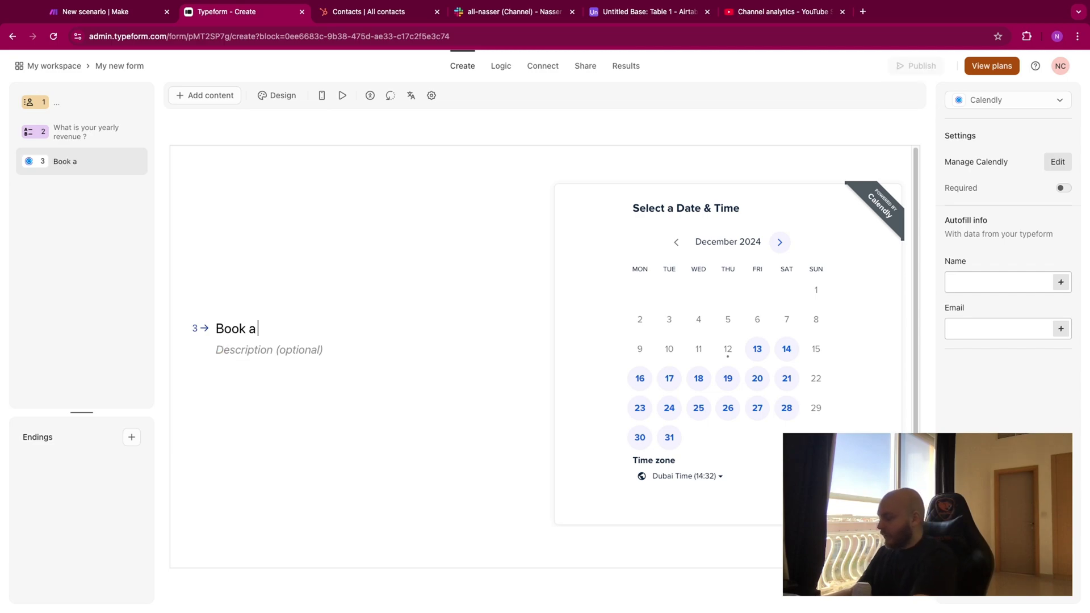
type("n appoi")
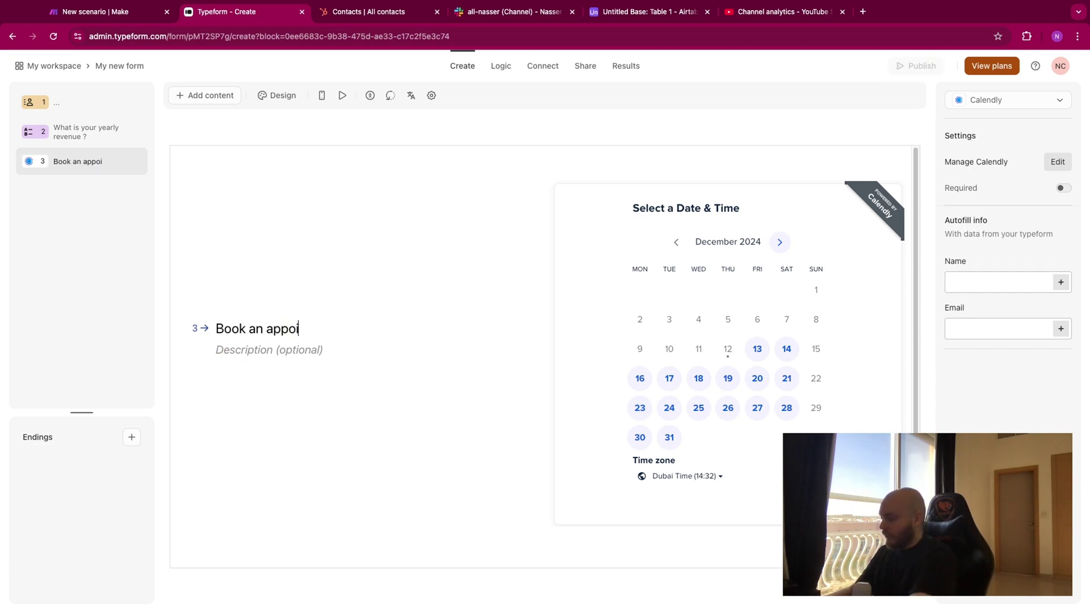
type("ntment")
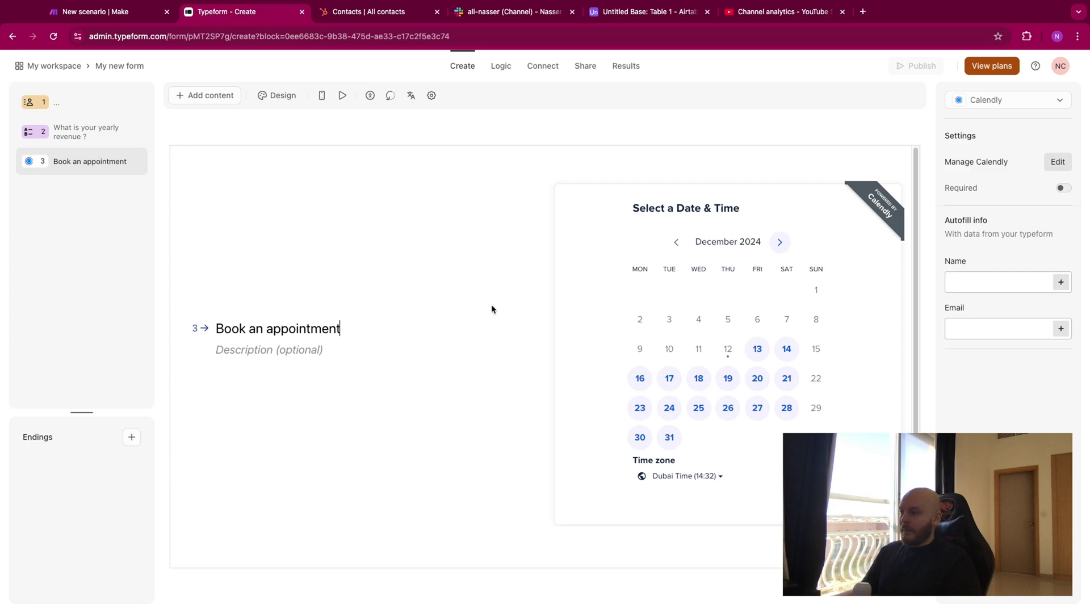
type(" ->")
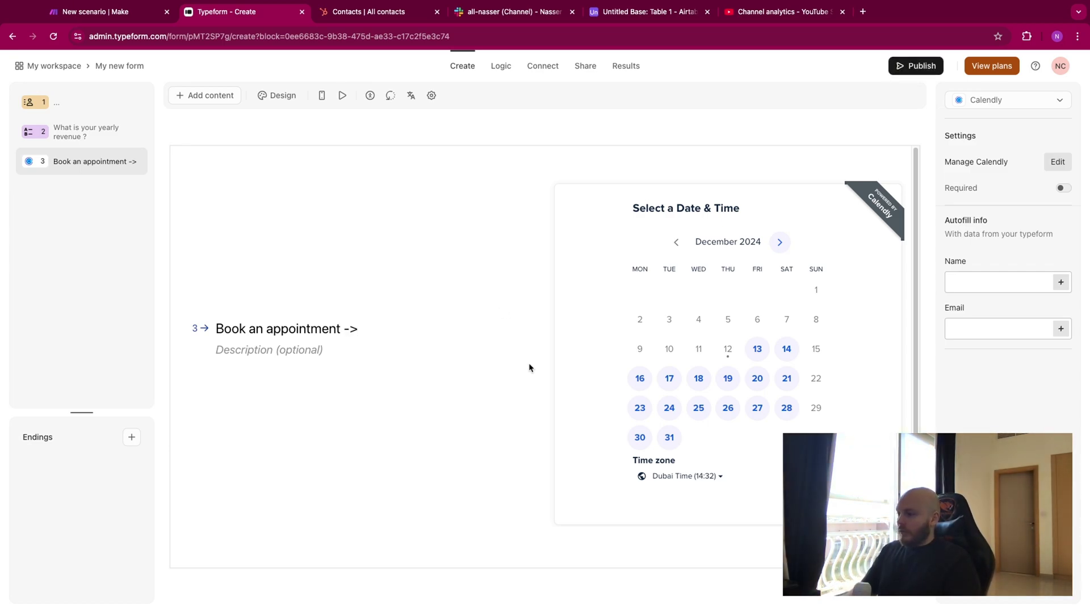
Publish the form and open its public link in a new browser tab with utm_source=xxxxx.
left_click(935, 63)
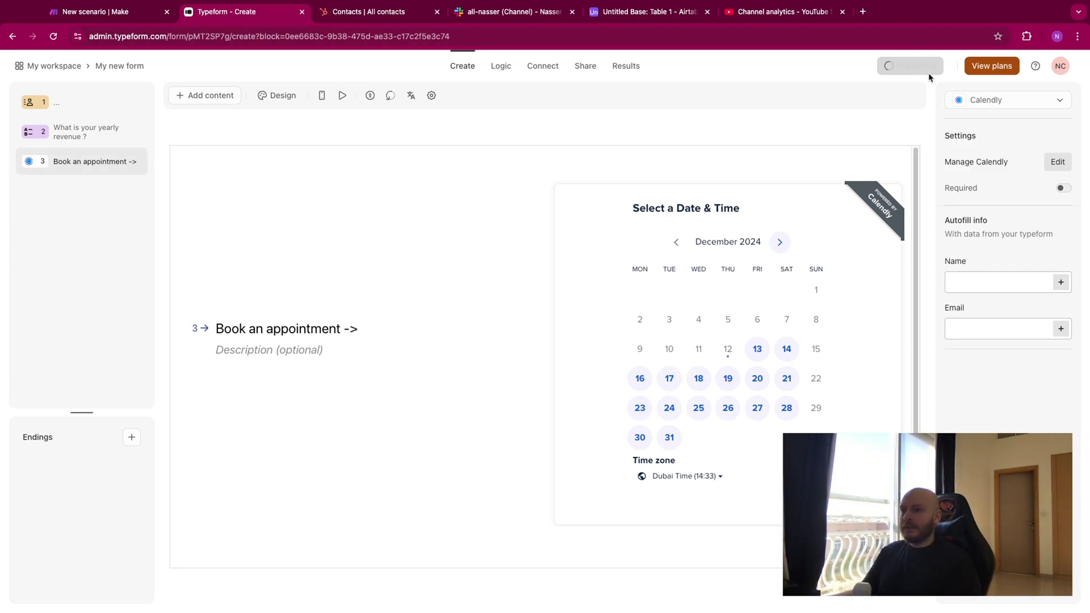
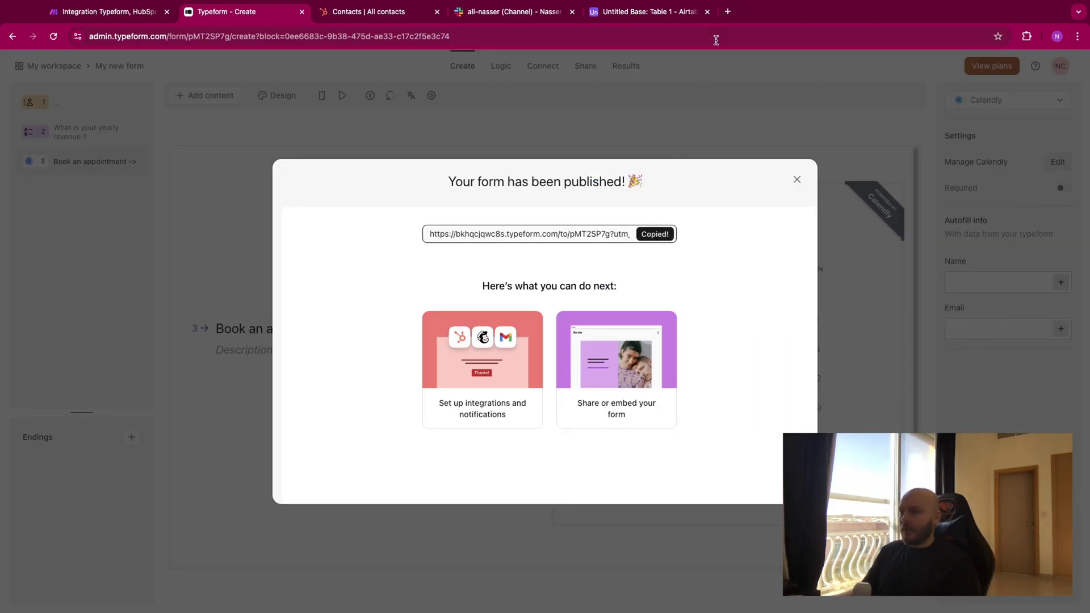
left_click(727, 12)
type("https://bkhqcjqwc8s.typeform.com/to/pMT2SP7g?utm_source=xxxxx")
key("Return")
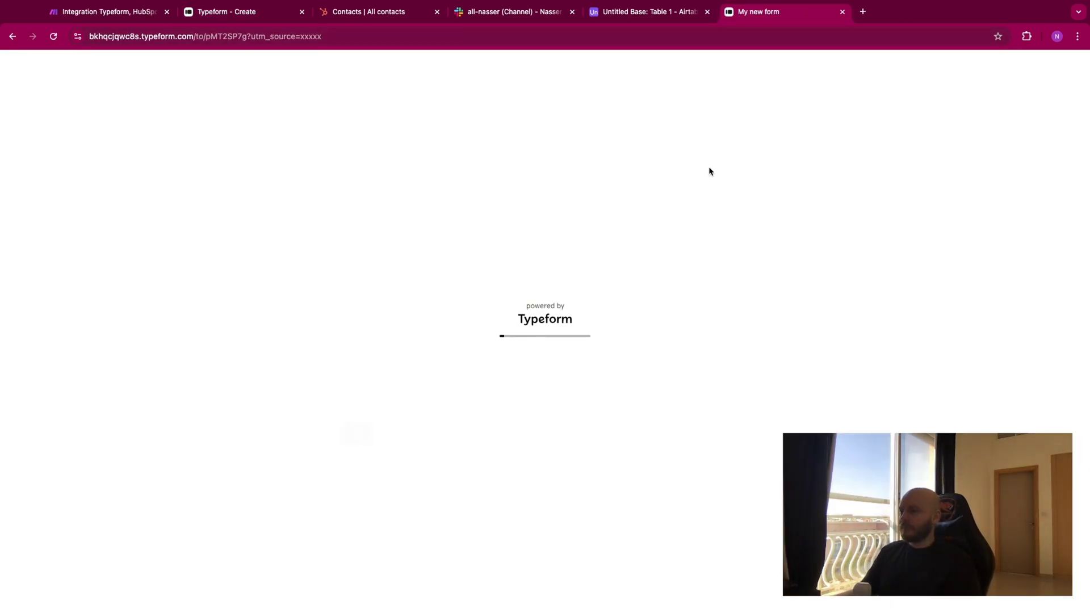
Switch to the Make scenario and add a Slack "Create a Message" module after the HubSpot CRM module.
left_click(112, 21)
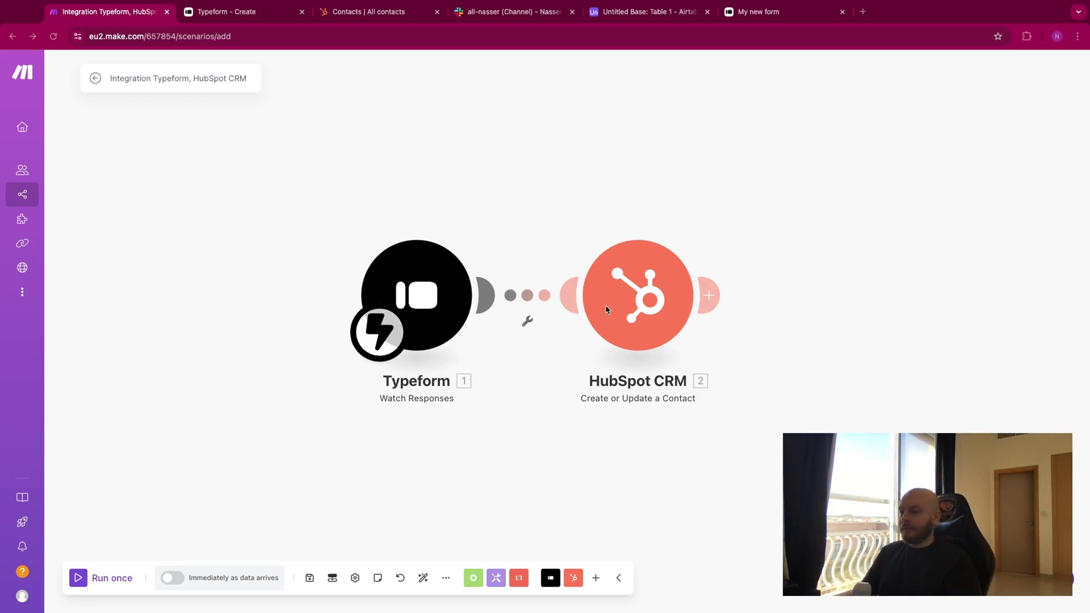
left_click(710, 295)
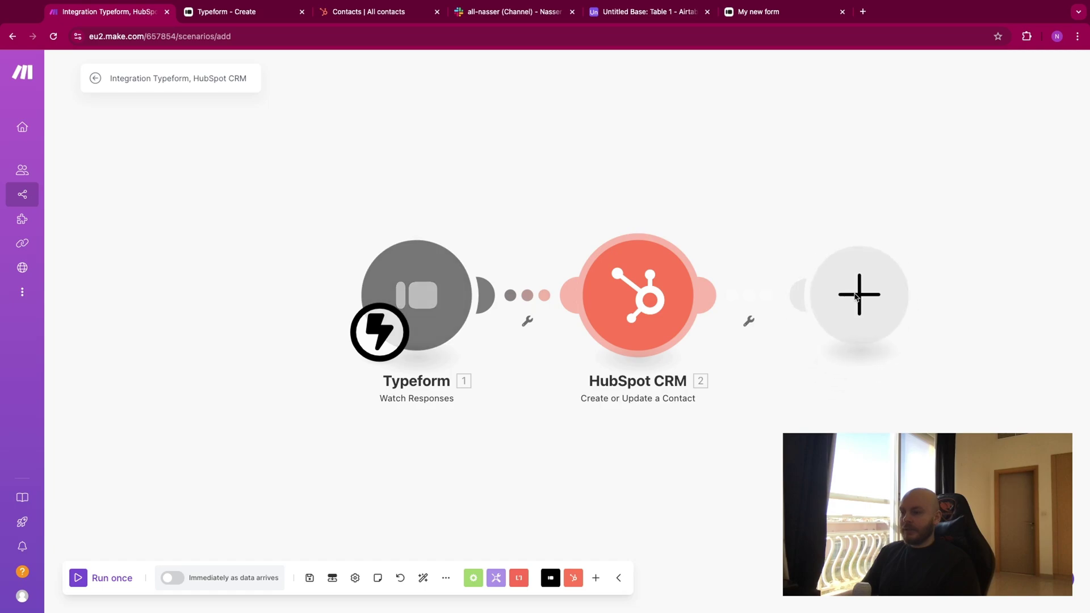
left_click(856, 298)
type("slack")
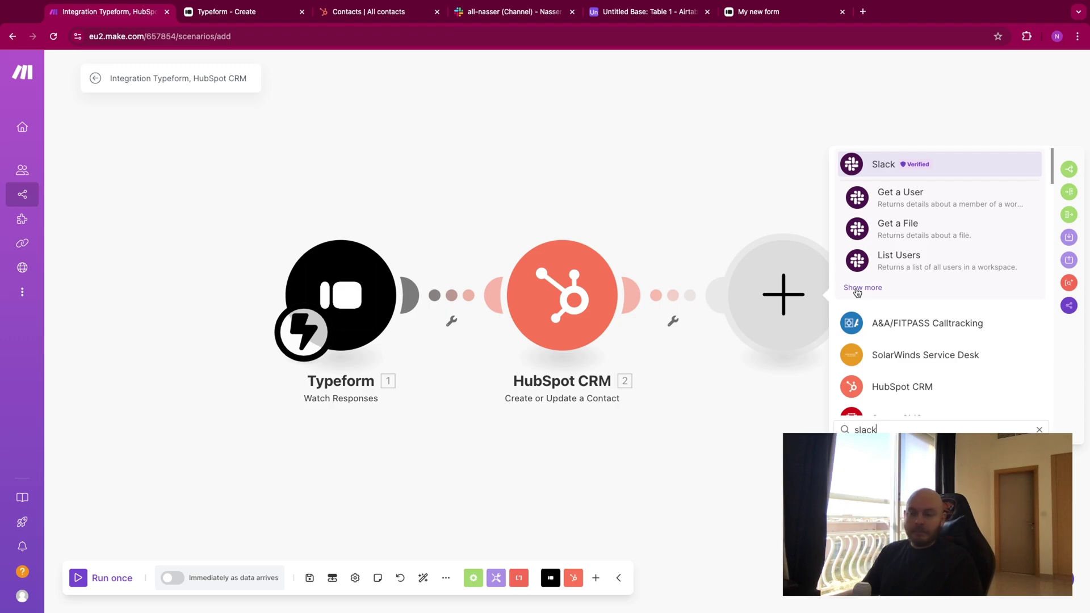
left_click(857, 289)
scroll(945, 316, "down", 2)
scroll(946, 318, "down", 2)
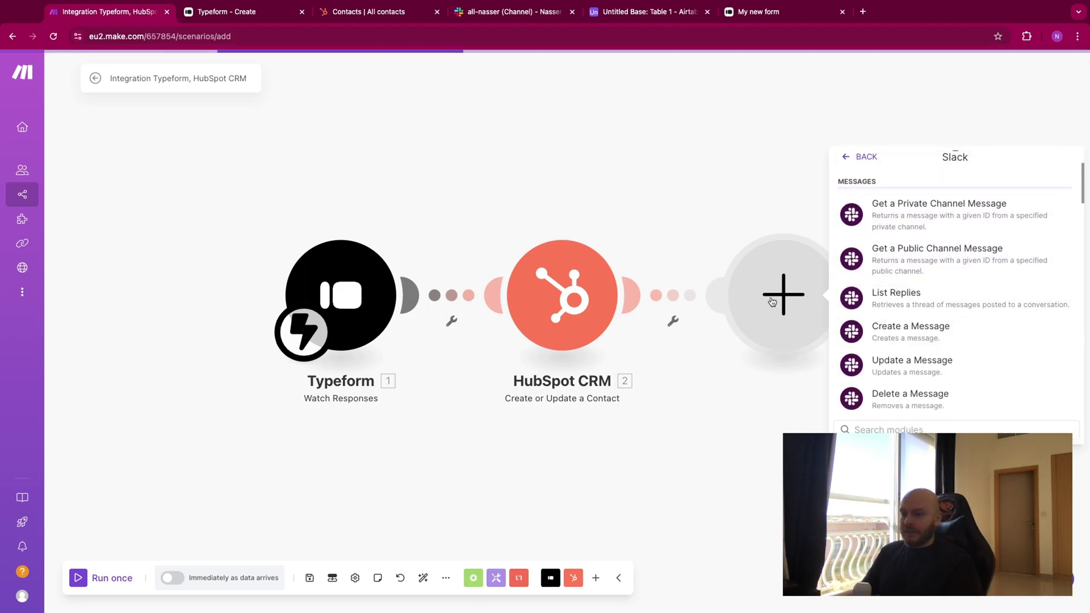
left_click(947, 324)
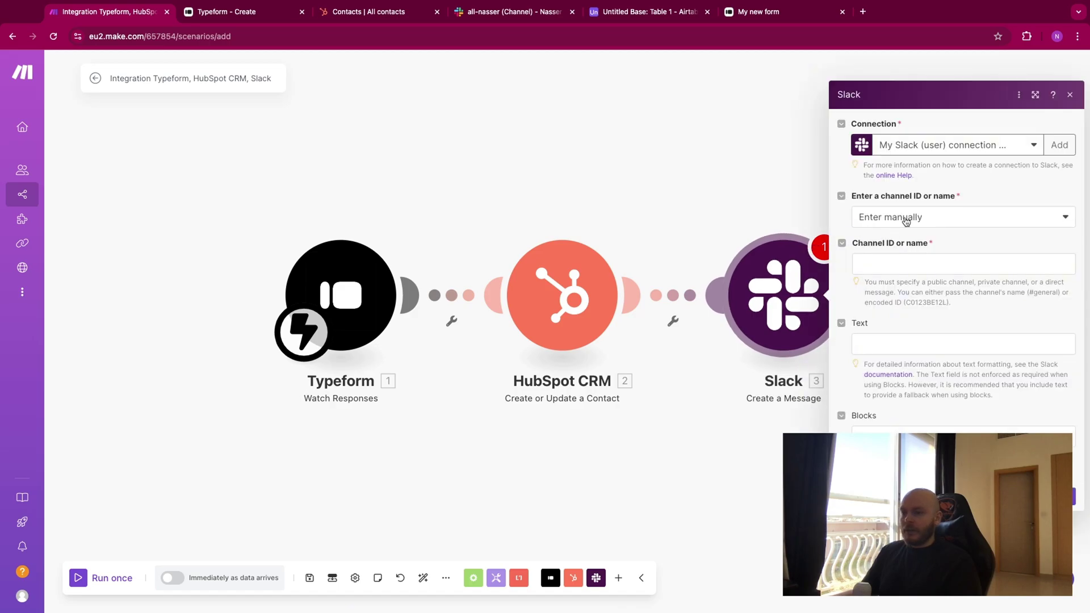
Configure the Slack message for the workspace-wide public channel picked from the list, with the text "New meeting booked with", and save the module.
left_click(912, 217)
left_click(908, 254)
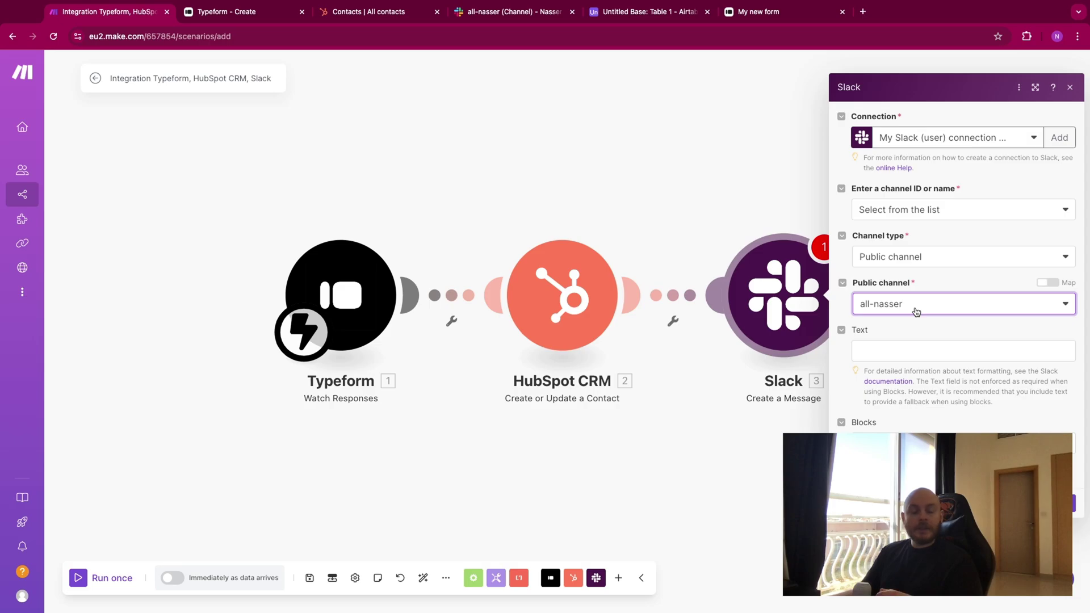
left_click(908, 350)
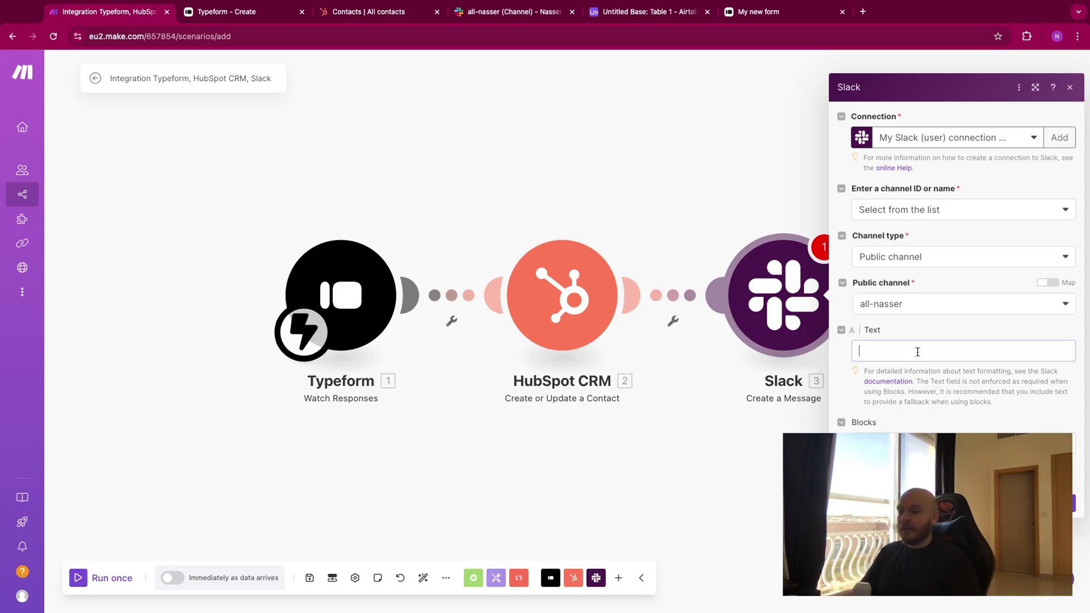
type("New ")
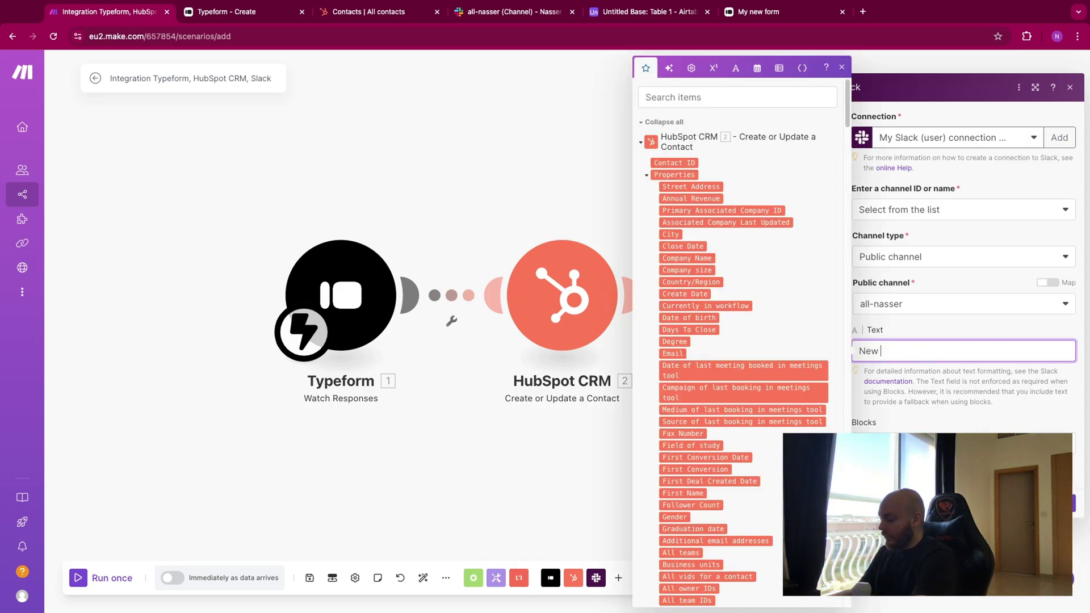
type("meeting booked with")
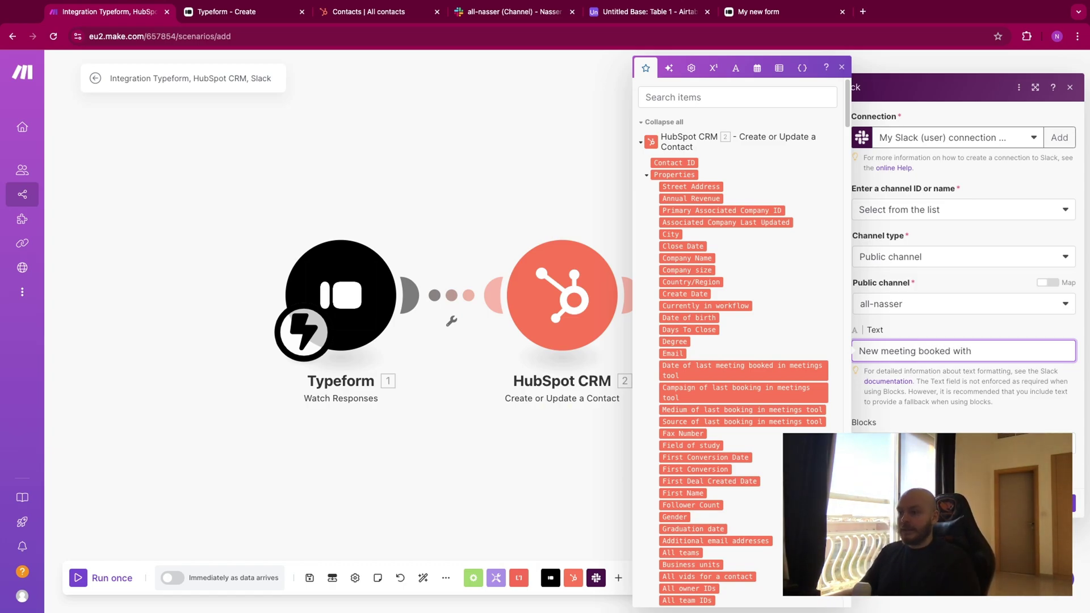
scroll(732, 290, "down", 20)
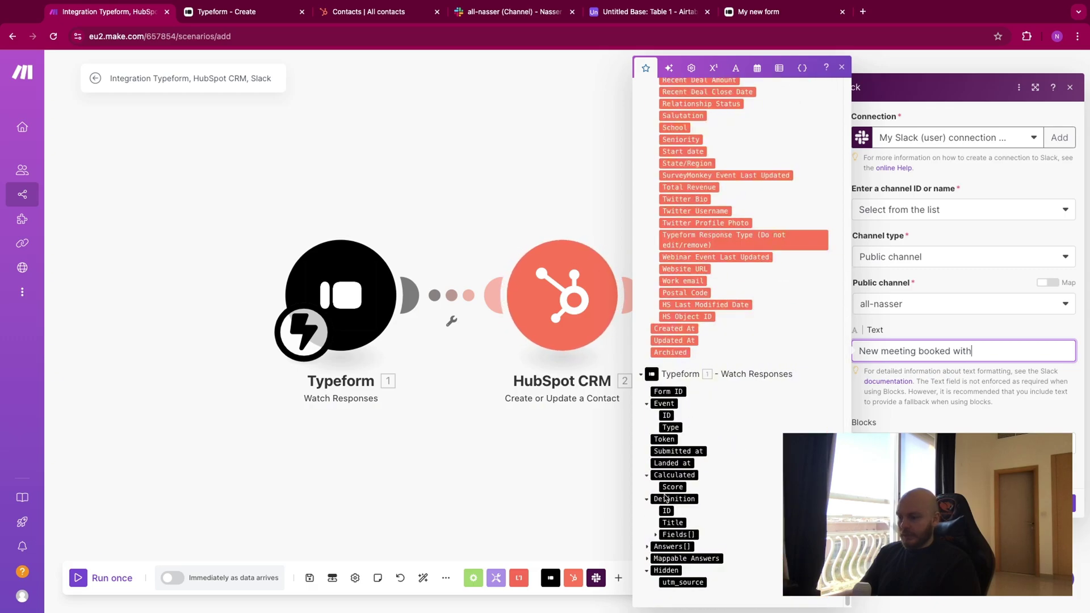
left_click(648, 546)
scroll(660, 537, "down", 5)
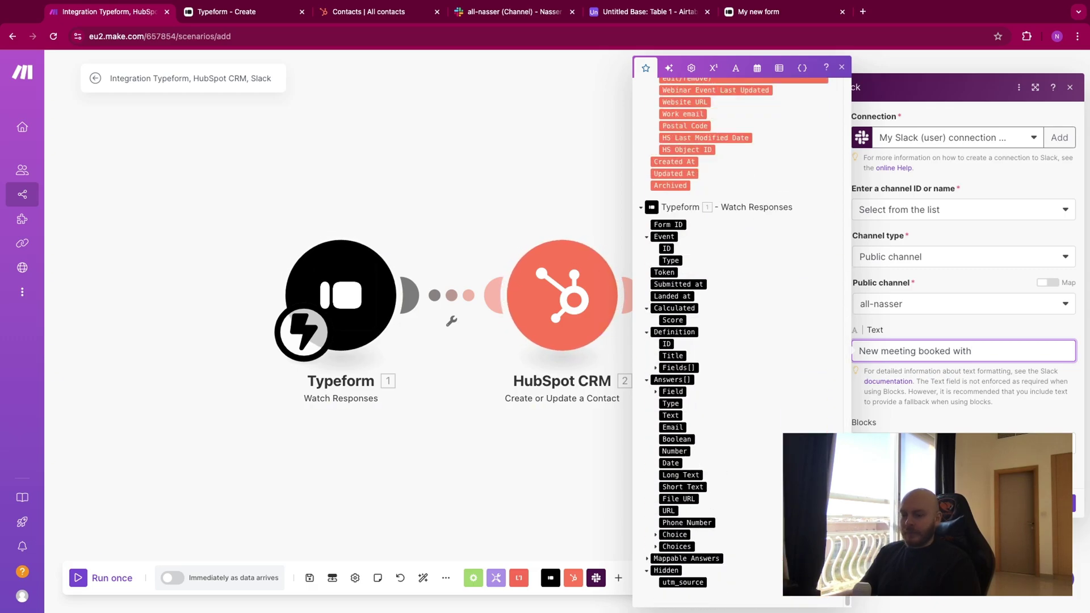
left_click(1073, 511)
Unlink the Slack module from the HubSpot CRM module and run the scenario once.
left_click(684, 296)
left_click(698, 312)
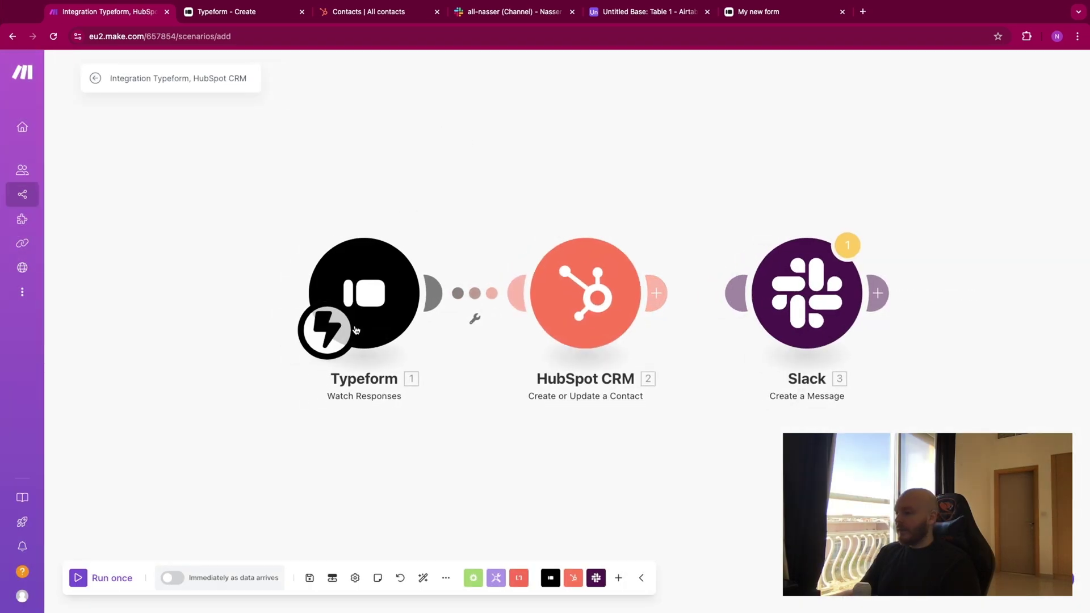
left_click(79, 579)
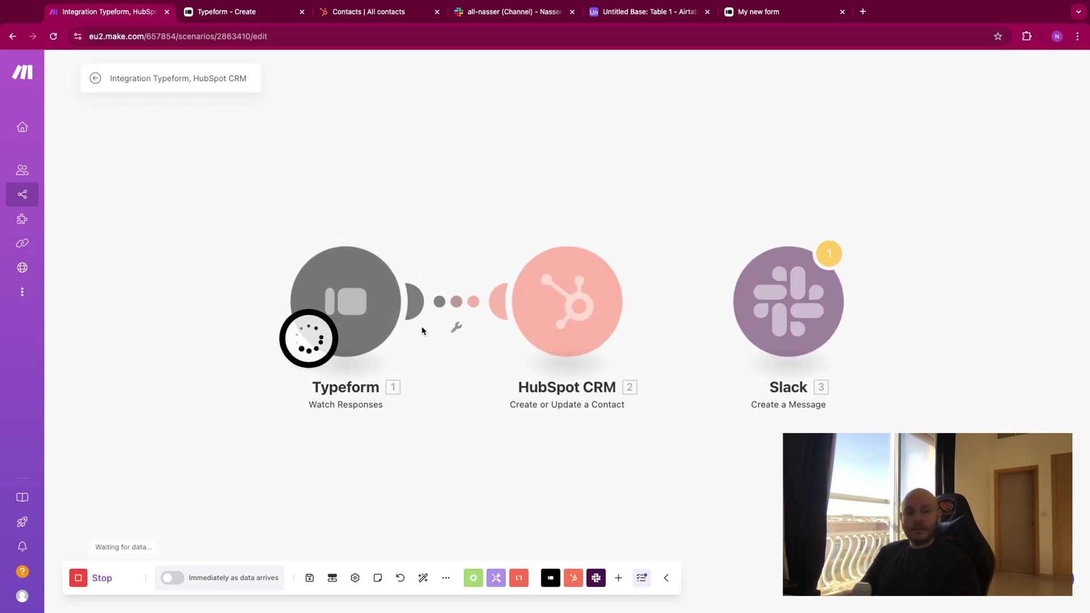
Switch to the published form and submit the contact page with a test first name, last name and e-mail.
left_click(759, 13)
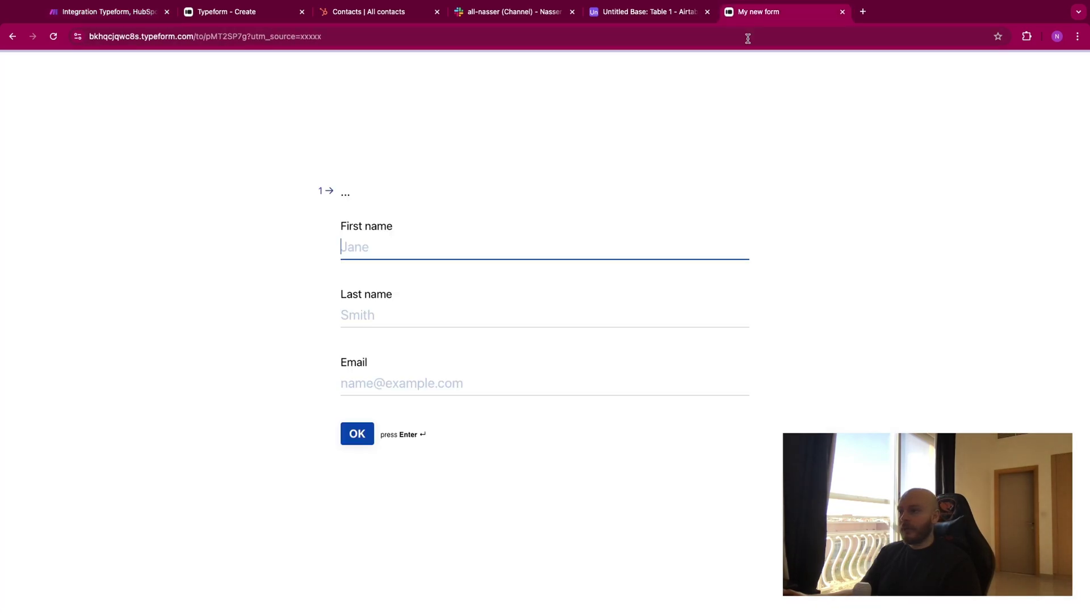
type("Nass")
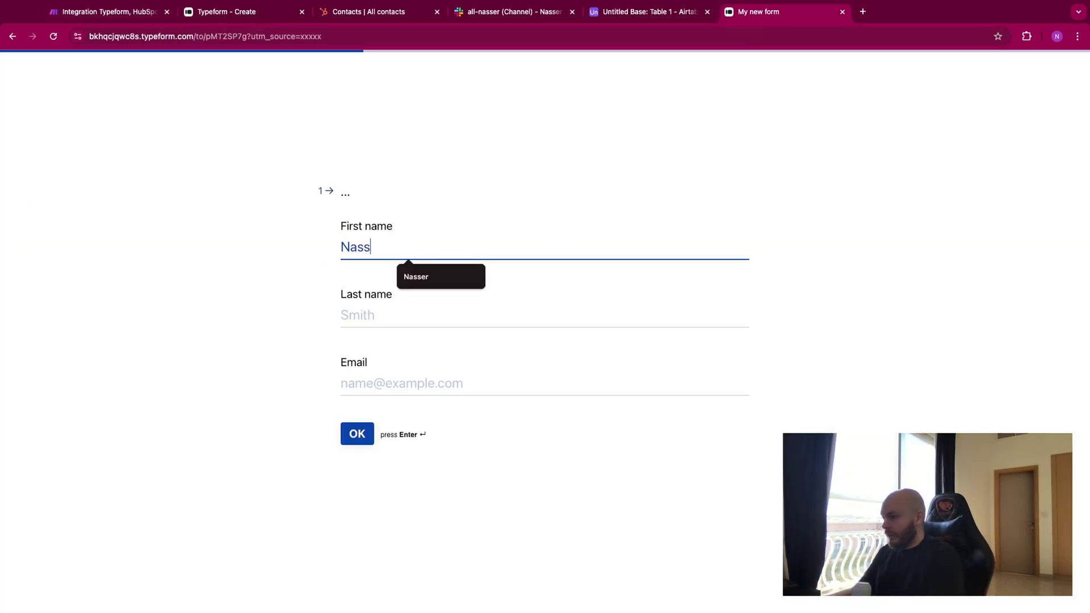
type("er")
left_click(389, 309)
type("Test")
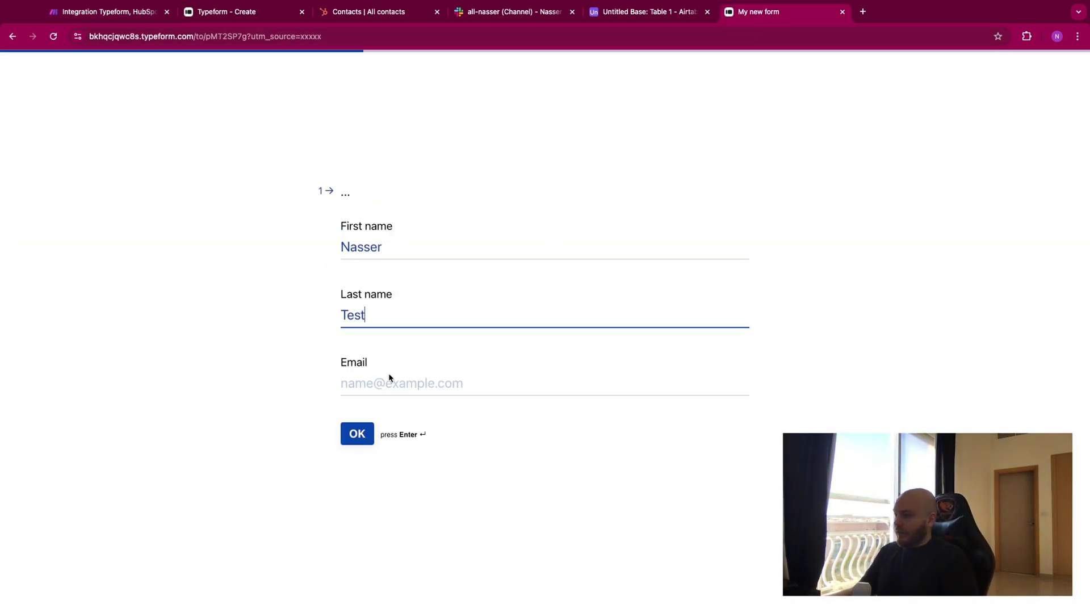
left_click(390, 377)
type("test")
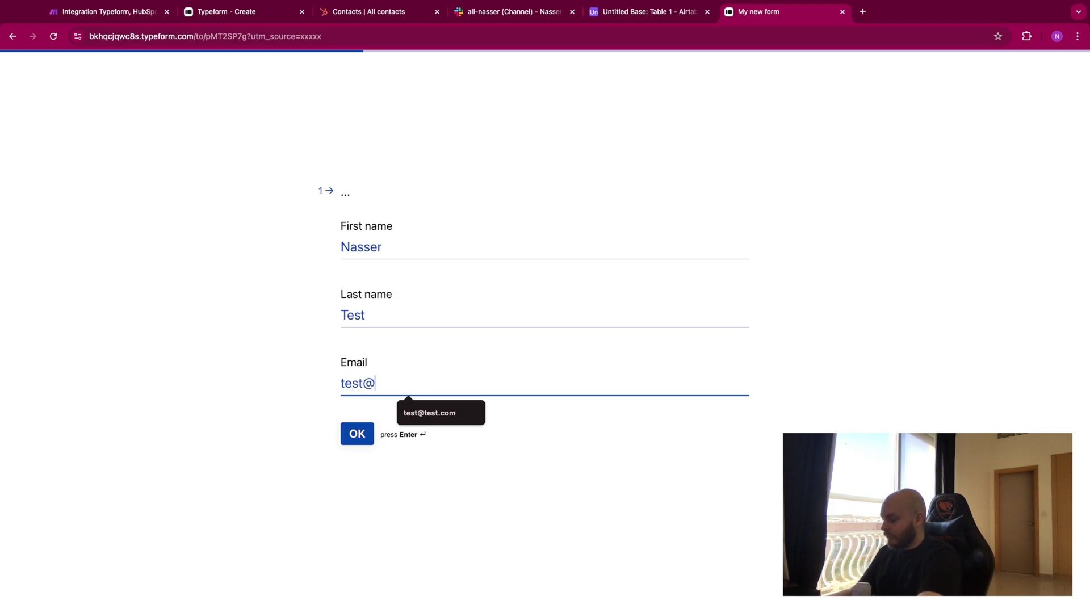
type("@test.com")
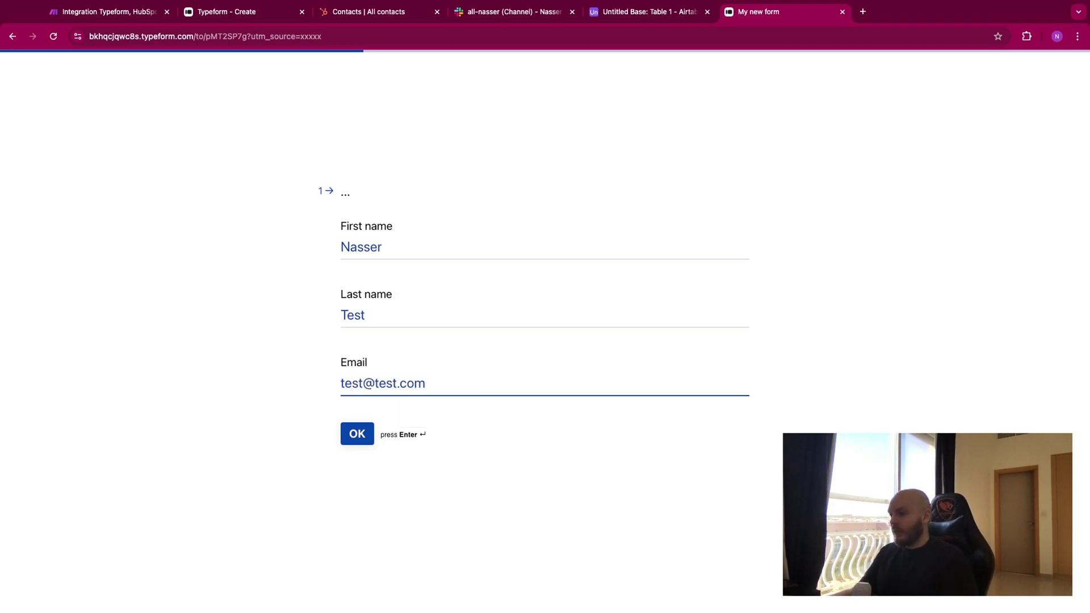
left_click(357, 433)
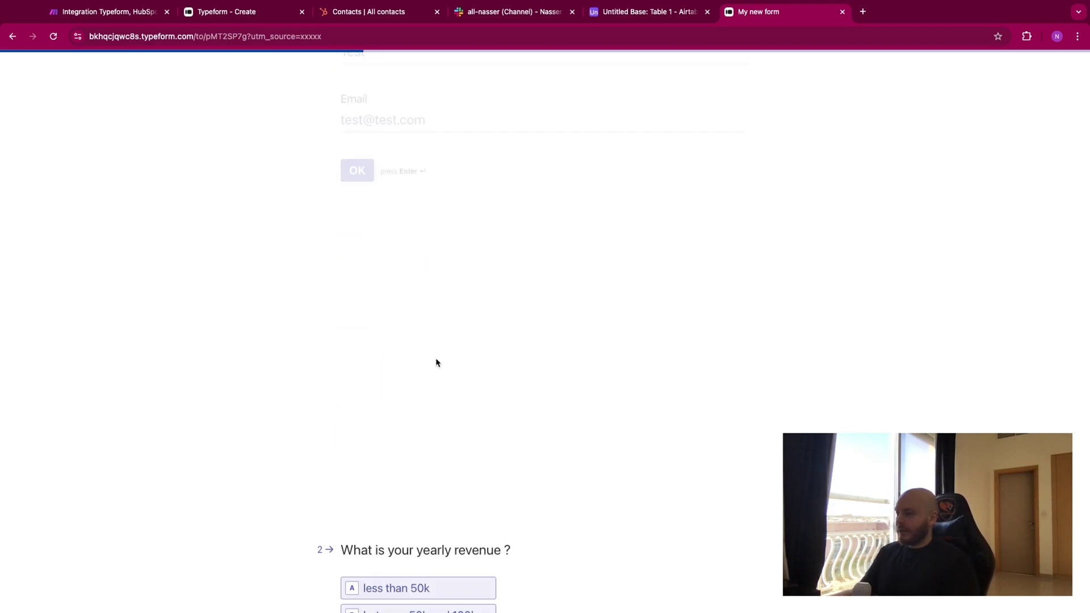
Answer the yearly revenue question with "between 50k and 100k" and choose the 16:30 appointment slot on Friday, December 13.
key("b")
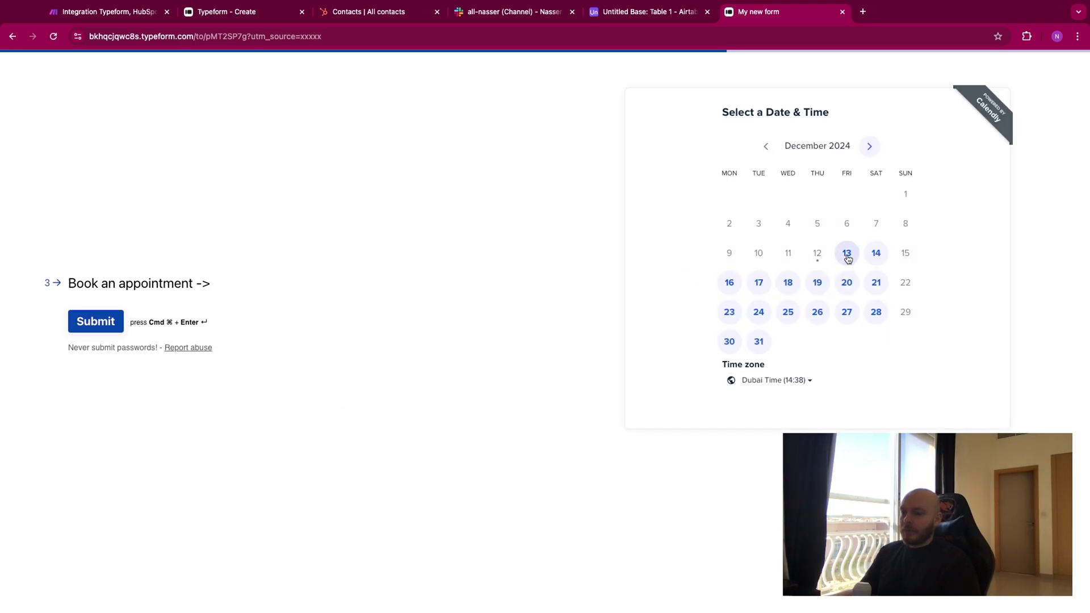
left_click(852, 259)
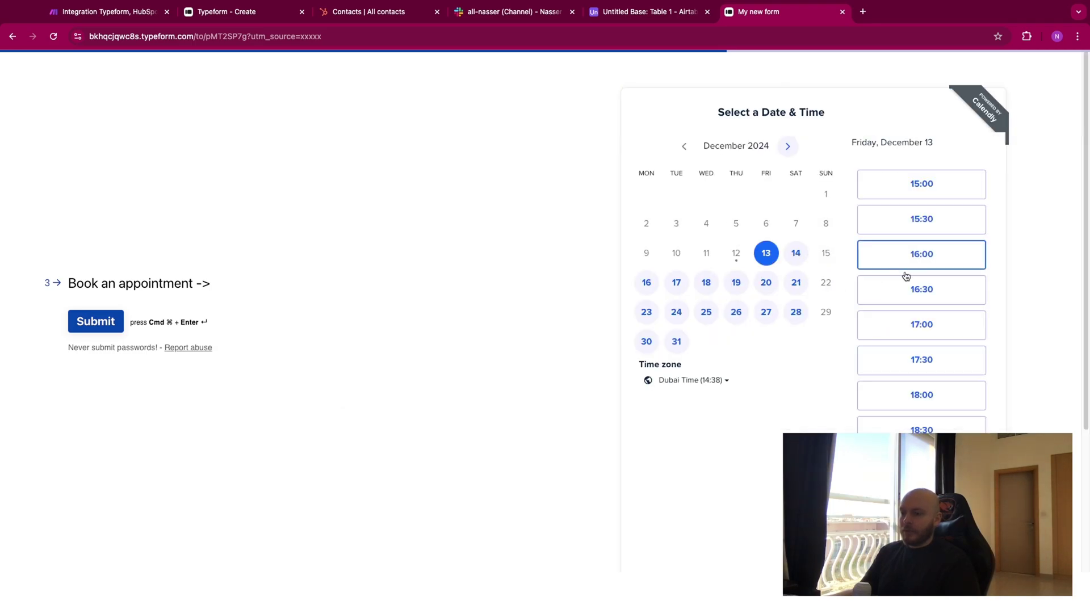
left_click(906, 292)
left_click(944, 291)
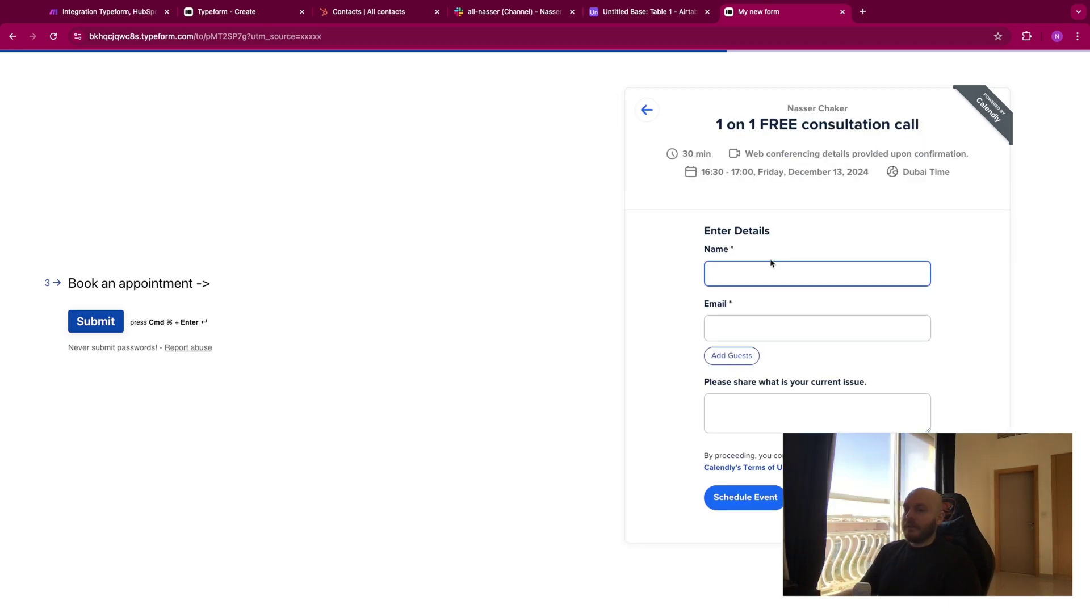
Enter the test name and e-mail in the Calendly booking details, schedule the event and submit the typeform.
left_click(760, 279)
type("nasser")
key("Tab")
type("te")
left_click(789, 359)
left_click(729, 497)
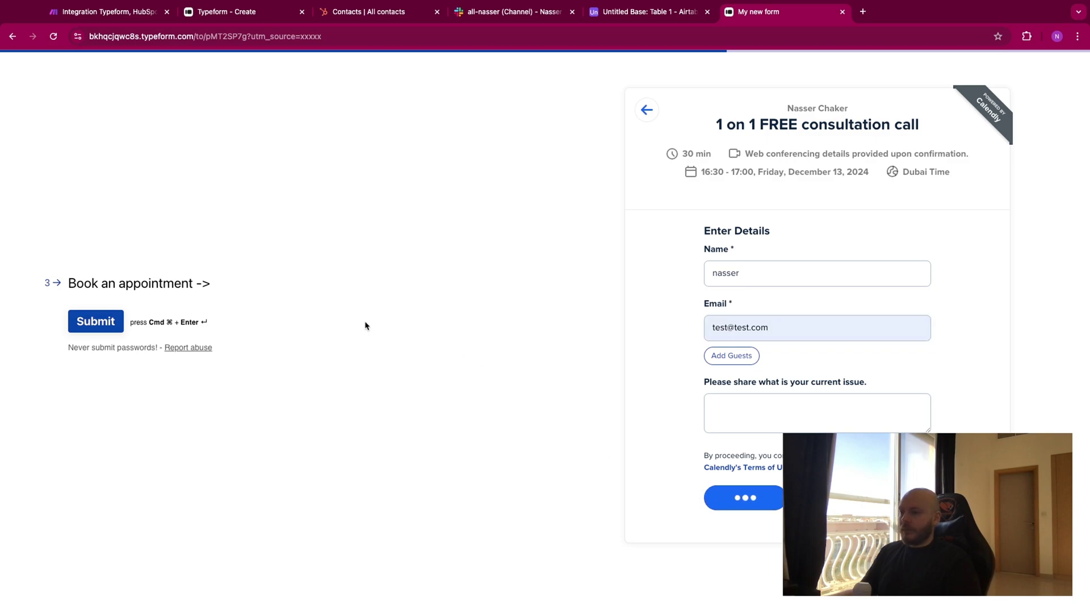
left_click(114, 322)
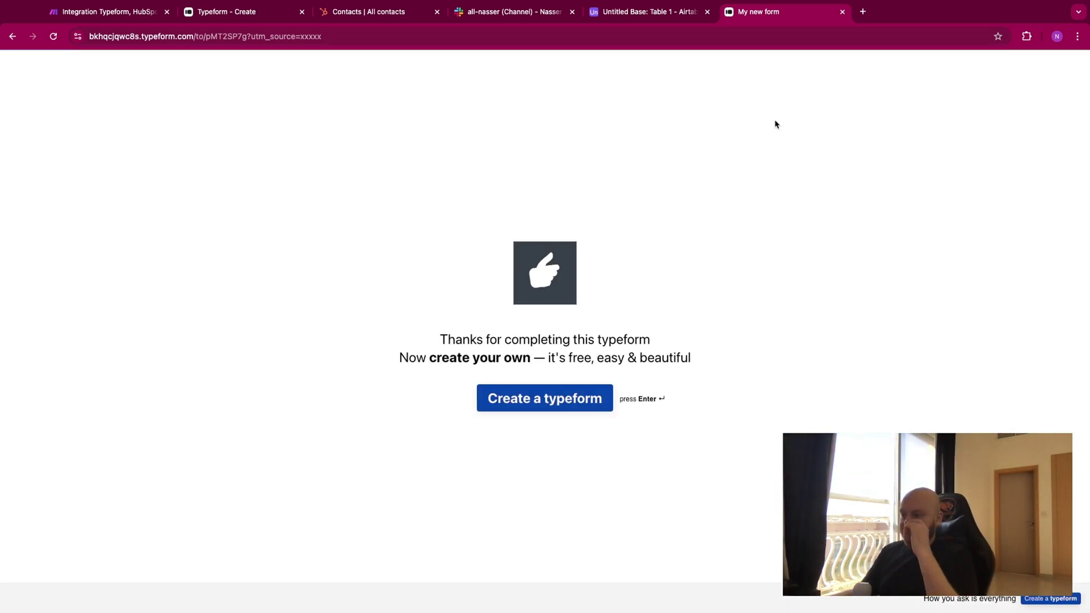
Check the scenario run in Make and reload the HubSpot contacts list to inspect the contact it produced.
left_click(125, 10)
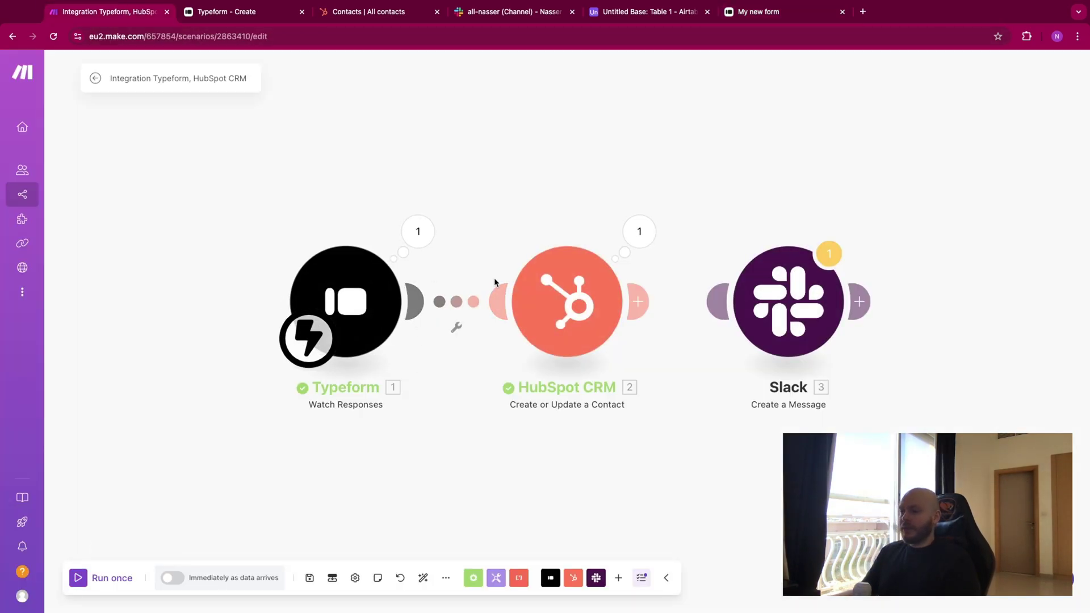
left_click(364, 12)
left_click(53, 37)
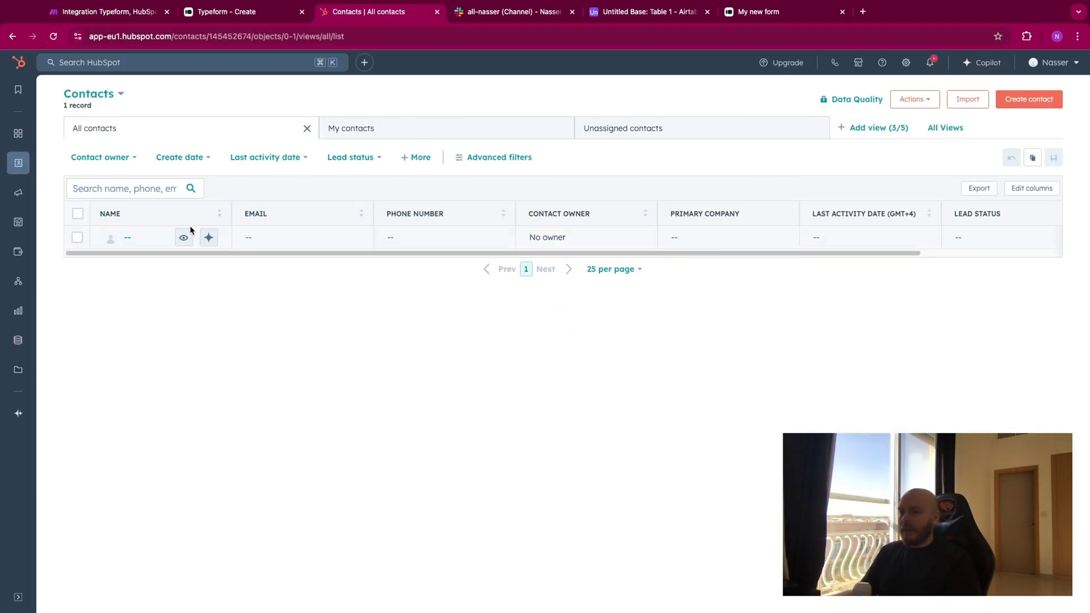
Switch to Make and map the HubSpot CRM module's First Name property to the first-name answer from Typeform.
left_click(111, 12)
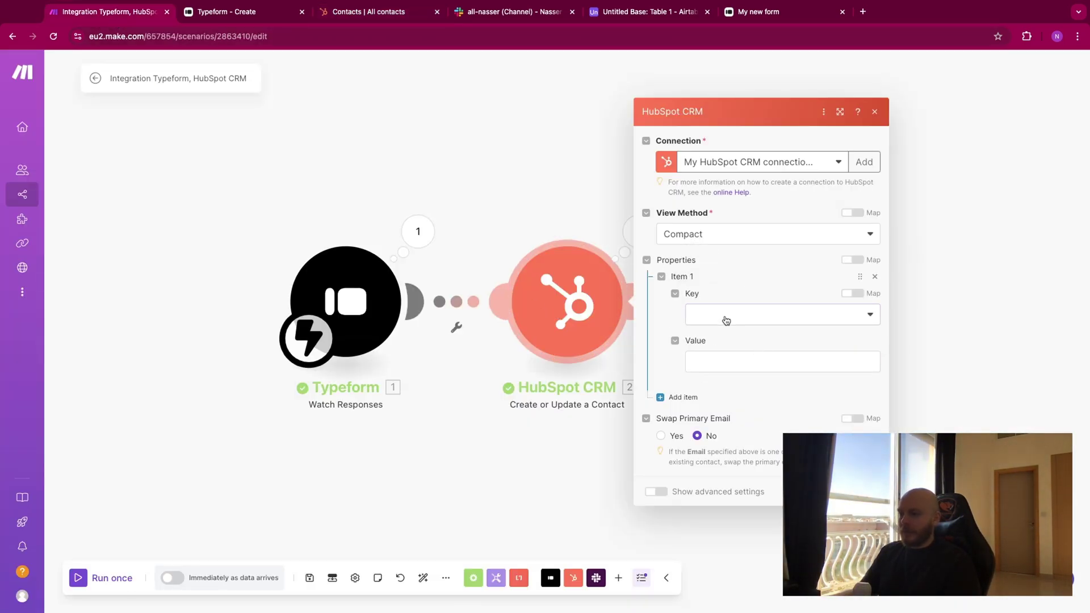
left_click(738, 316)
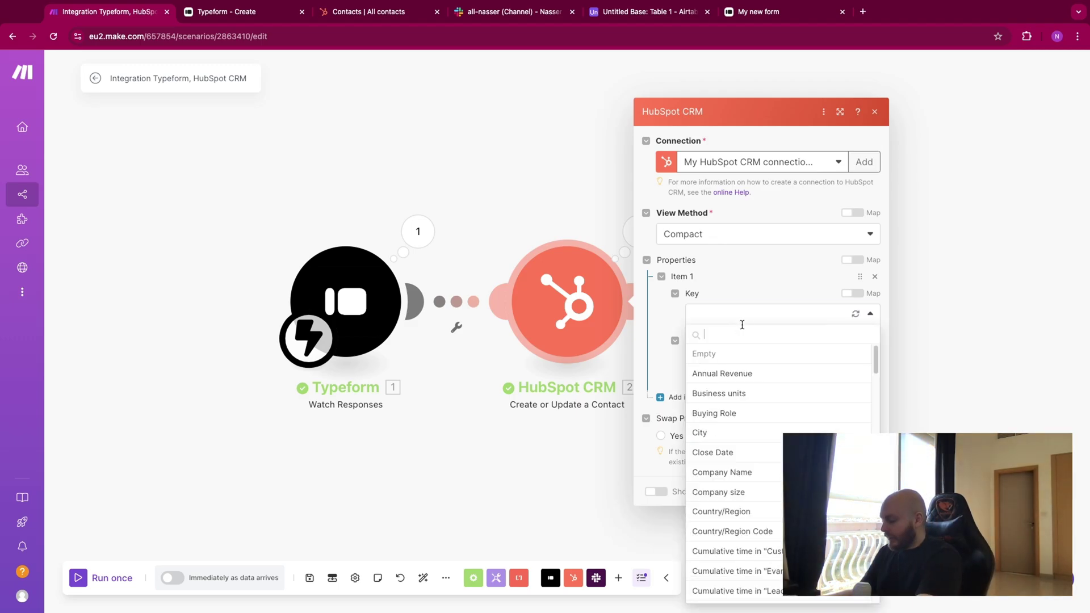
type("Firs")
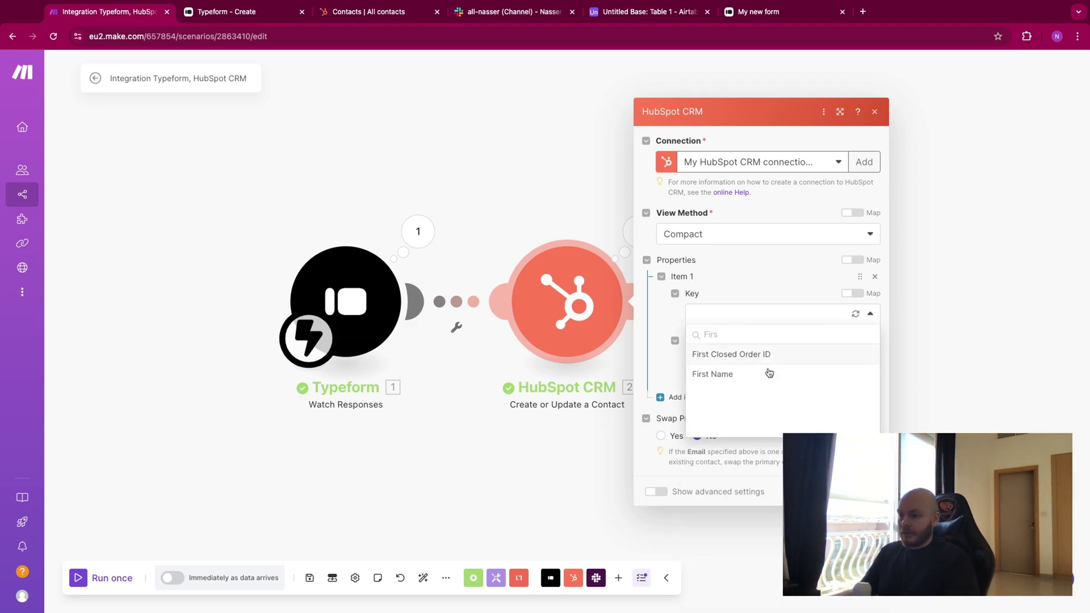
left_click(769, 372)
left_click(754, 363)
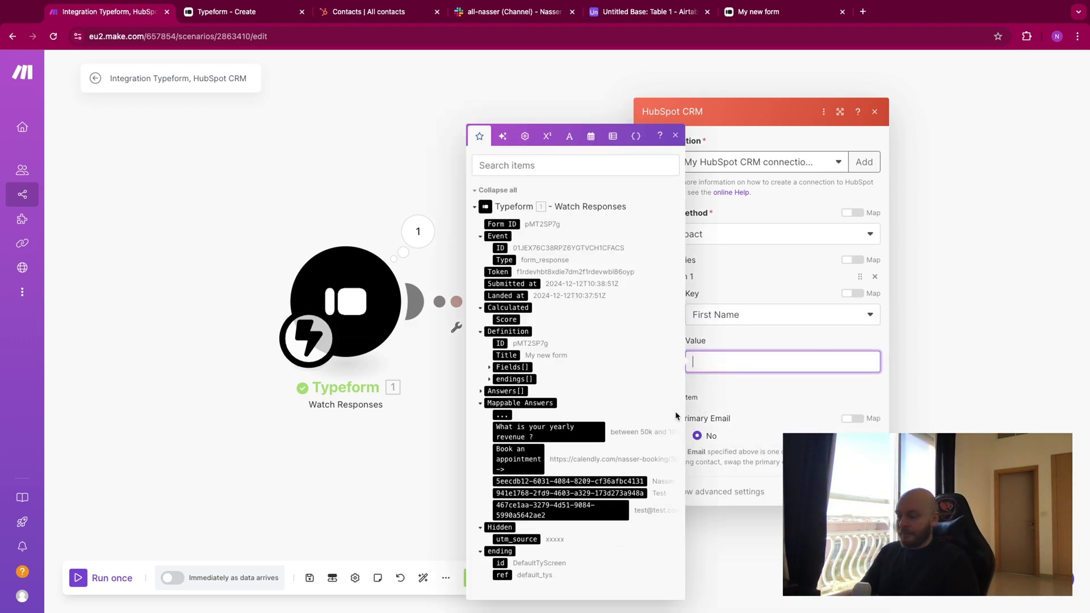
left_click(594, 484)
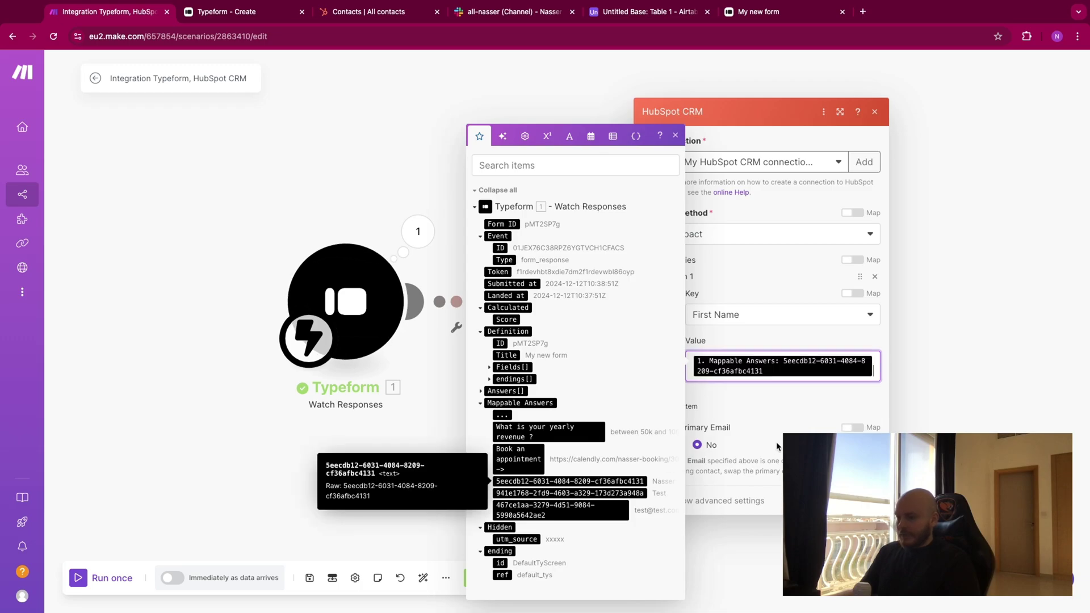
Add a second HubSpot CRM property with the key Last Name, mapped to the last-name answer from Typeform.
left_click(817, 414)
left_click(678, 401)
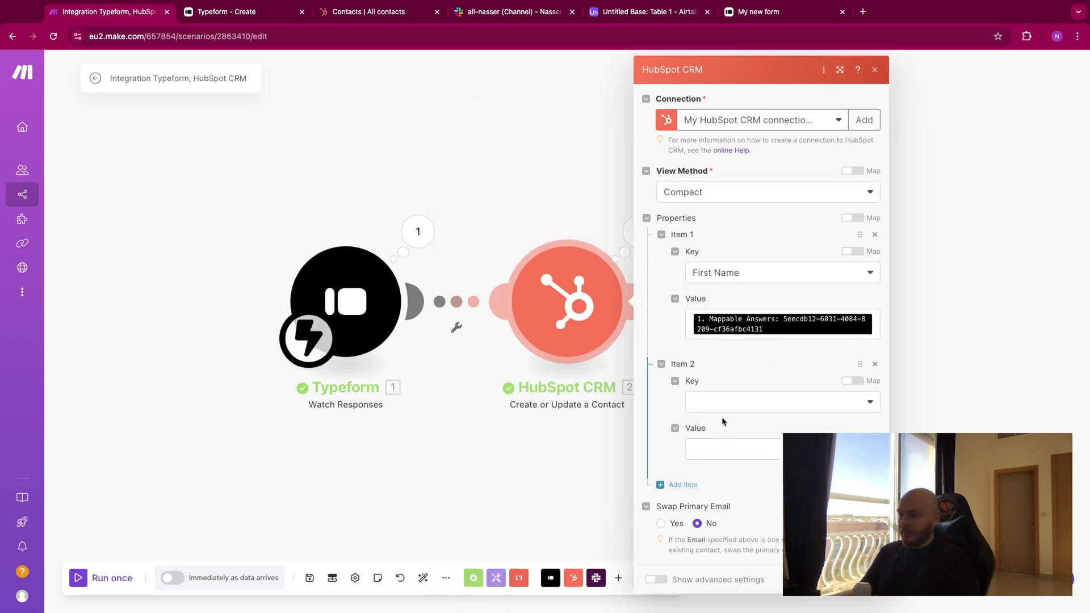
left_click(727, 405)
type("La")
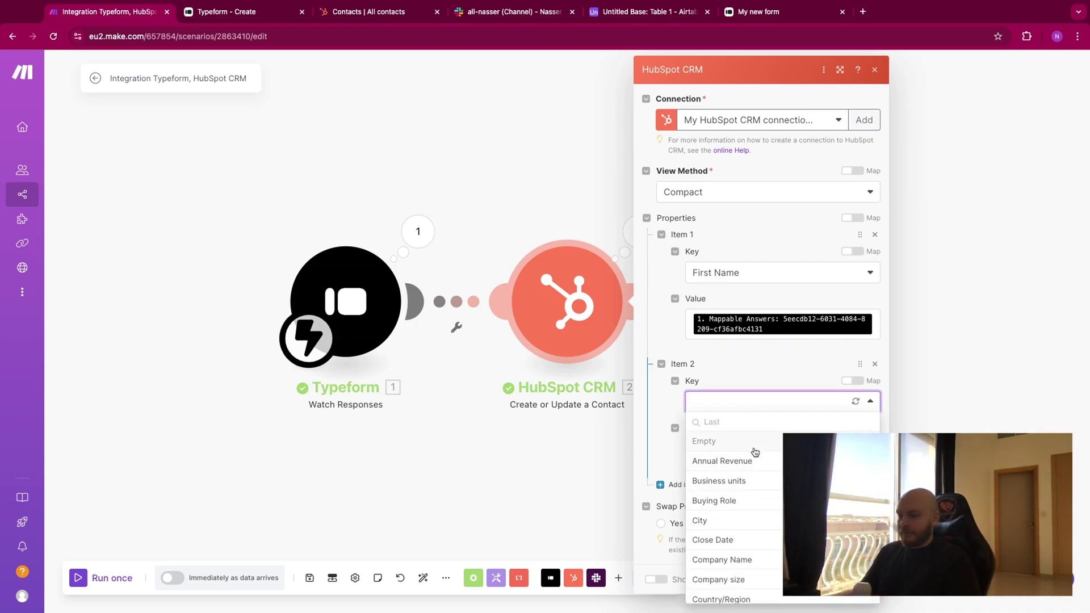
type("st")
left_click(749, 441)
left_click(751, 445)
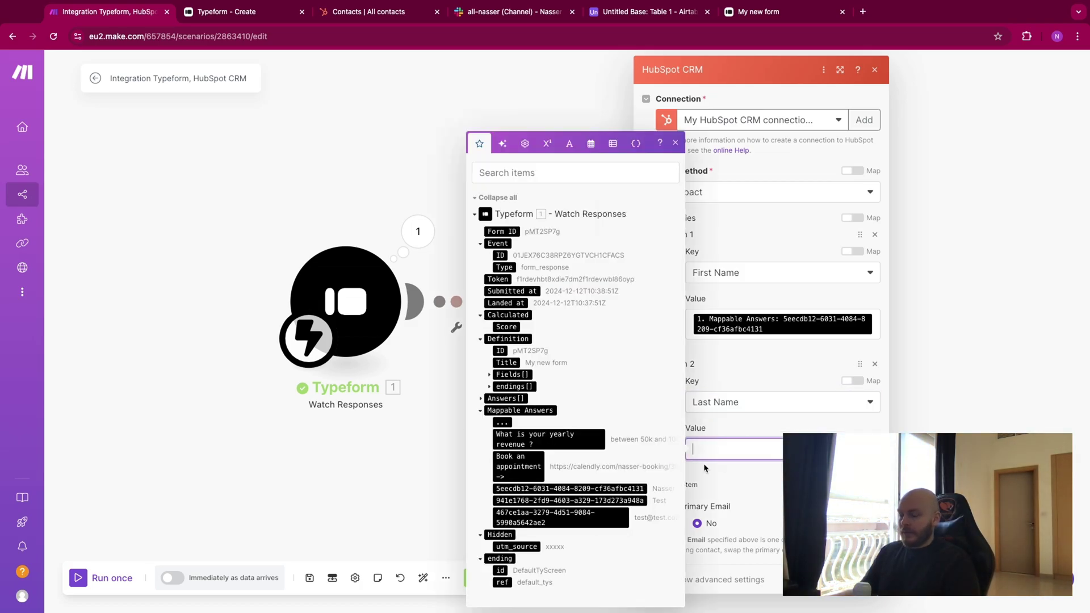
left_click(597, 502)
Add a third HubSpot CRM property with the key Email, mapped to the e-mail answer from Typeform.
left_click(692, 495)
left_click(721, 531)
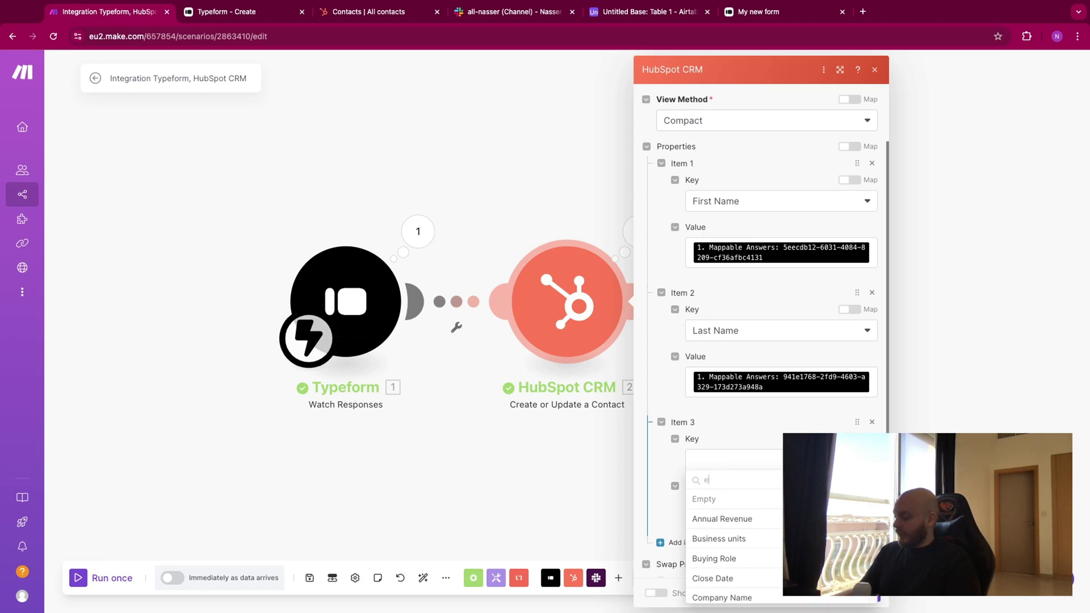
type("email")
left_click(729, 499)
left_click(729, 504)
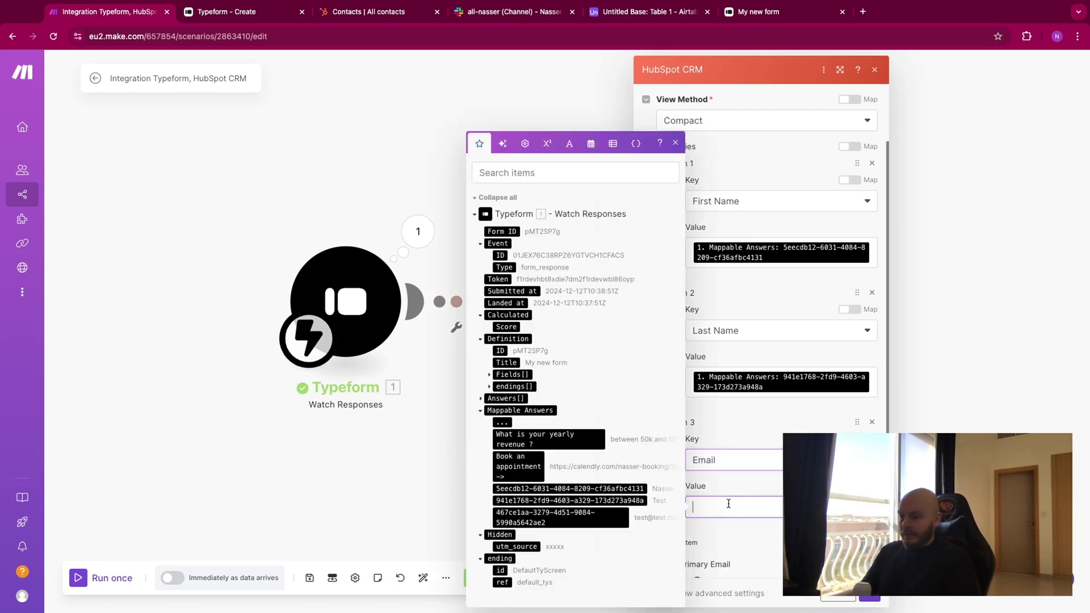
left_click(602, 513)
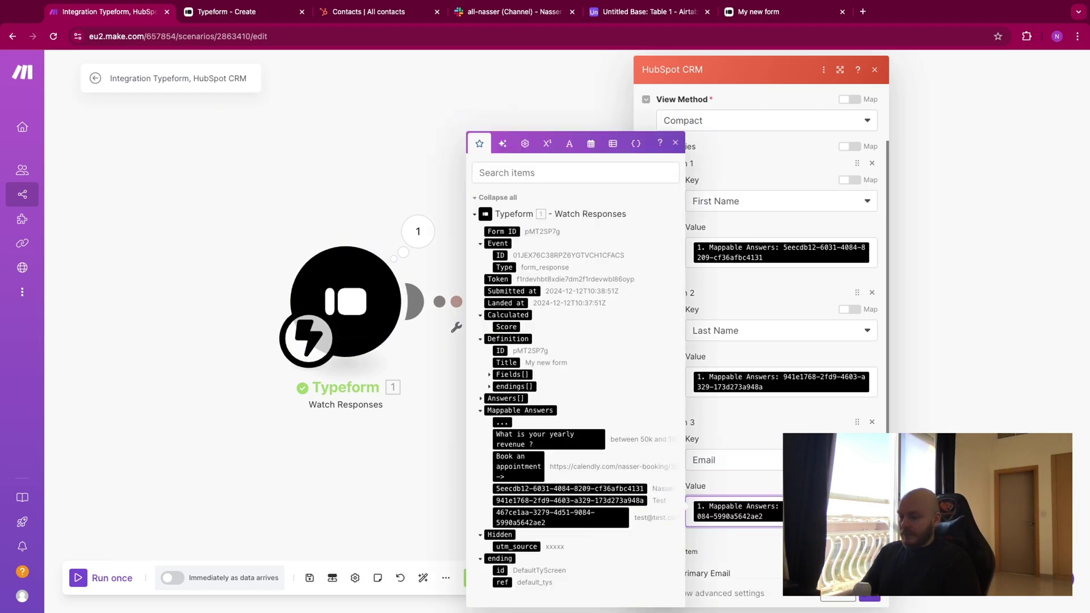
left_click(843, 301)
key("Escape")
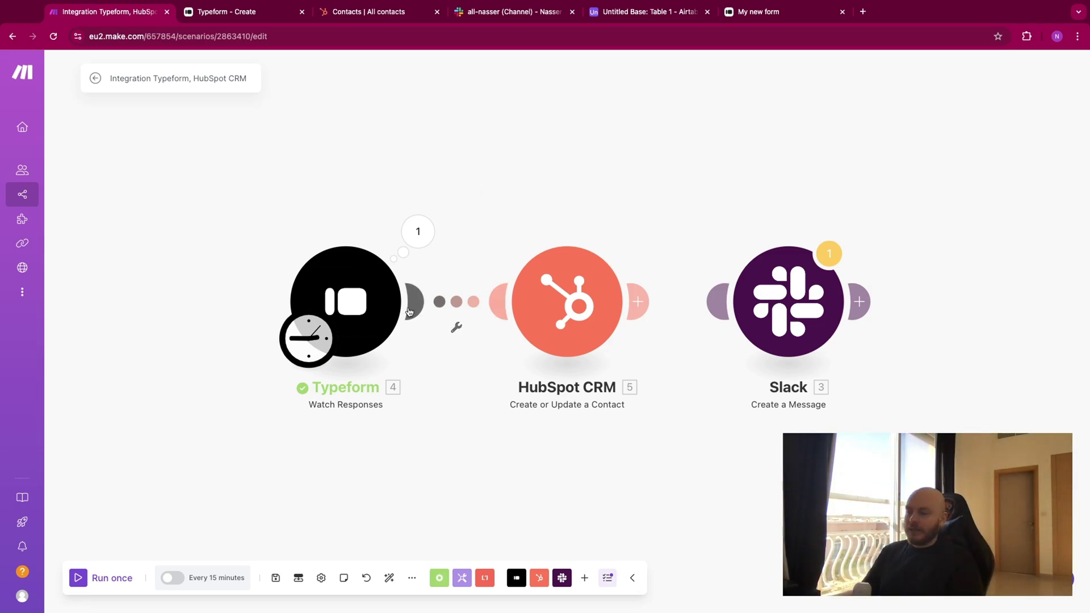
Switch to HubSpot, reload the contacts list and delete the blank contact record, confirming with 1 as the record count.
key("super+3")
key("super+r")
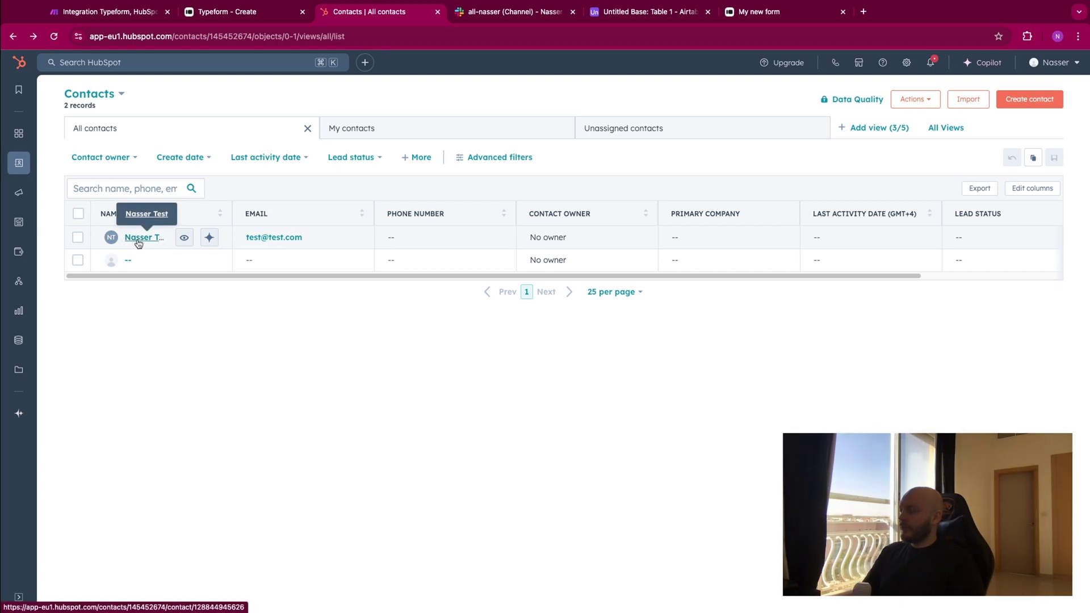
left_click(77, 262)
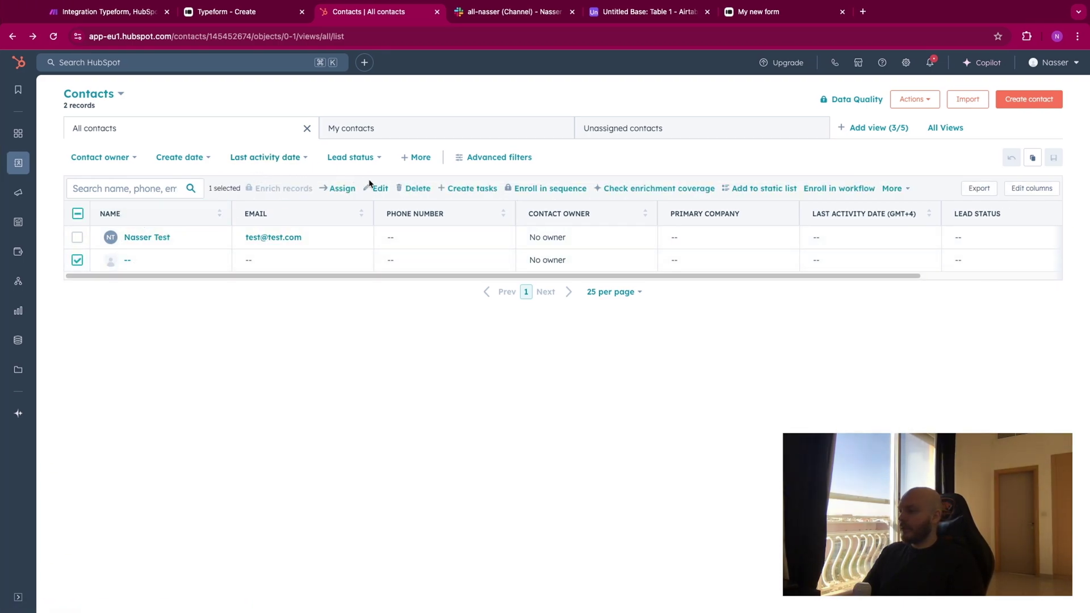
left_click(419, 189)
left_click(518, 277)
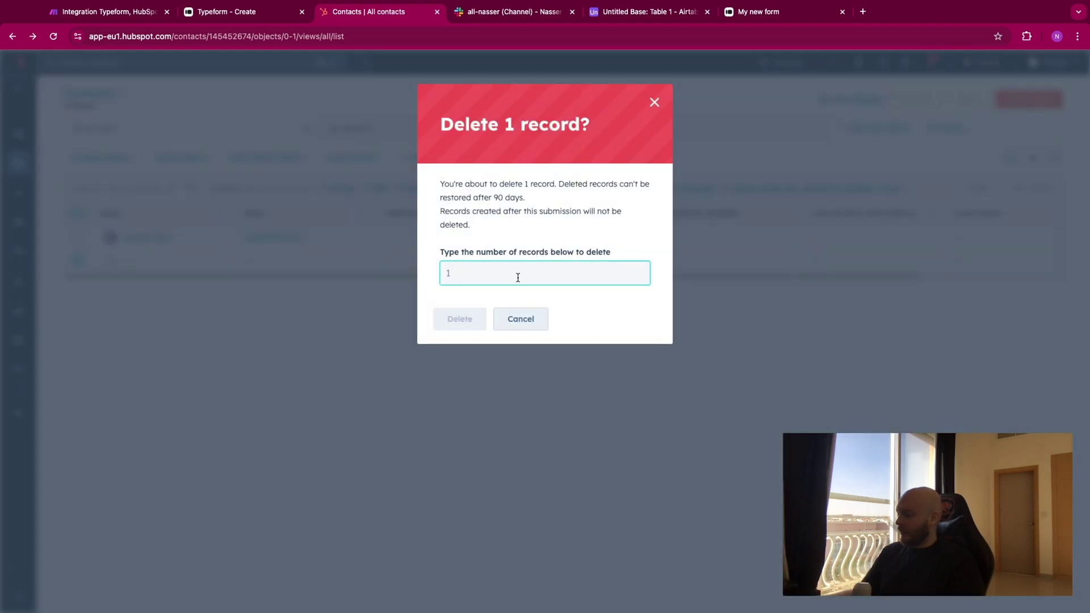
type("1")
left_click(474, 323)
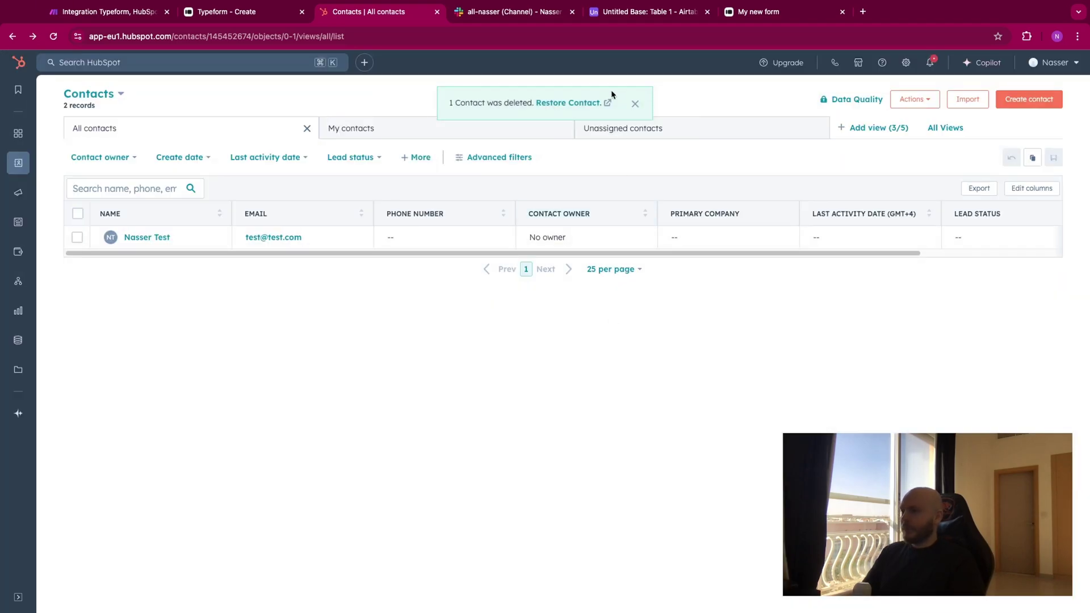
Switch to the Make scenario and link the HubSpot CRM module to the Slack module.
left_click(236, 14)
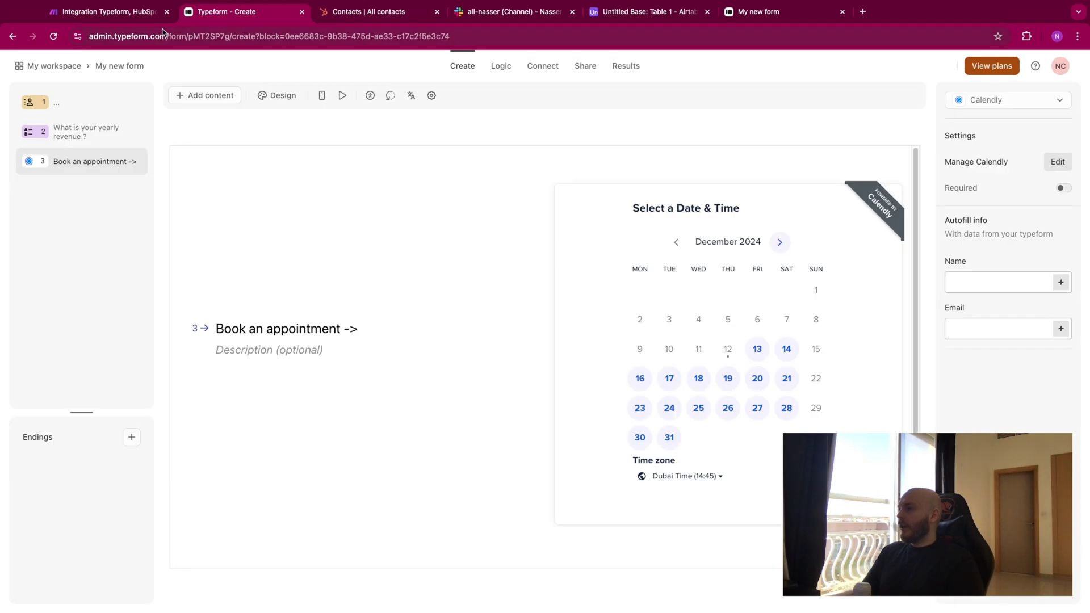
left_click(143, 14)
left_click_drag(656, 306, 718, 303)
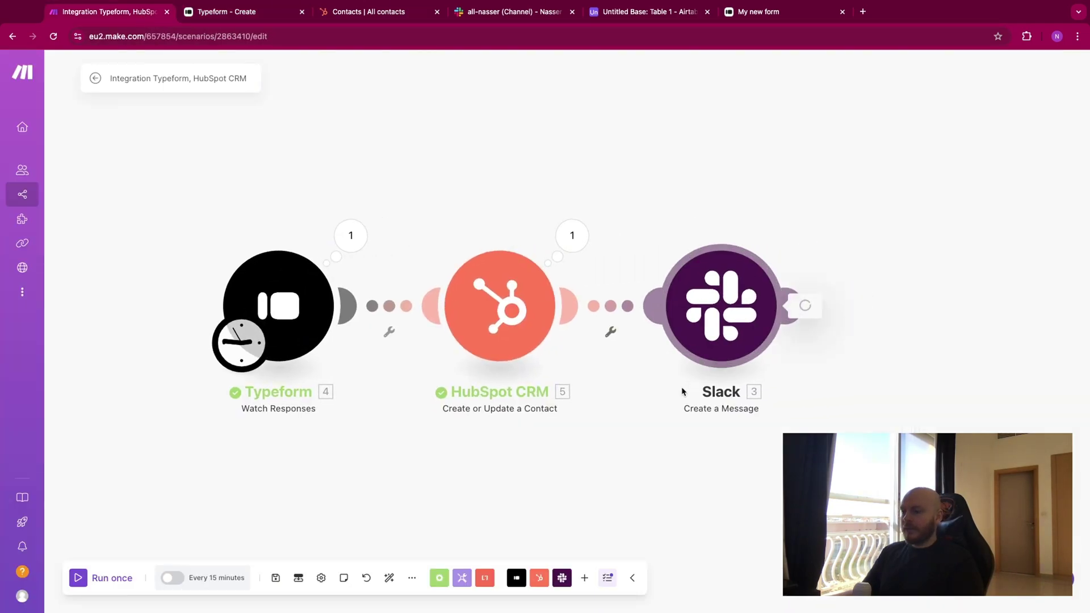
Extend the Slack message text with the first-name answer twice, "at" and the "Book an appointment ->" answer, and save the module.
left_click(722, 318)
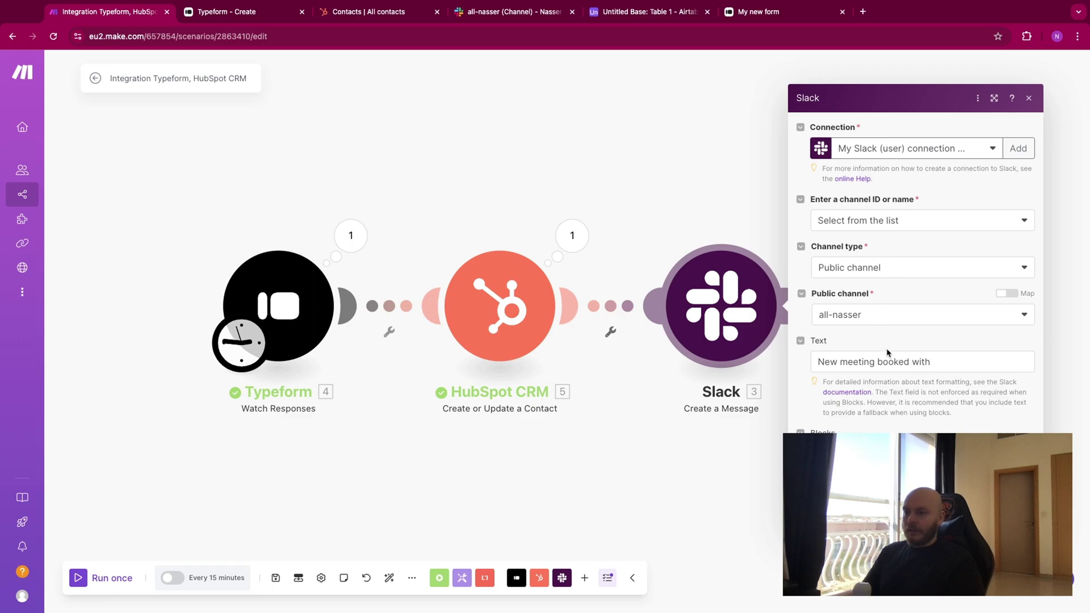
left_click(951, 364)
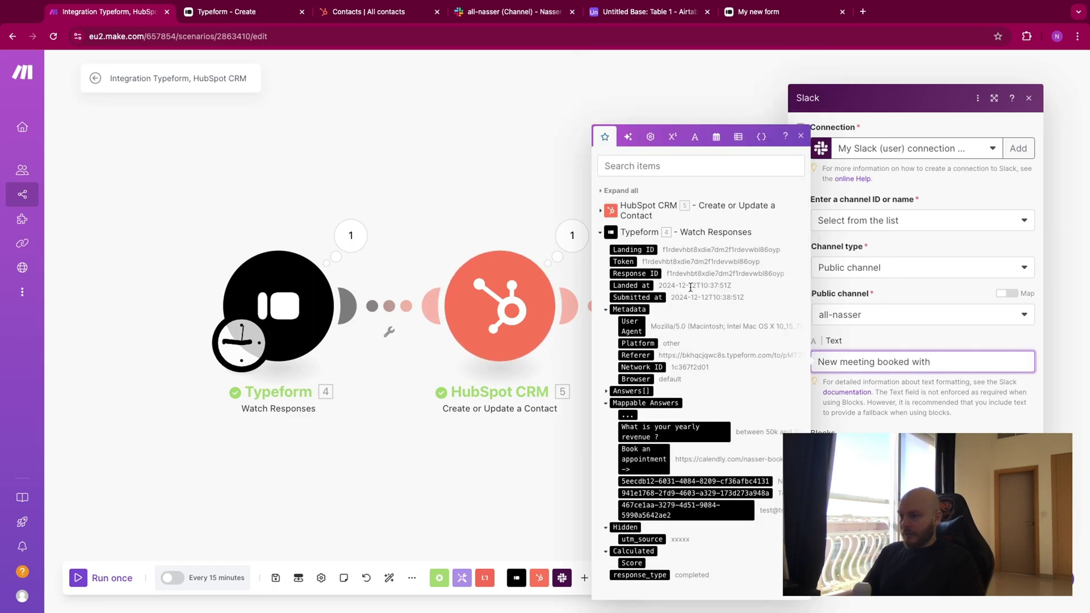
left_click(704, 481)
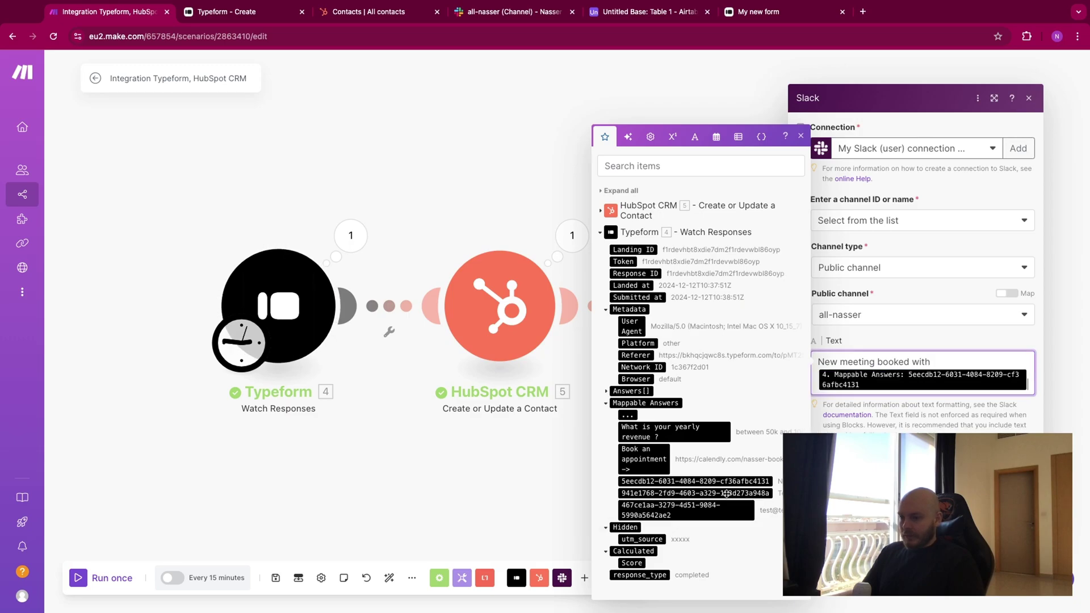
left_click(709, 481)
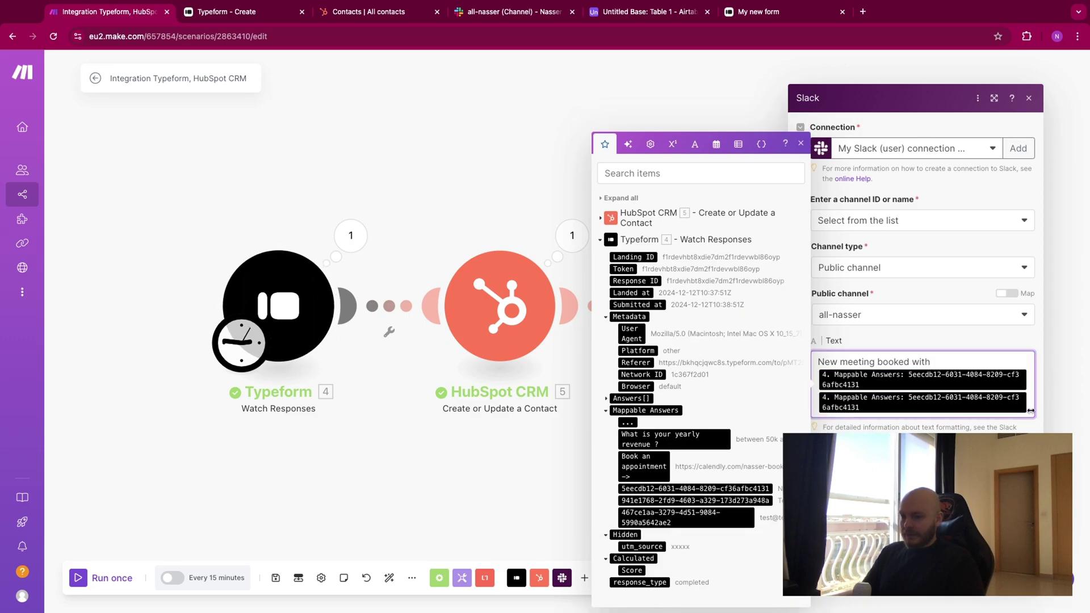
type("at")
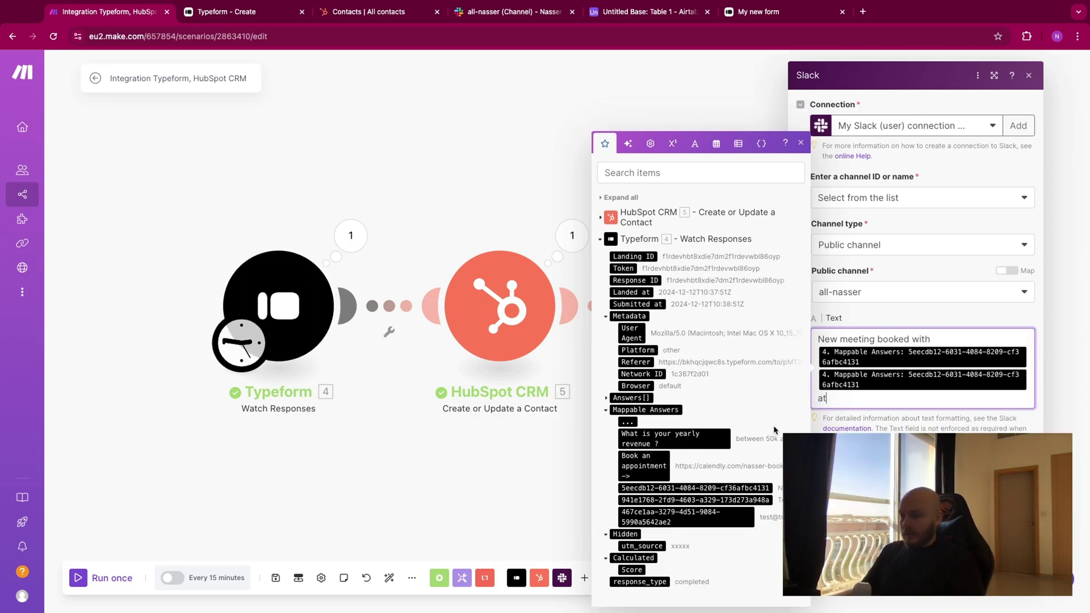
left_click(694, 469)
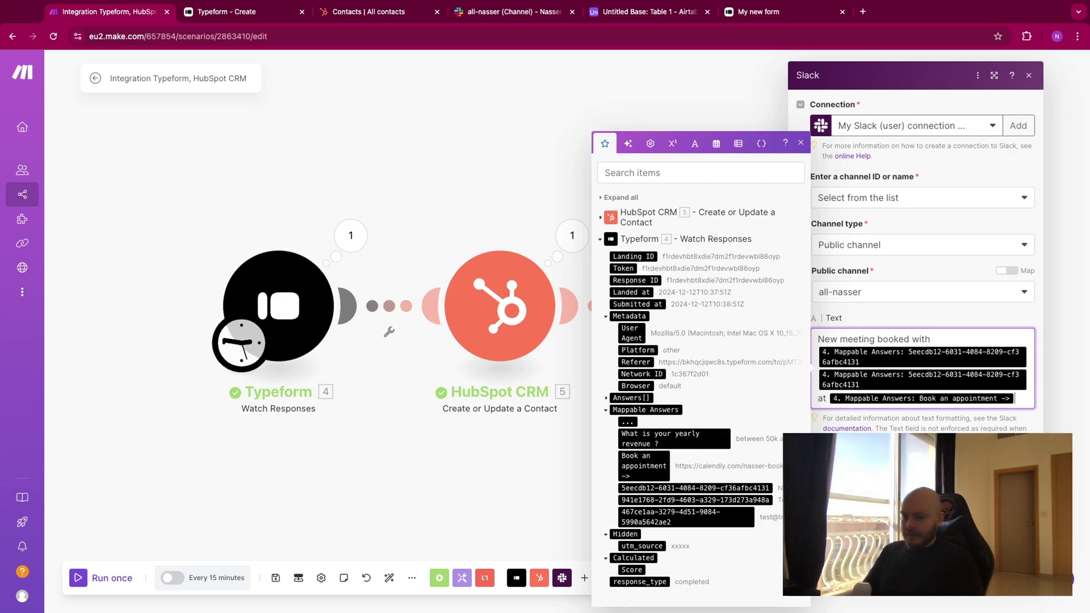
left_click(1010, 571)
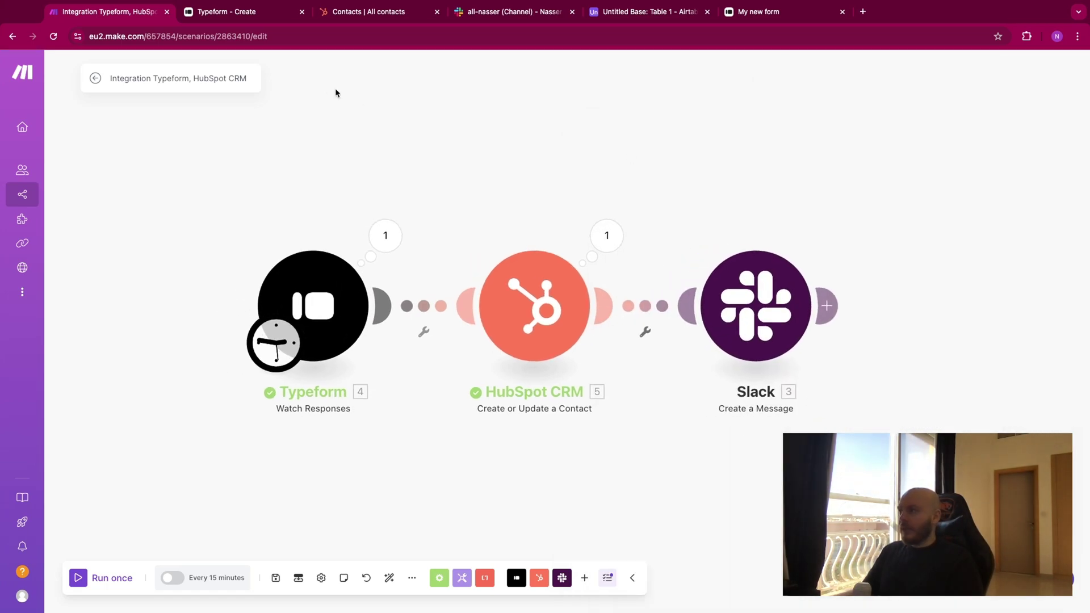
Check the message channel in Slack, return to the Make scenario and run it once.
left_click(480, 12)
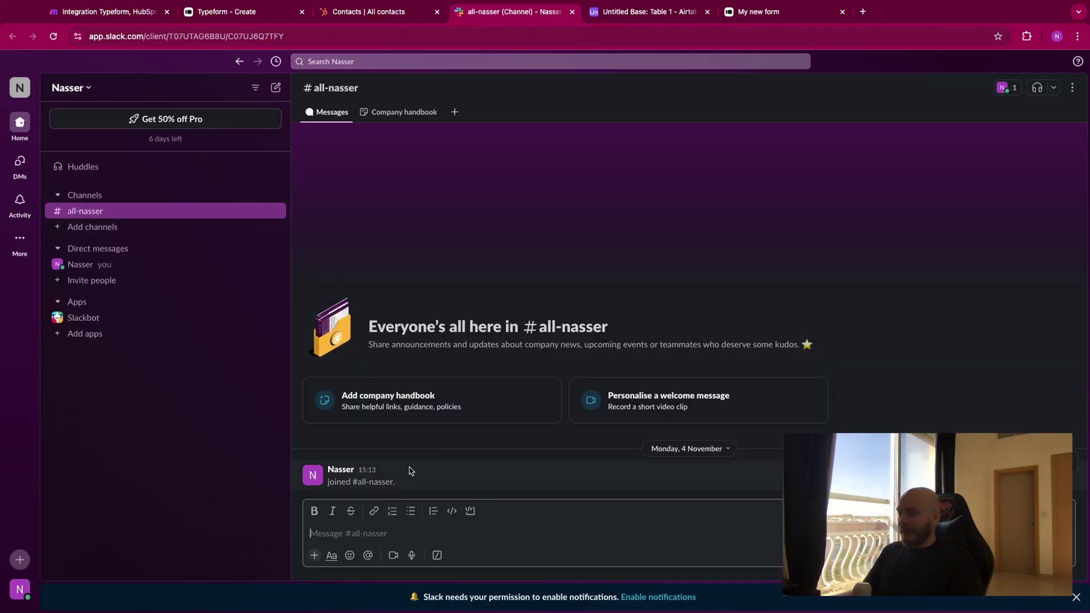
left_click(107, 12)
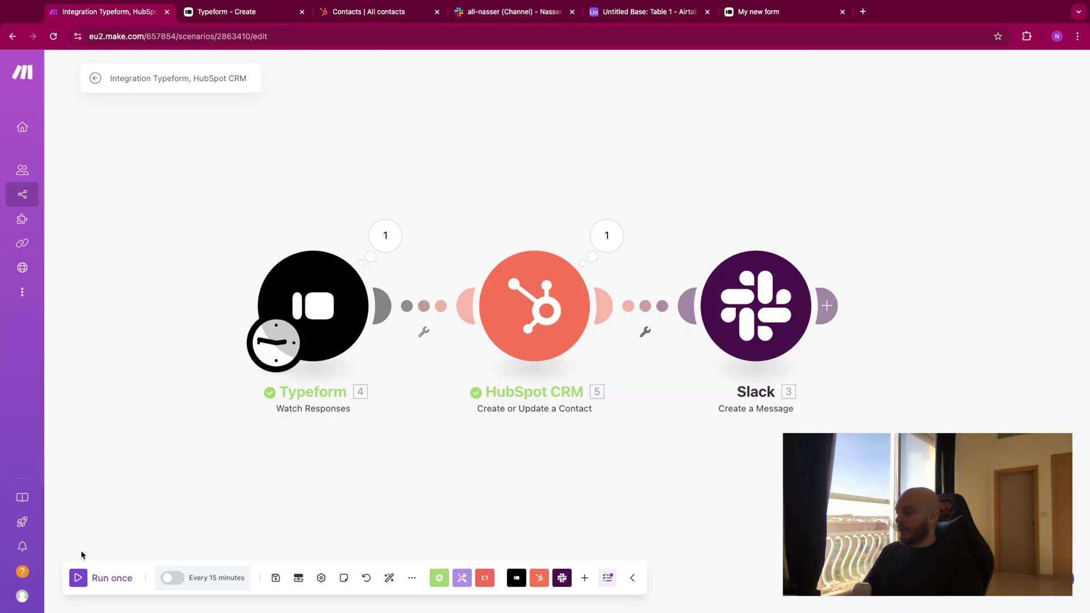
left_click(78, 577)
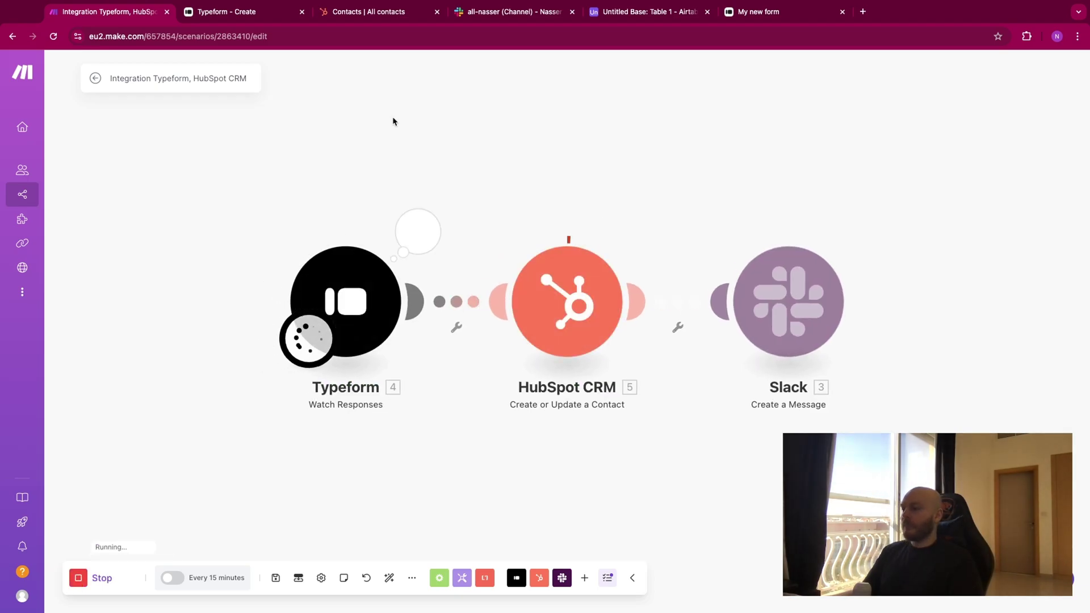
Check the message channel in Slack and choose Table 1 as the target table of the scenario's Airtable module.
left_click(514, 12)
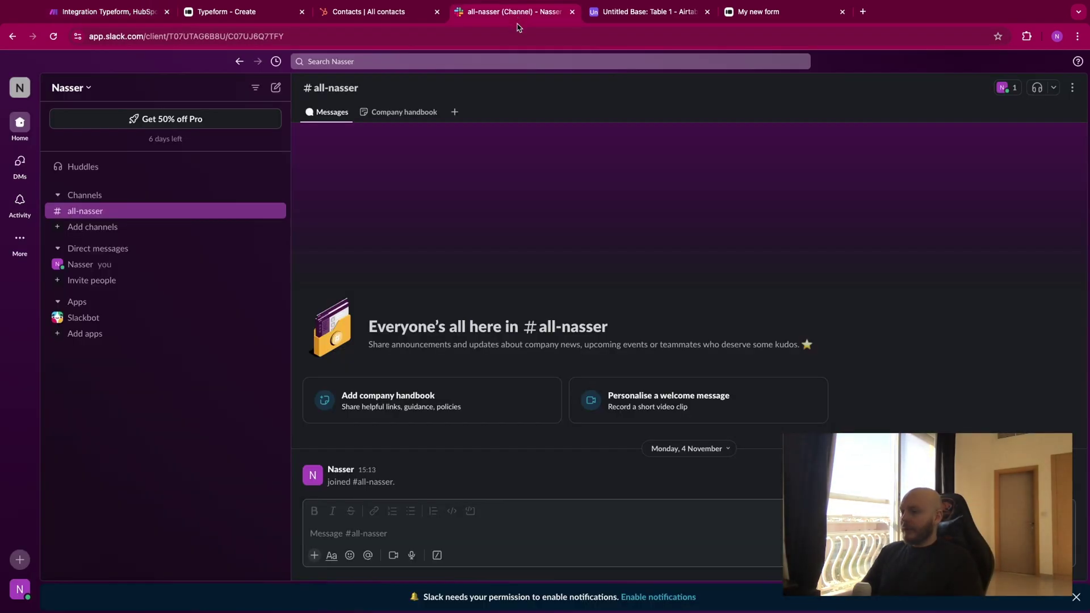
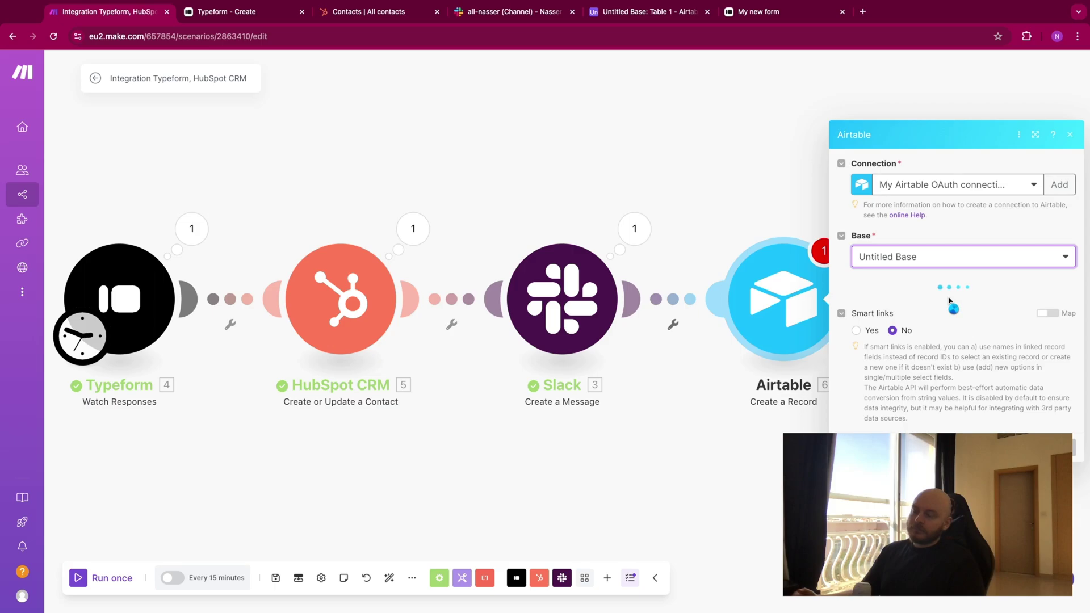
left_click(942, 304)
left_click(919, 322)
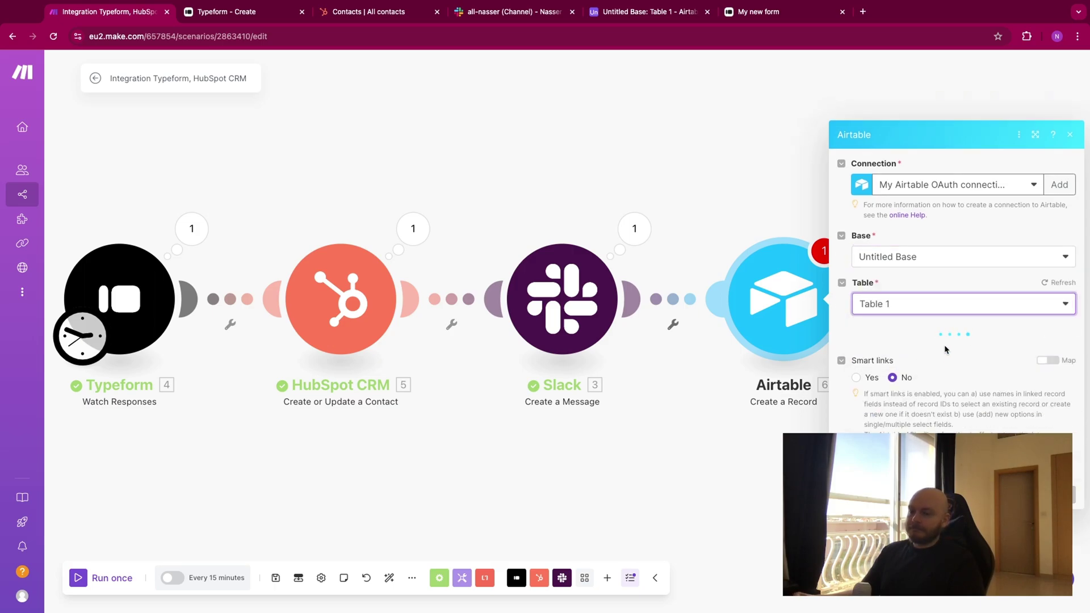
Map the Airtable record's Email, First Name, Last Name, Revenue and Calendly fields to the matching Typeform answers and save the module.
left_click(929, 354)
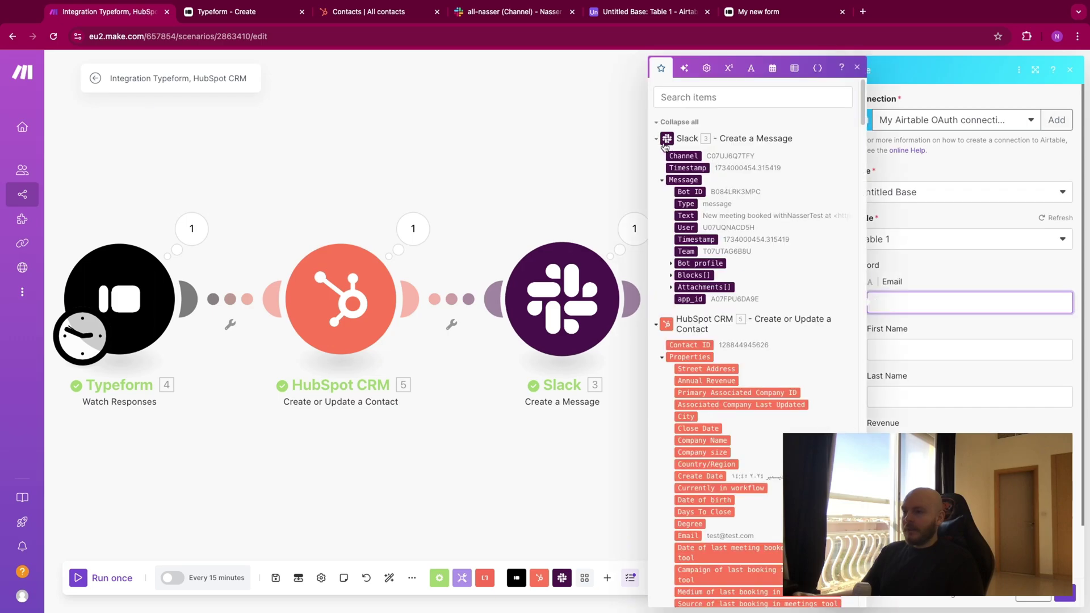
left_click(664, 142)
scroll(743, 239, "down", 6)
scroll(748, 229, "up", 10)
left_click(656, 160)
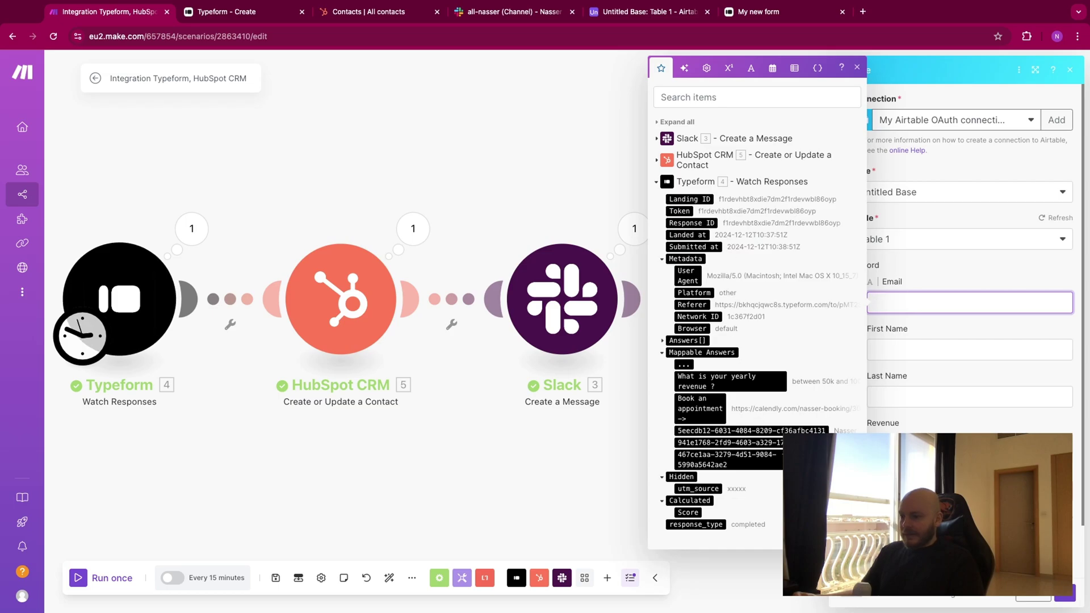
left_click(727, 459)
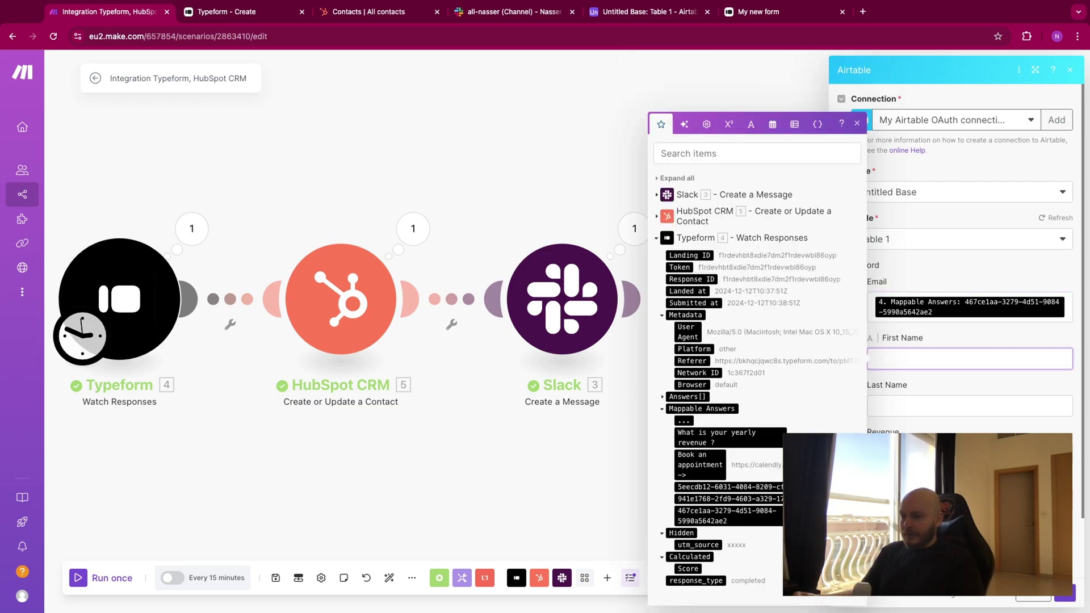
left_click(726, 486)
left_click(726, 498)
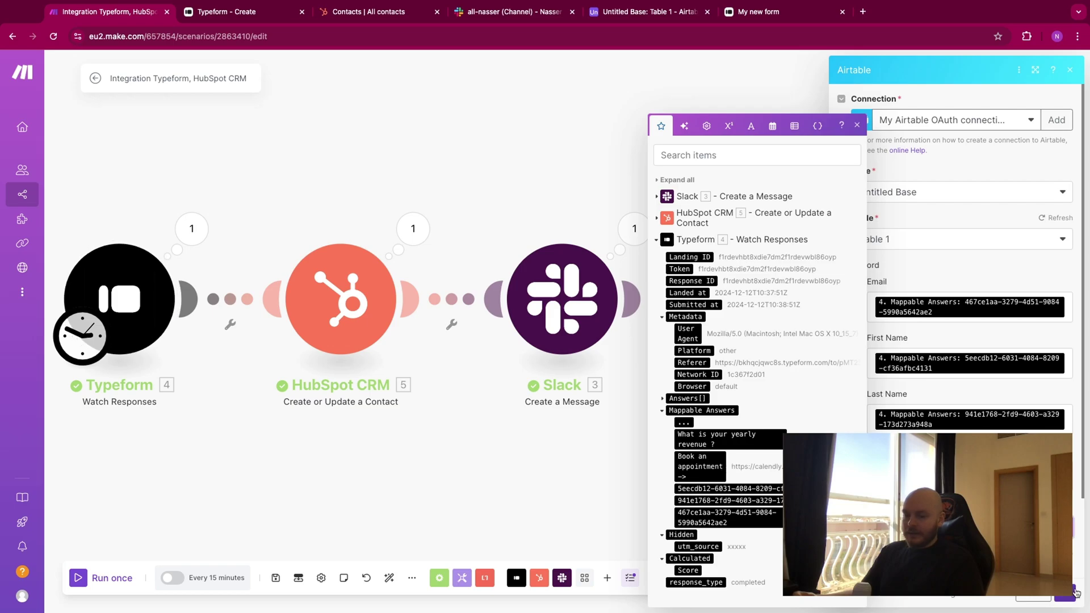
left_click(454, 136)
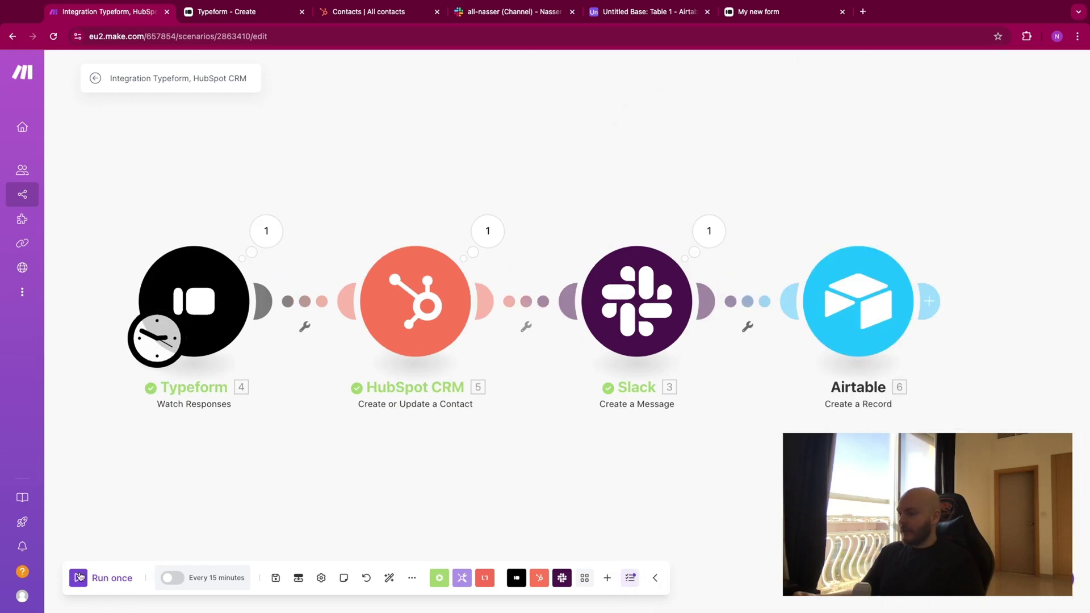
Run the scenario once, switch to the Airtable base and reload Table 1.
left_click(77, 578)
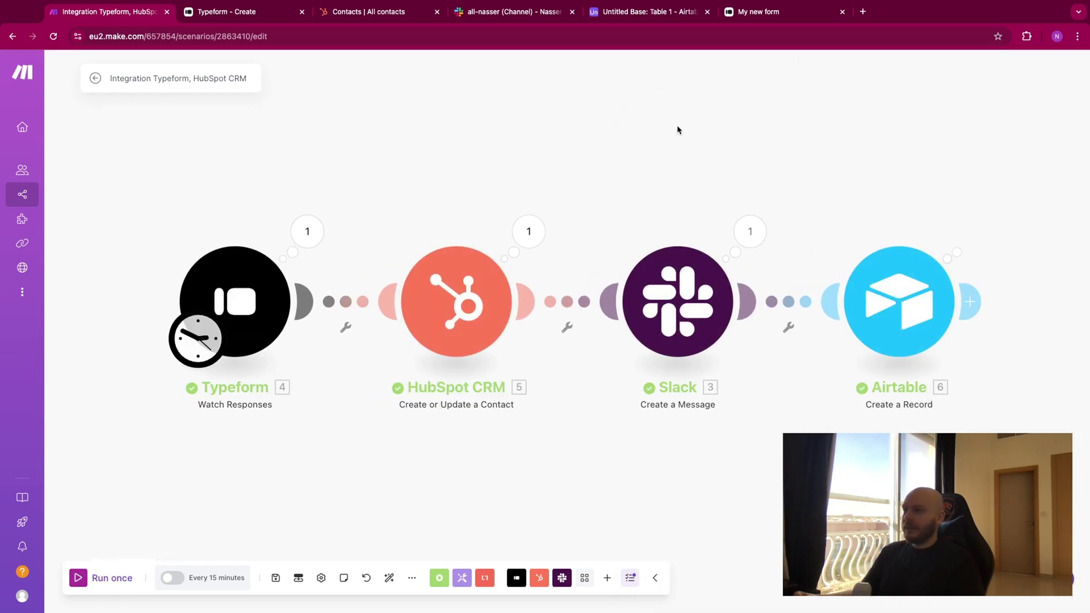
left_click(652, 13)
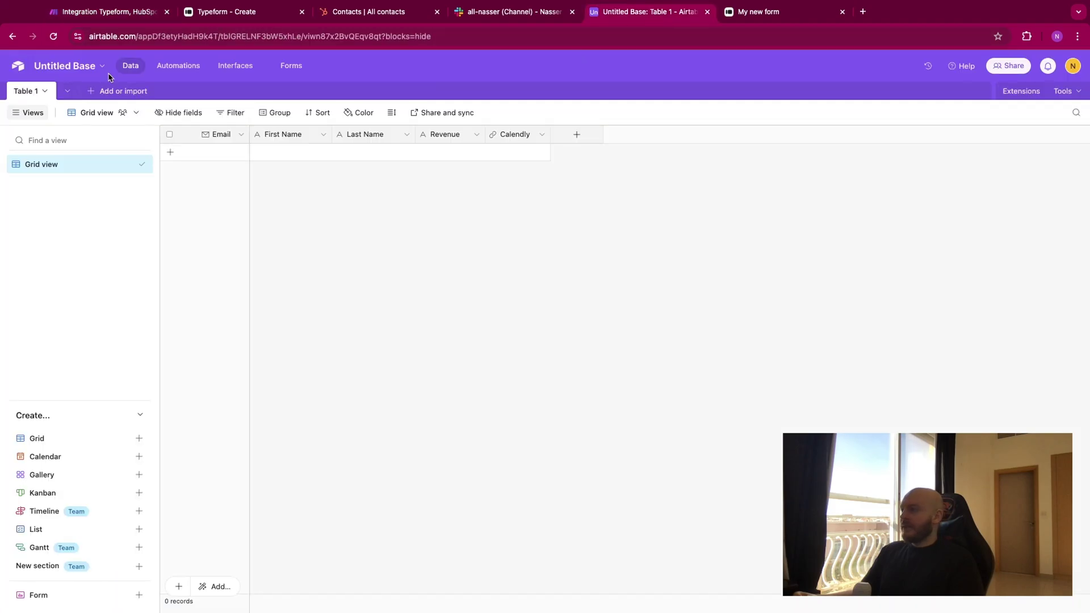
left_click(54, 38)
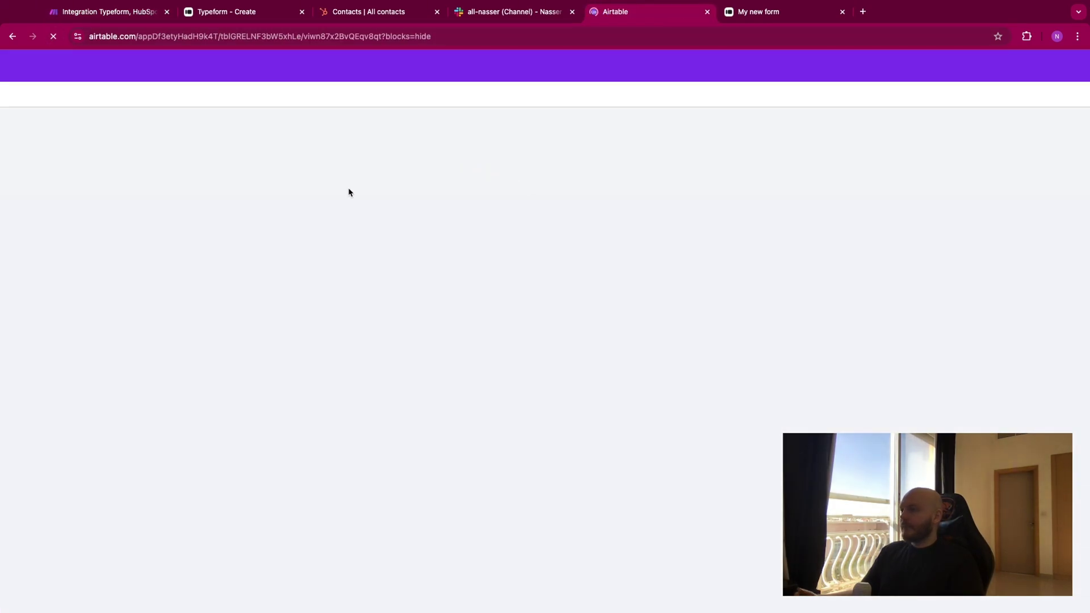
Widen the Email, First Name, Revenue and Calendly columns of the Airtable grid.
left_click_drag(249, 134, 321, 143)
left_click_drag(403, 137, 413, 139)
left_click_drag(567, 134, 612, 135)
left_click_drag(679, 134, 706, 135)
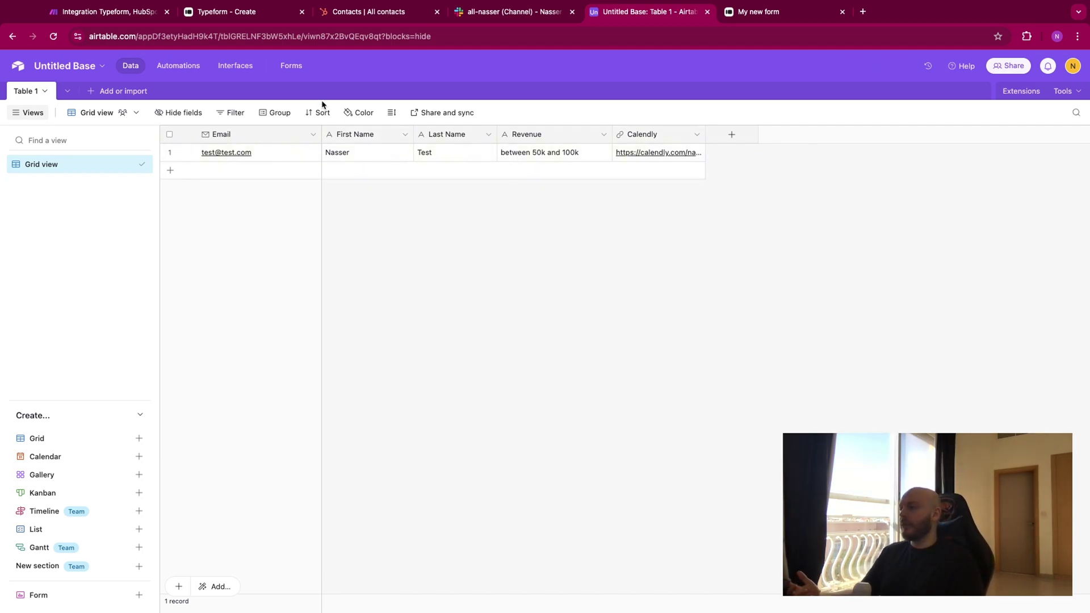
Return to the Make scenario and add a Flow Control Router with three routes after the Airtable module.
left_click(110, 20)
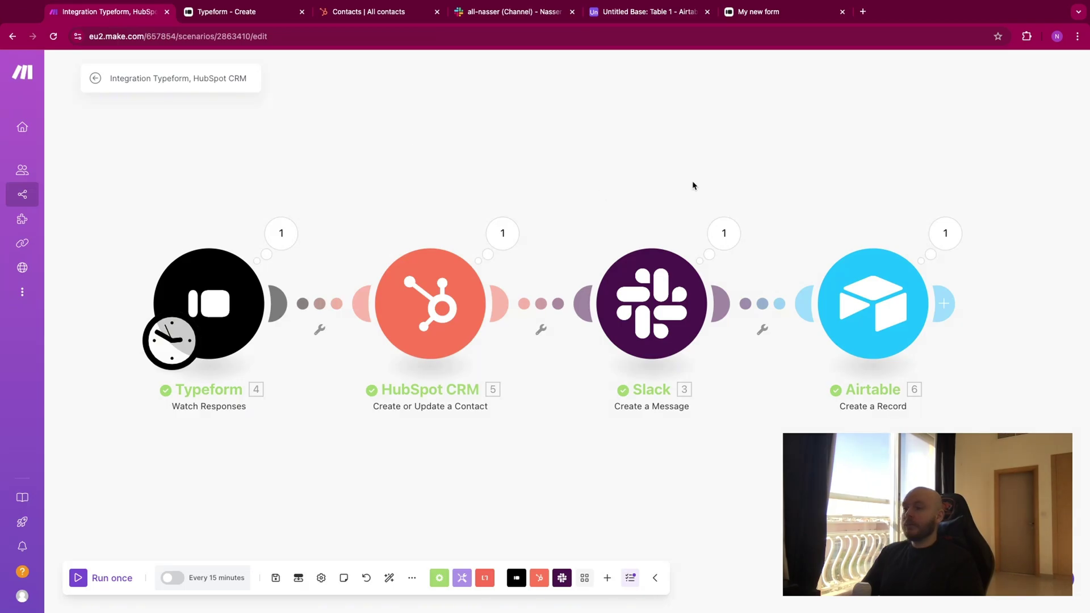
left_click(965, 287)
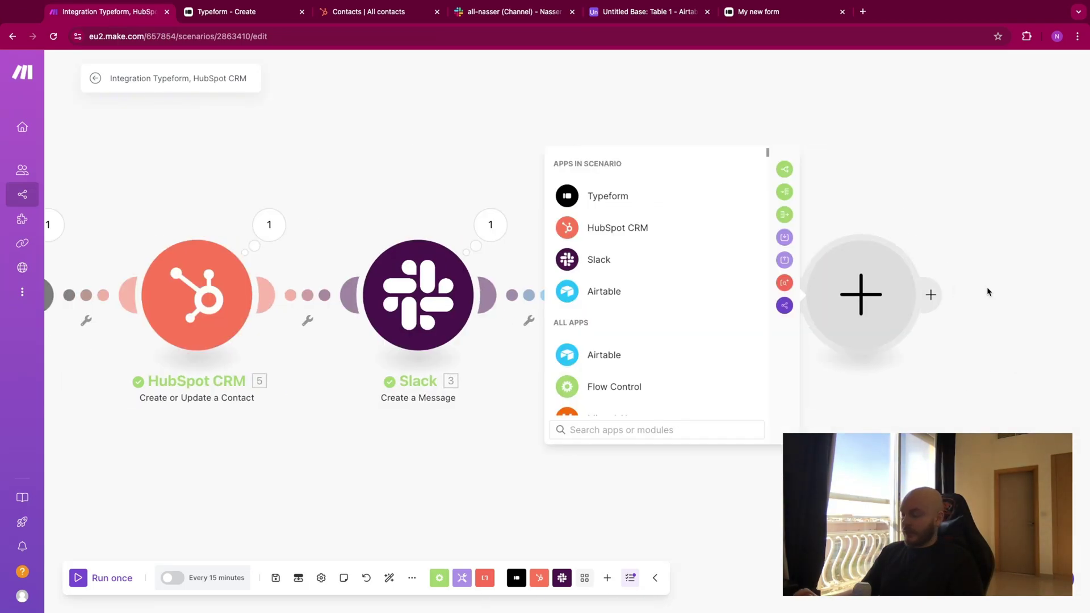
type("router")
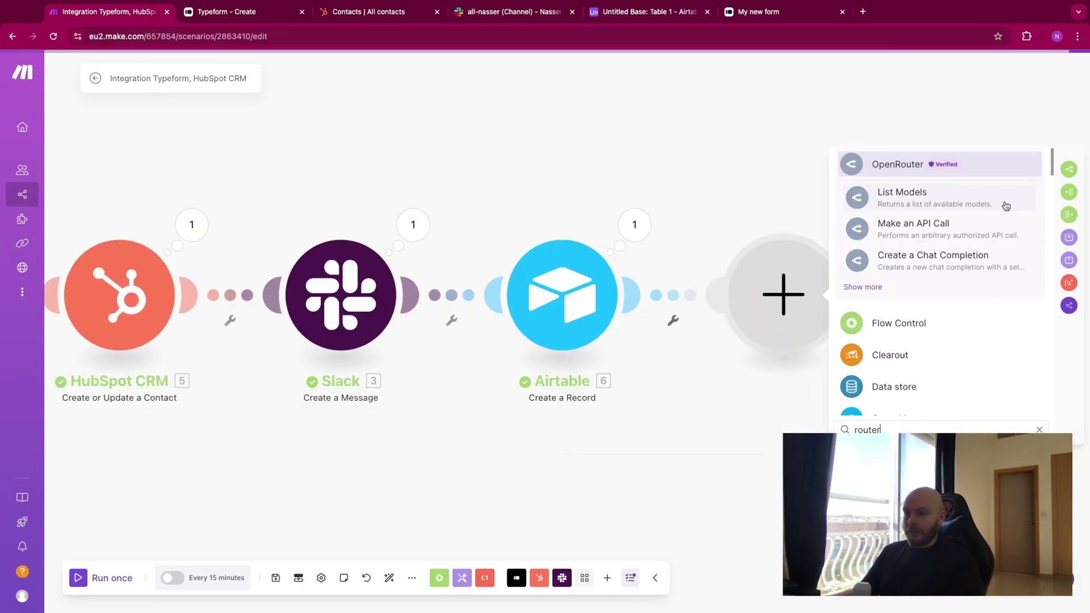
left_click(925, 322)
left_click(886, 398)
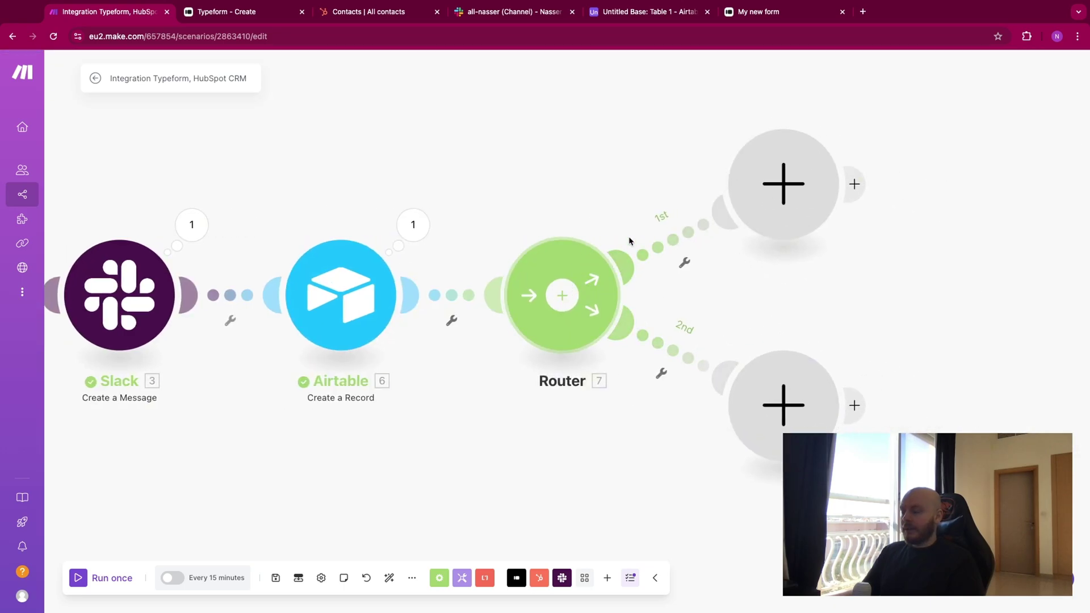
left_click(568, 290)
scroll(762, 181, "down", 2)
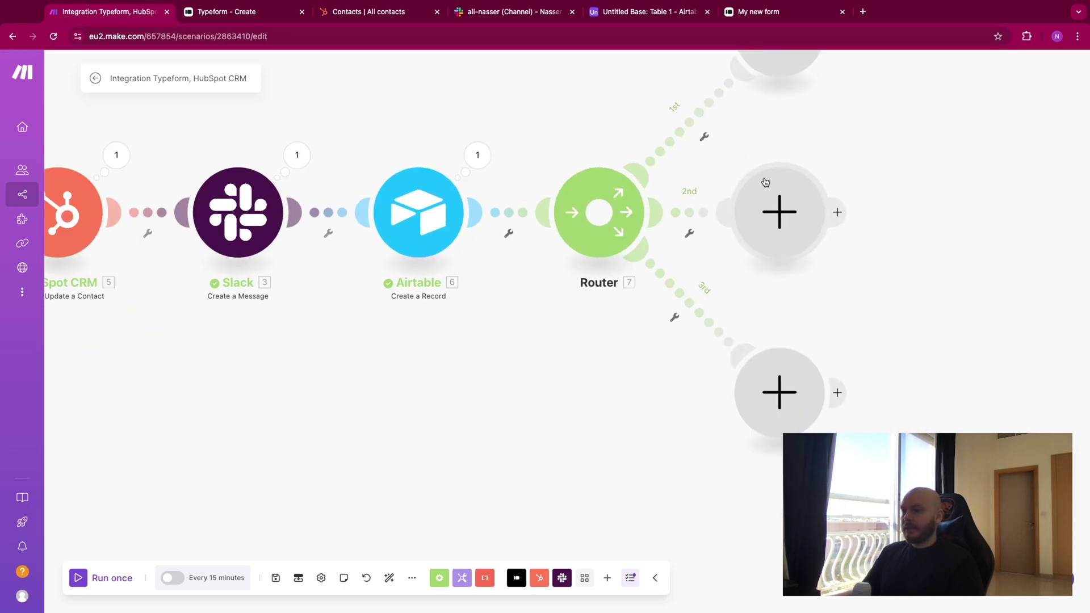
Set up a filter on the Router's first route and label it "Less than 50k".
left_click(702, 242)
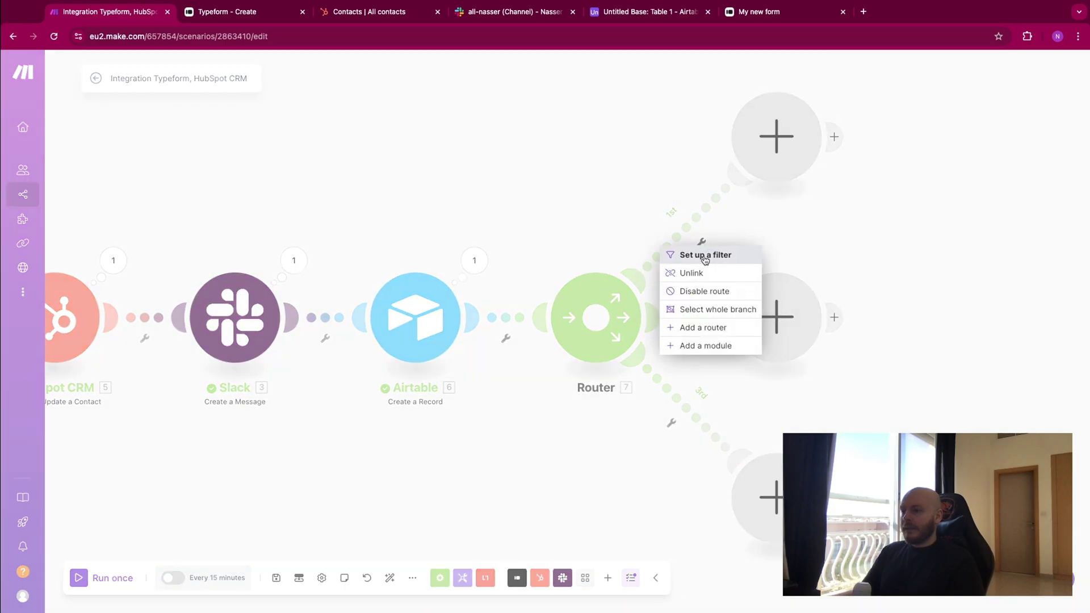
left_click(705, 254)
left_click(761, 149)
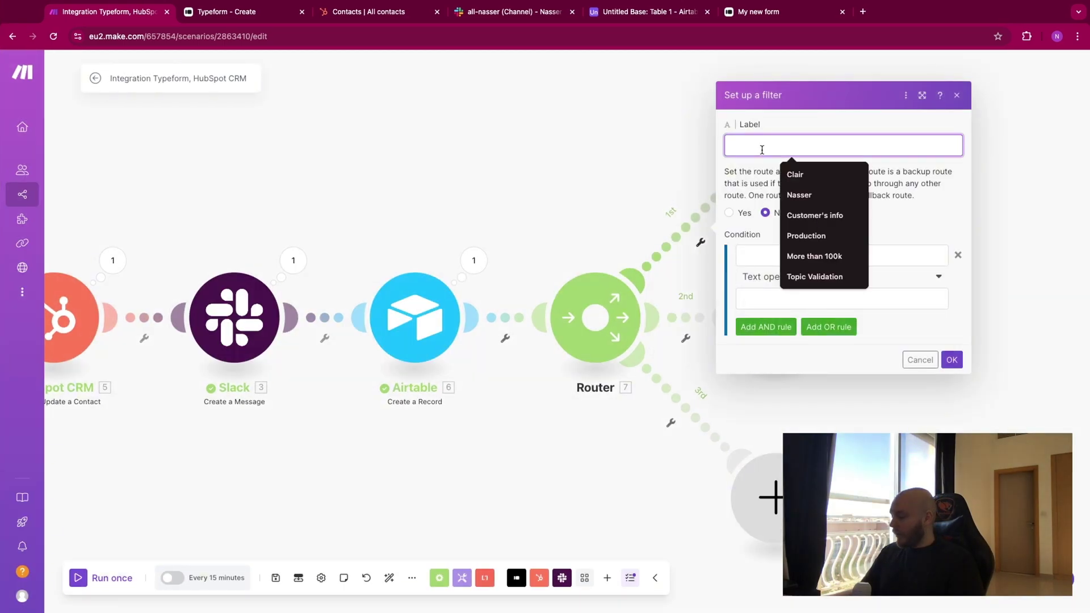
type("Less")
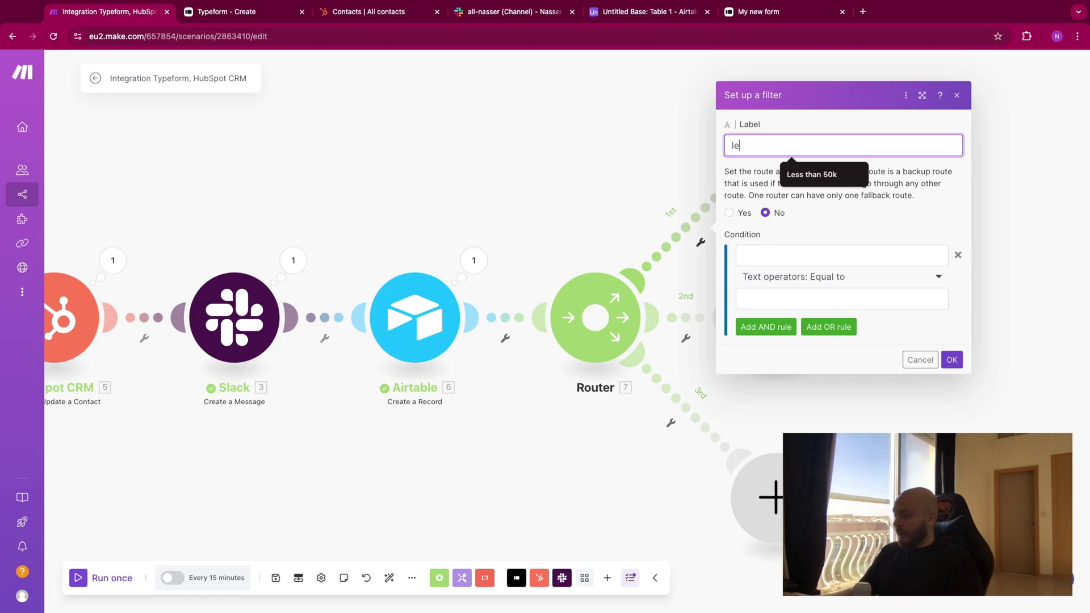
left_click(818, 172)
Set the first route's condition to Typeform's "What is your yearly revenue ?" answer equal to "less than 50k" and save the filter.
left_click(812, 256)
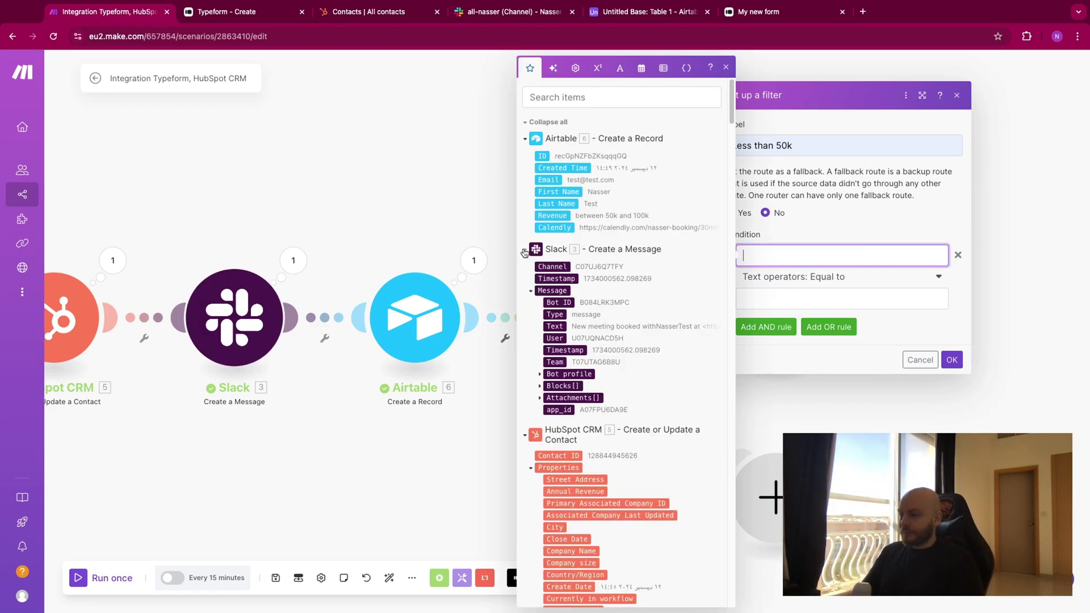
left_click(612, 255)
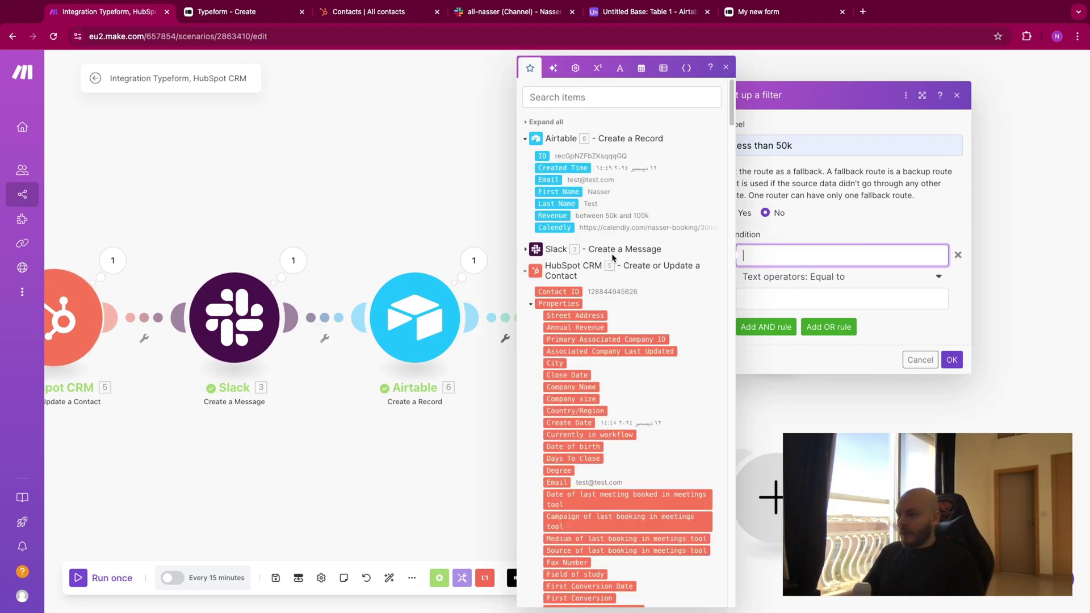
left_click(552, 216)
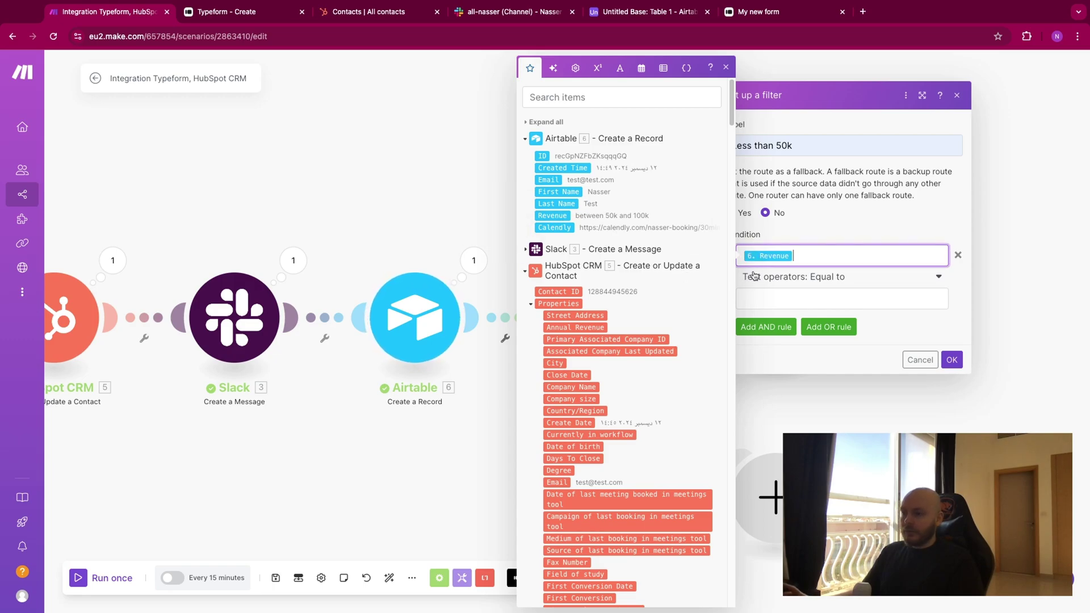
key("BackSpace")
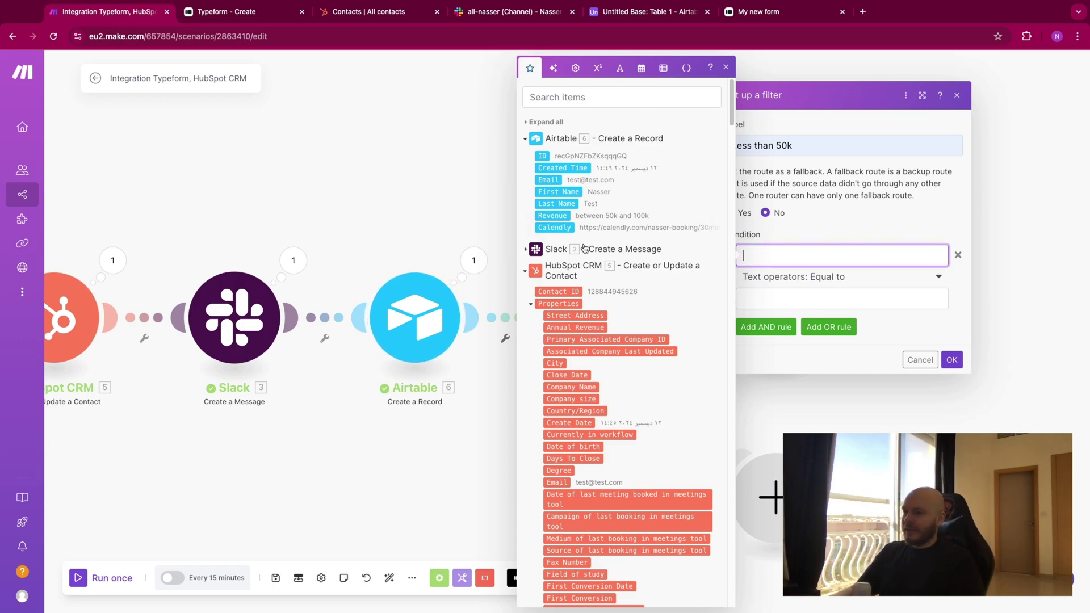
left_click(525, 138)
left_click(526, 178)
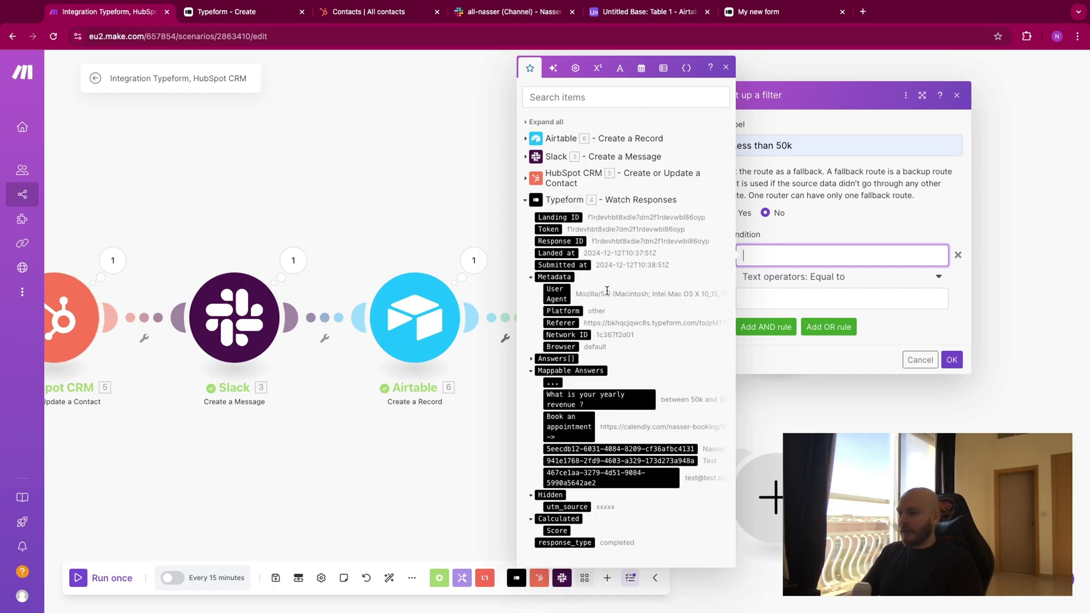
left_click(615, 404)
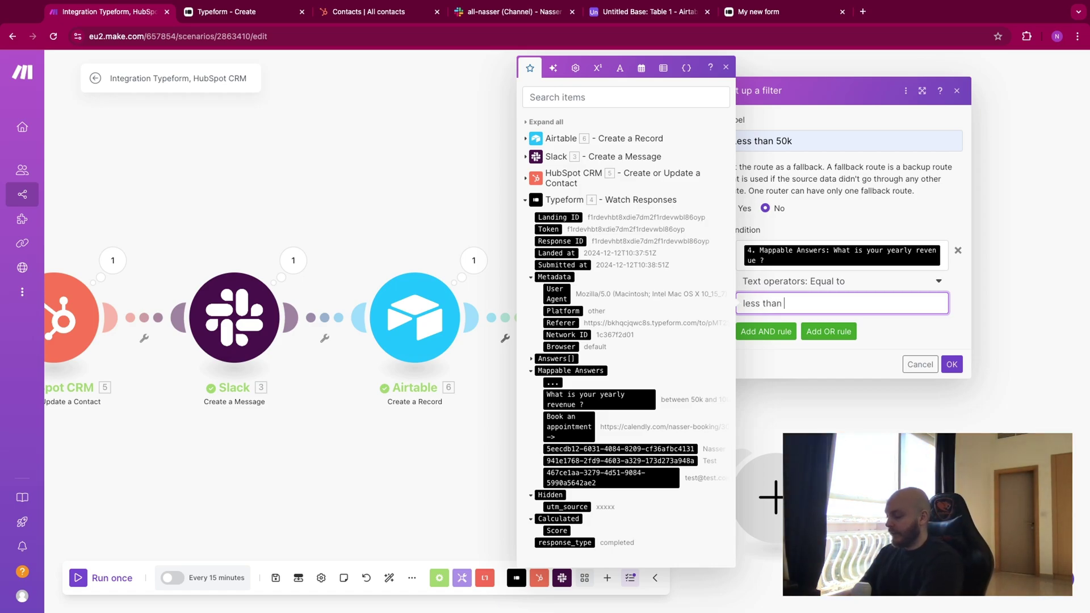
type("k")
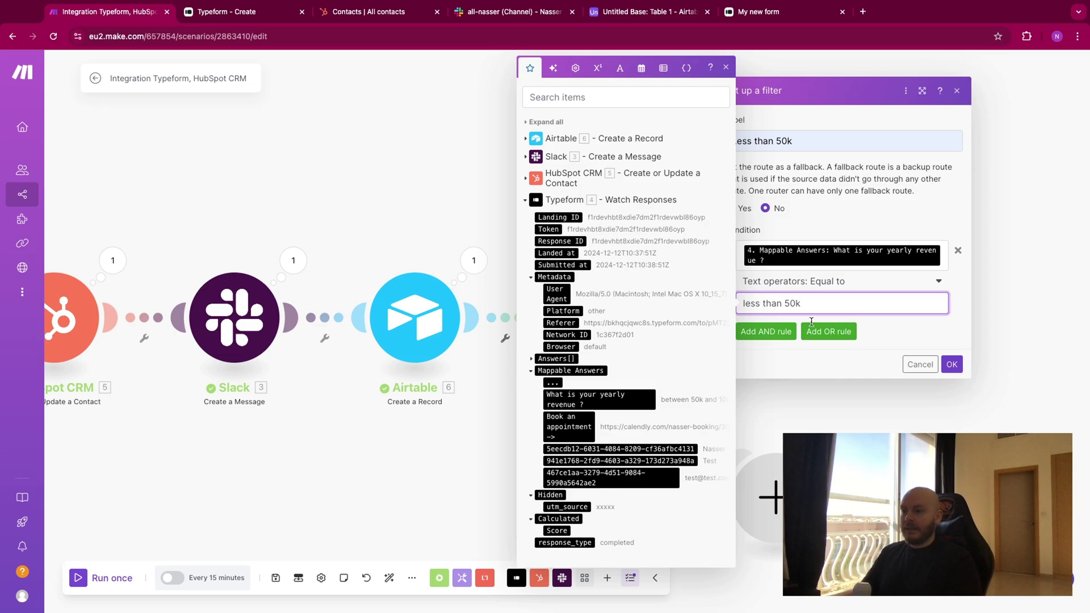
left_click(952, 364)
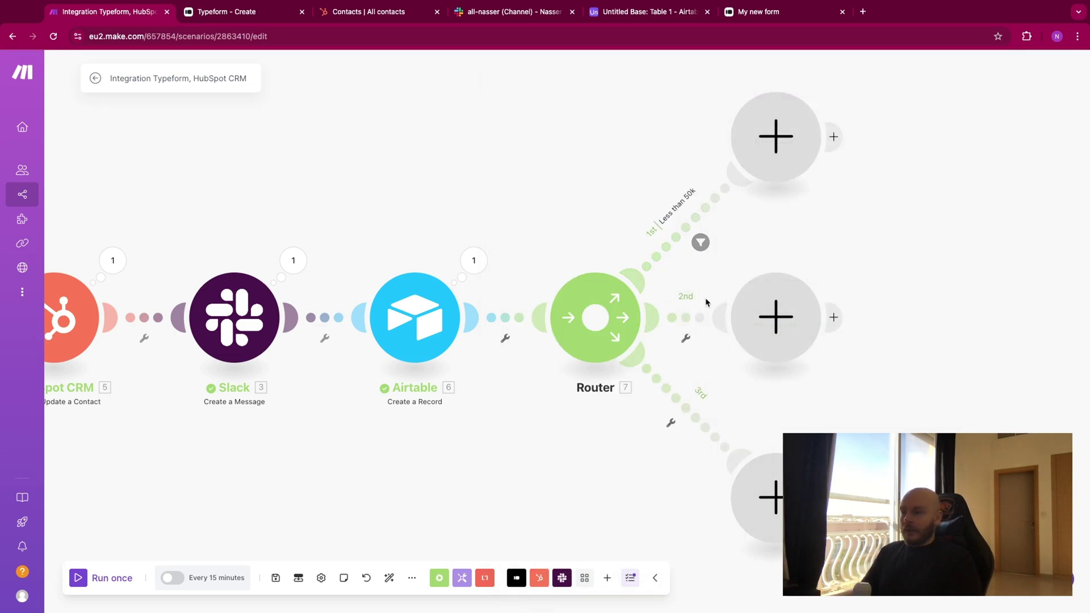
Set up a filter on the Router's second route and label it "Between 50k and 100k".
left_click(686, 338)
left_click(696, 350)
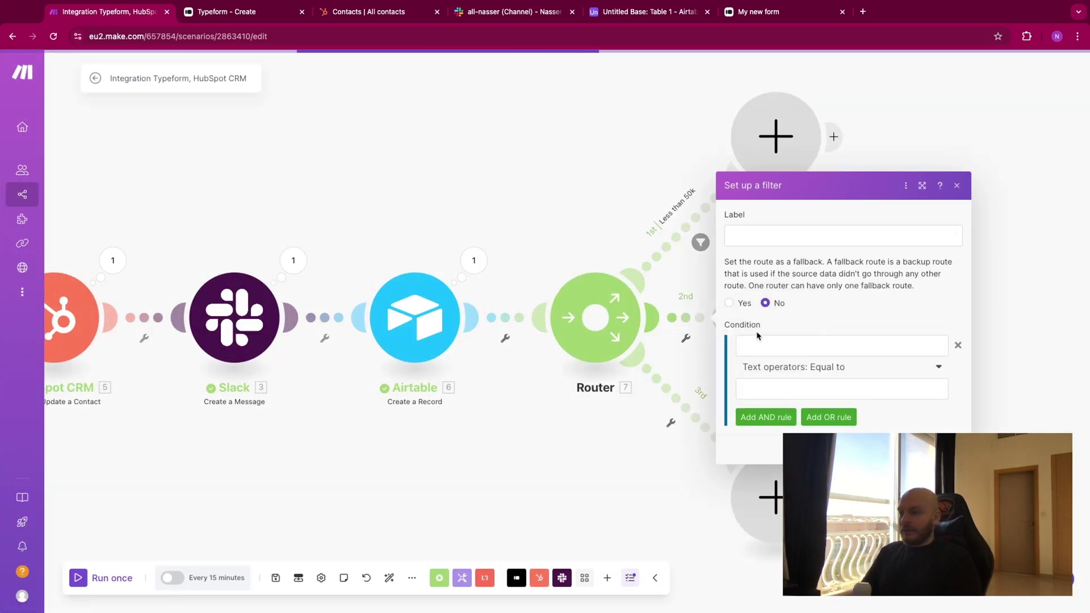
left_click(781, 255)
Set the second route's condition to Typeform's yearly revenue answer equal to "between 50k and 100k" and save the filter.
left_click(788, 348)
scroll(635, 324, "down", 15)
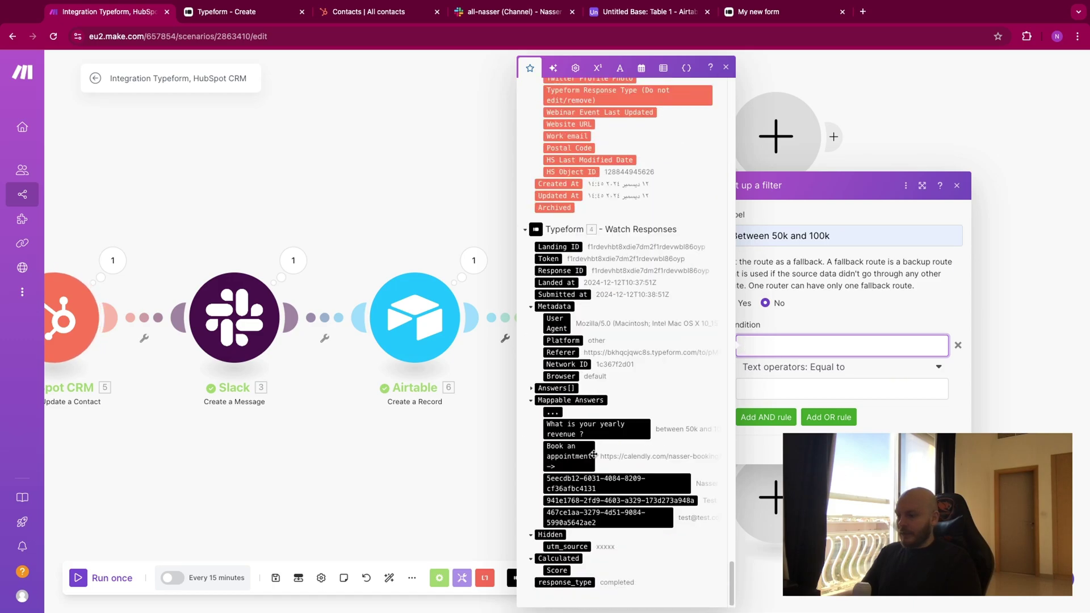
left_click(591, 427)
left_click(876, 391)
type("betw")
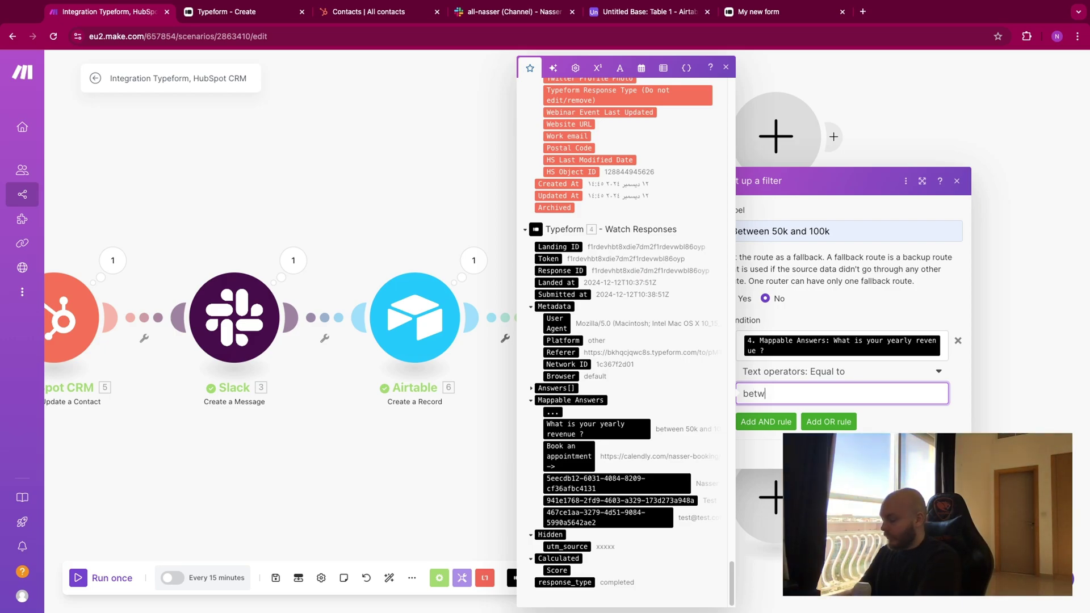
type("een 50k ")
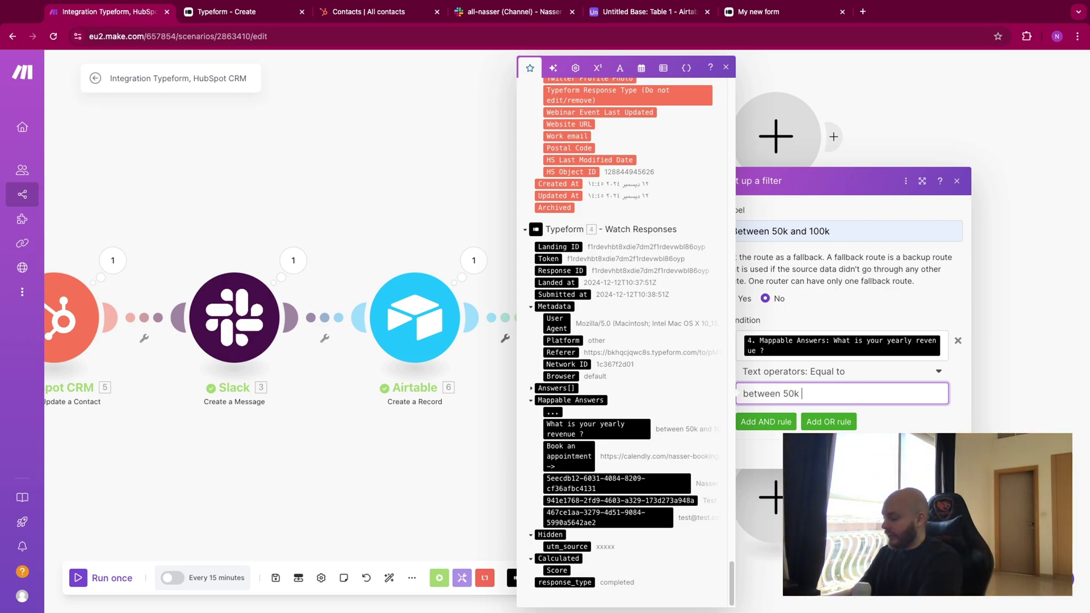
type("and 100k")
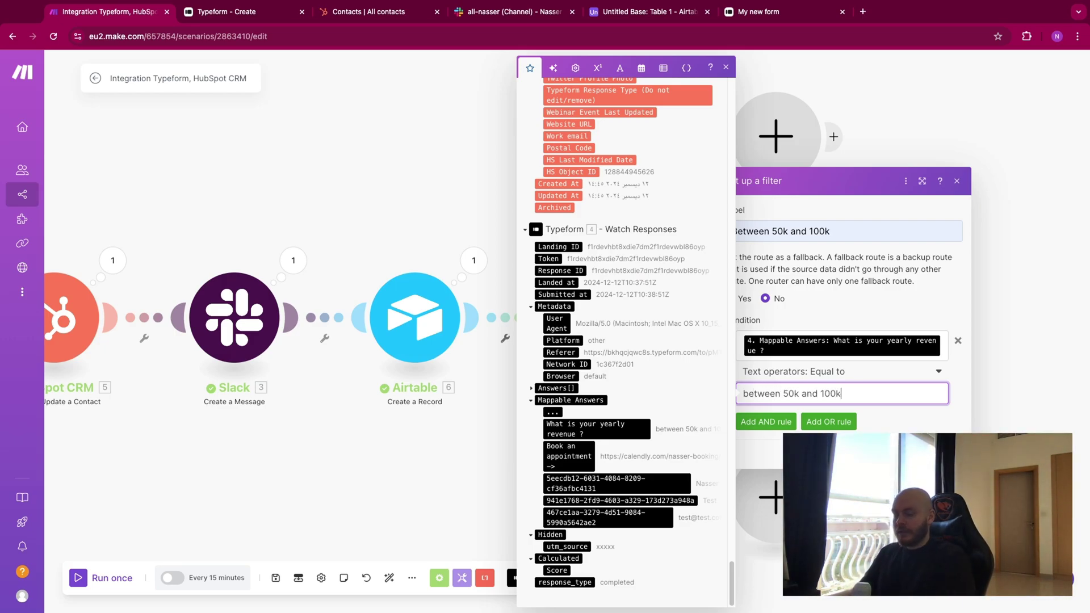
key("Return")
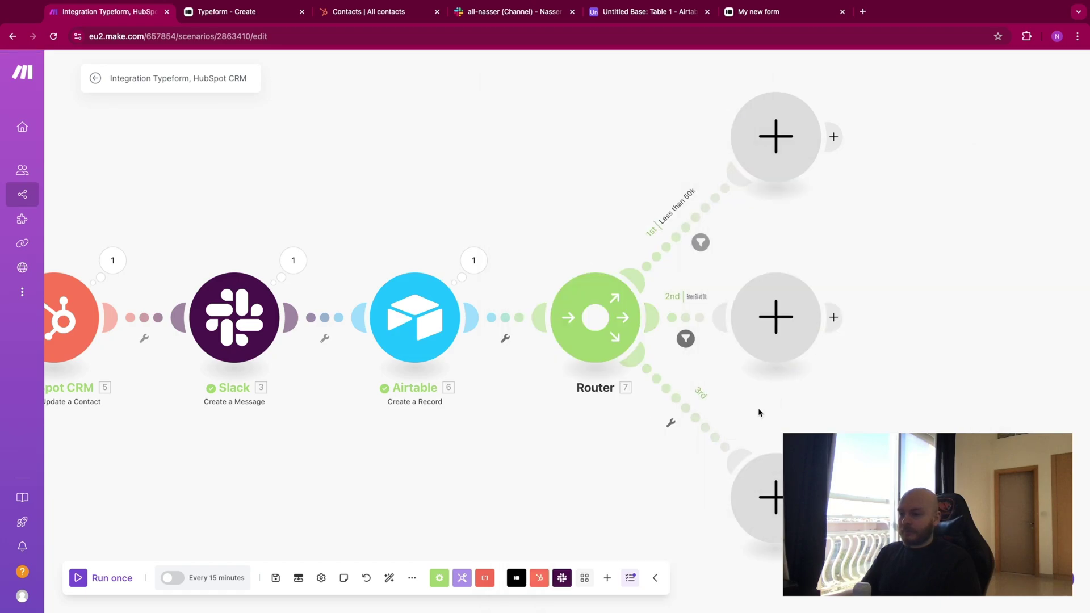
Set up a filter on the Router's third route and label it "More than 100k".
left_click(672, 420)
left_click(672, 435)
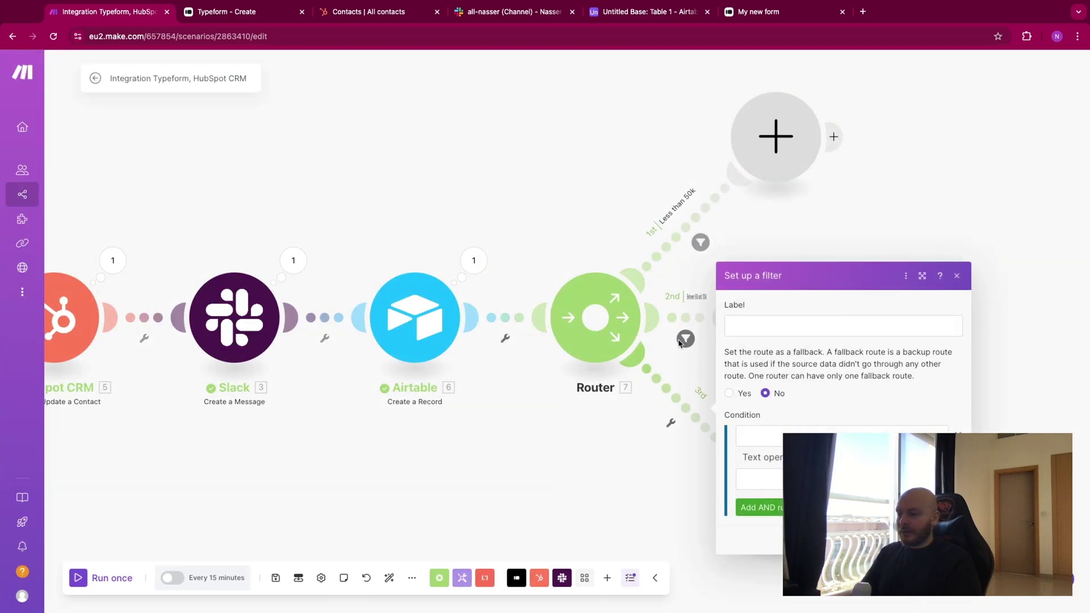
left_click(741, 325)
type("More than 100k")
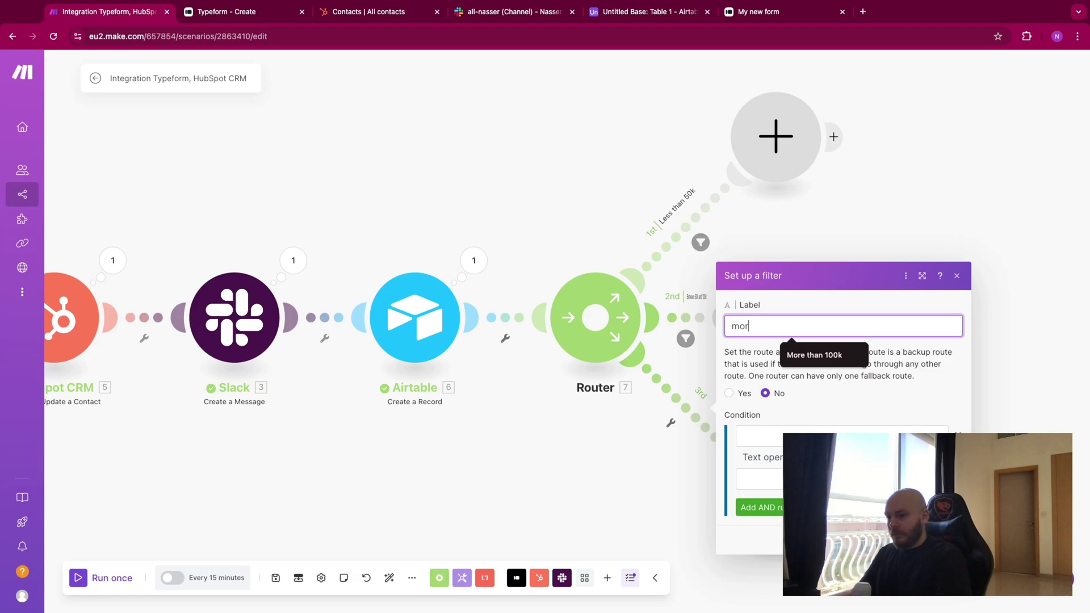
Set the third route's condition to Typeform's "What is your yearly revenue ?" answer equal to "more than 100k" and save the filter.
left_click(790, 435)
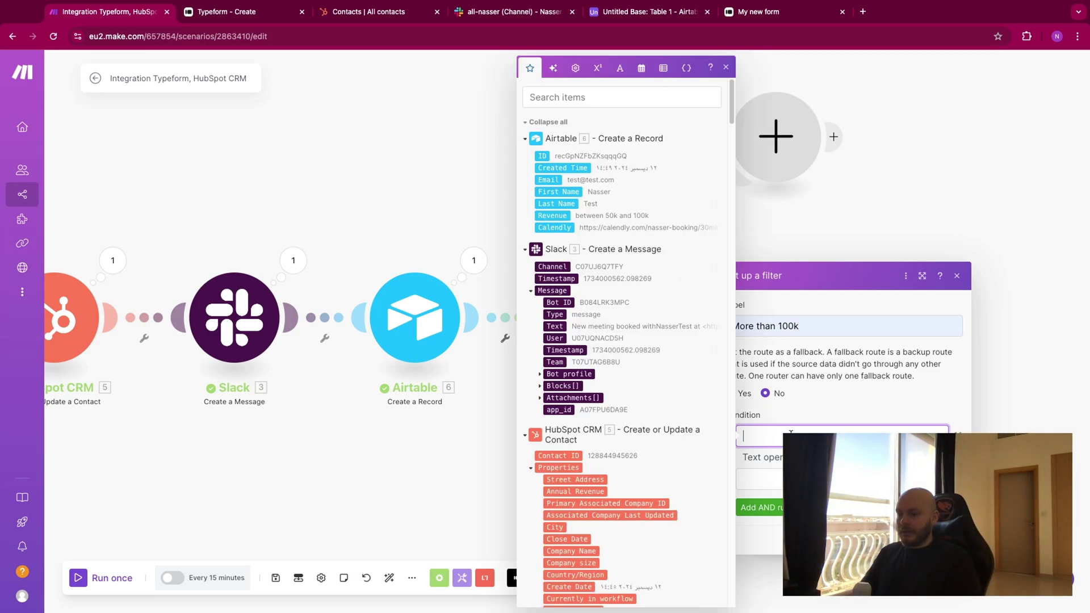
scroll(671, 396, "down", 20)
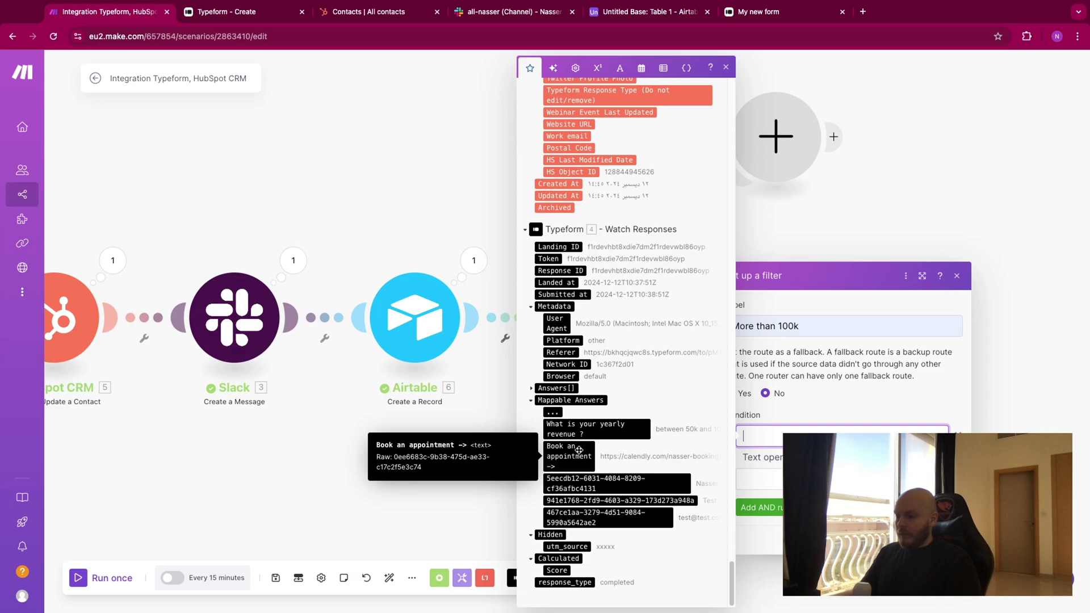
left_click(596, 428)
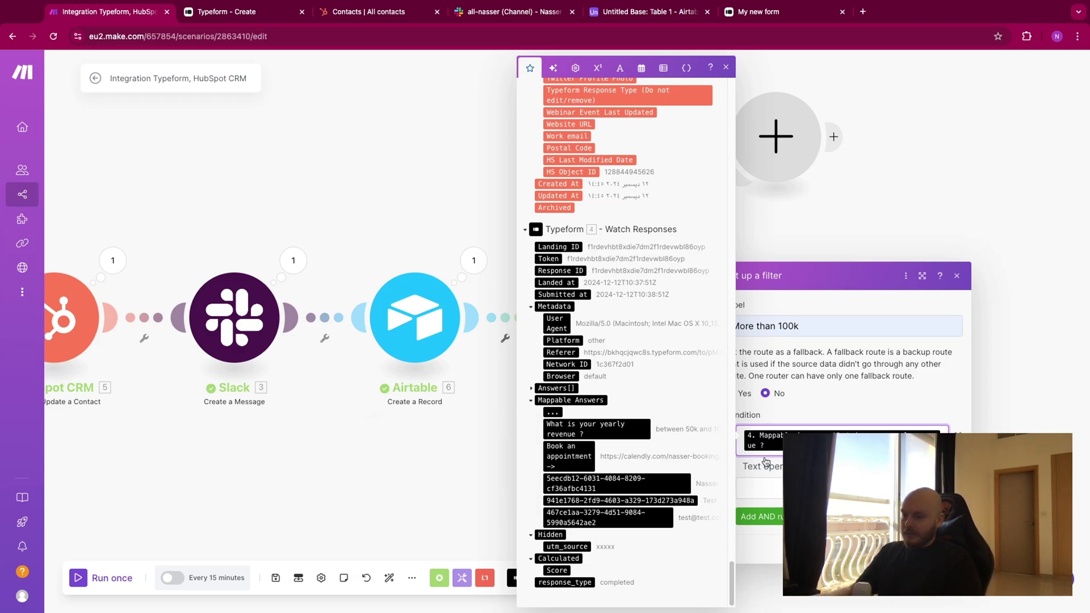
left_click(743, 488)
type("more than")
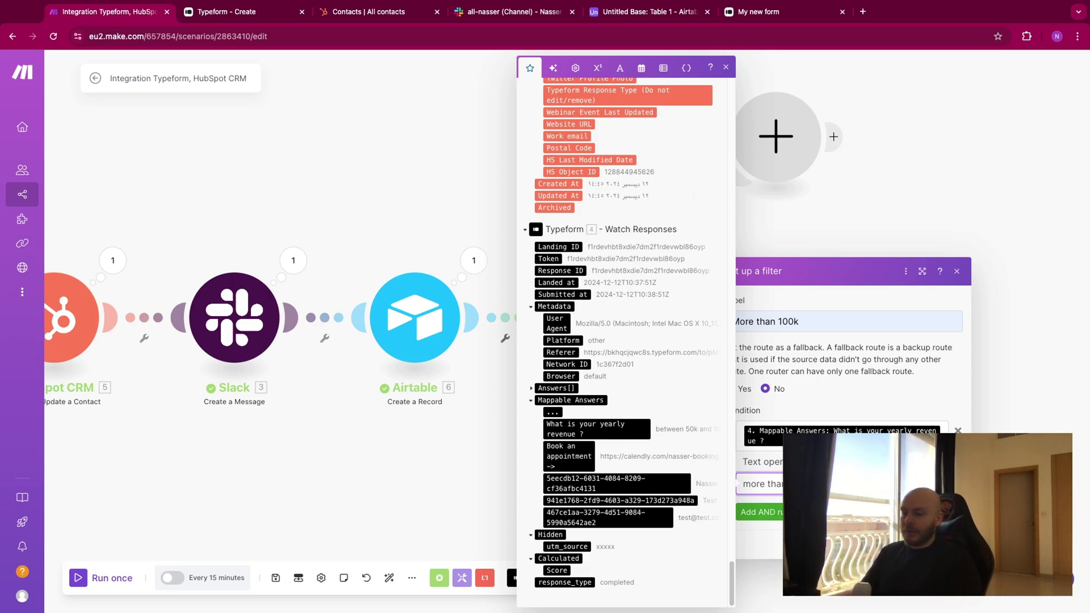
left_click(676, 158)
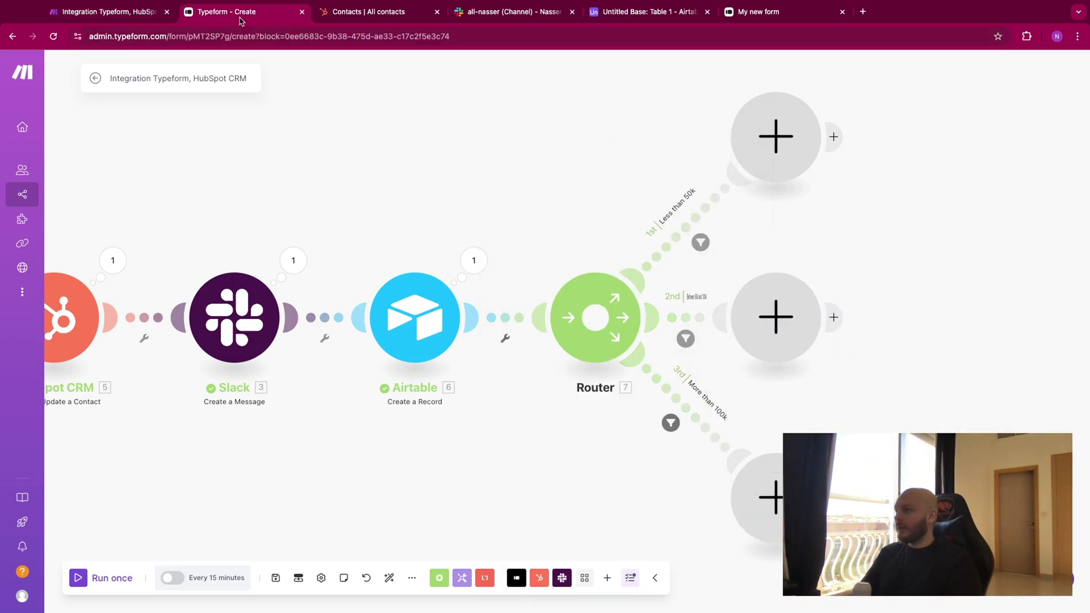
Switch to the Typeform editor to check the yearly revenue question's answer choices, and return to the Make scenario.
left_click(238, 12)
left_click(85, 132)
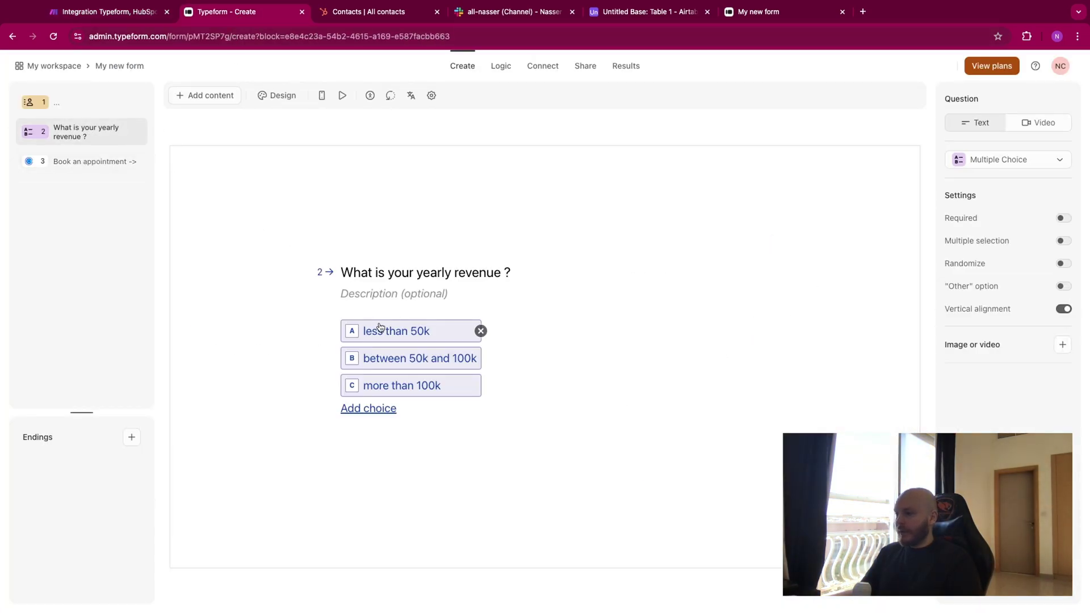
key("ctrl+shift+Tab")
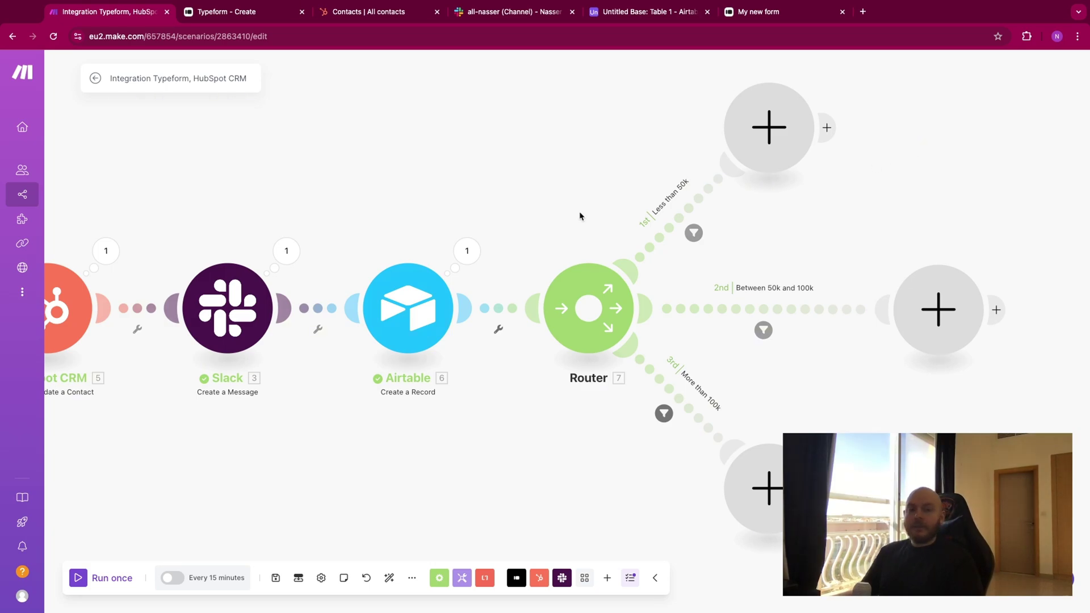
Add an Instantly "Add a Lead to a Campaign" module at the end of the "Less than 50k" route.
left_click(763, 159)
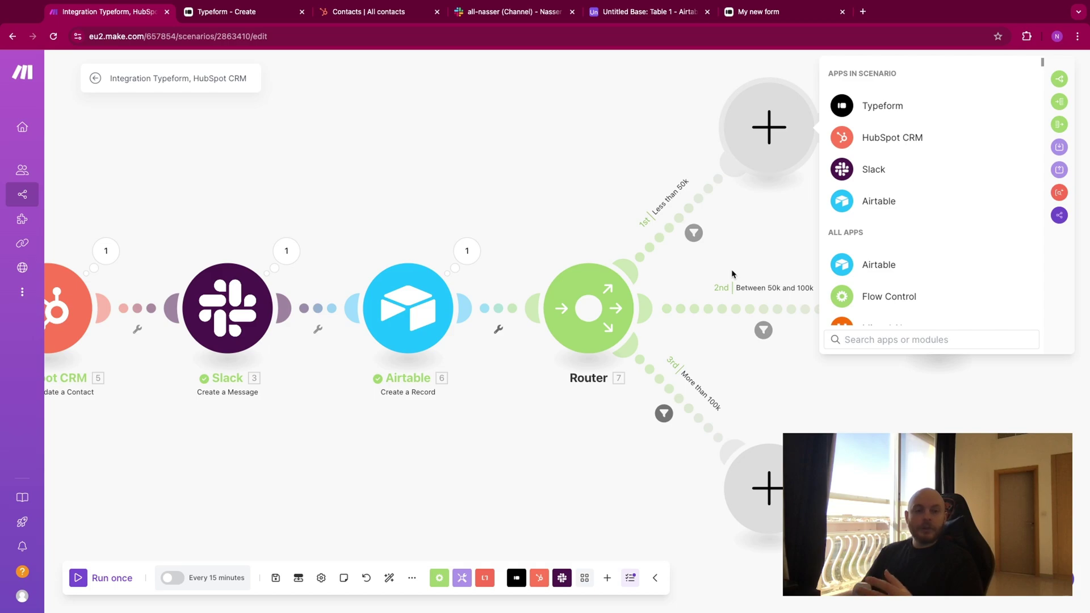
type("i")
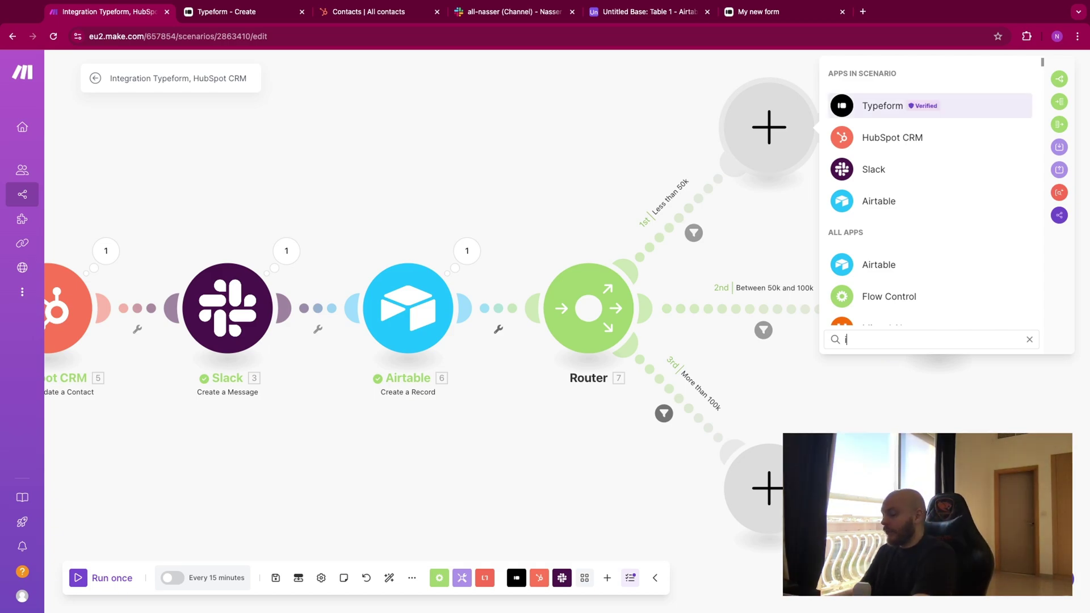
type("nstantly")
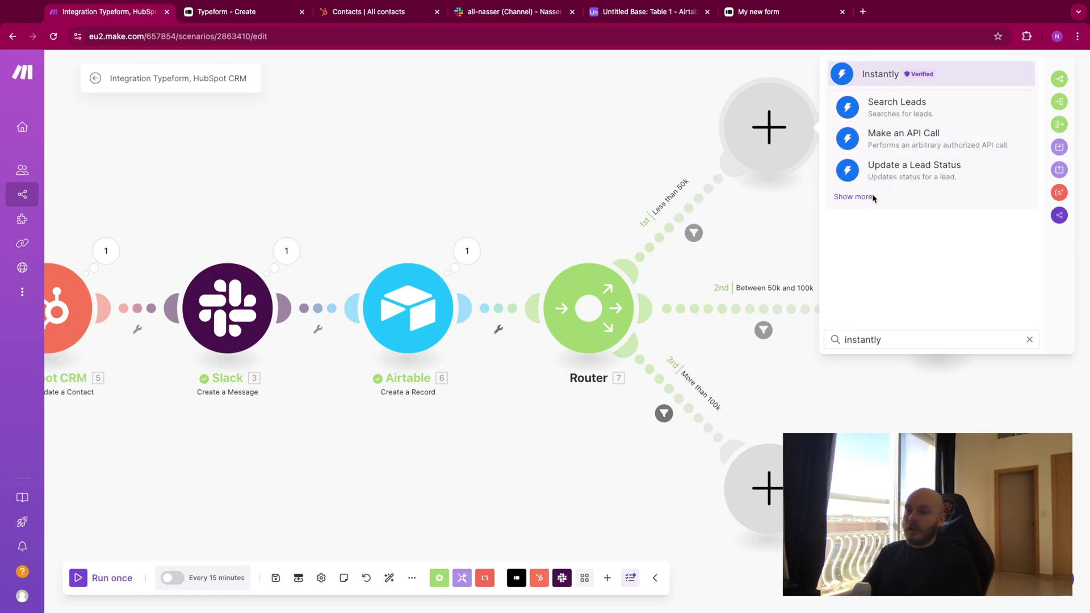
left_click(852, 197)
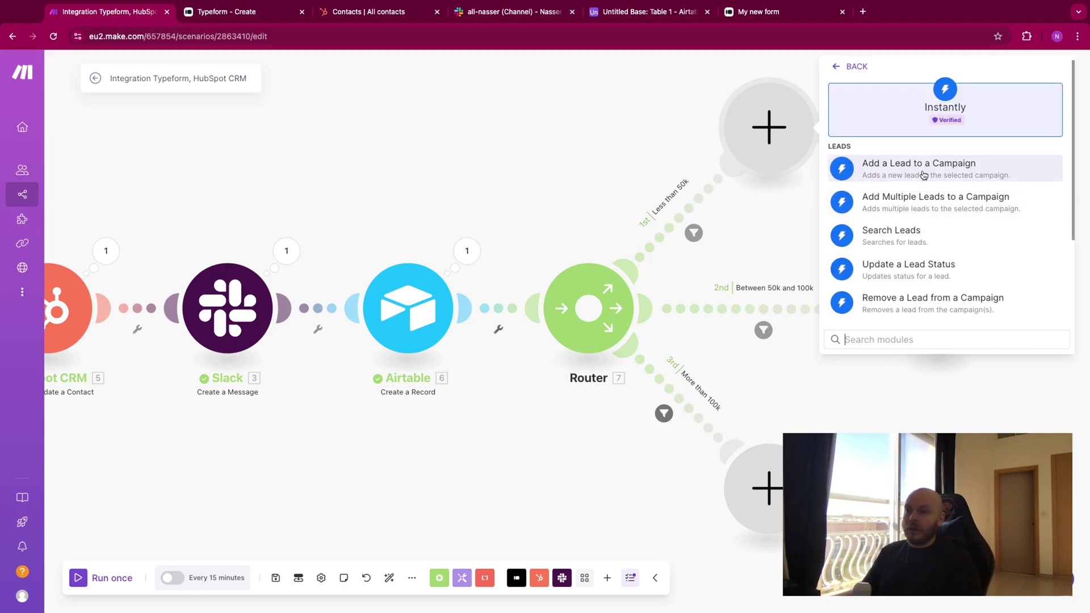
left_click(825, 175)
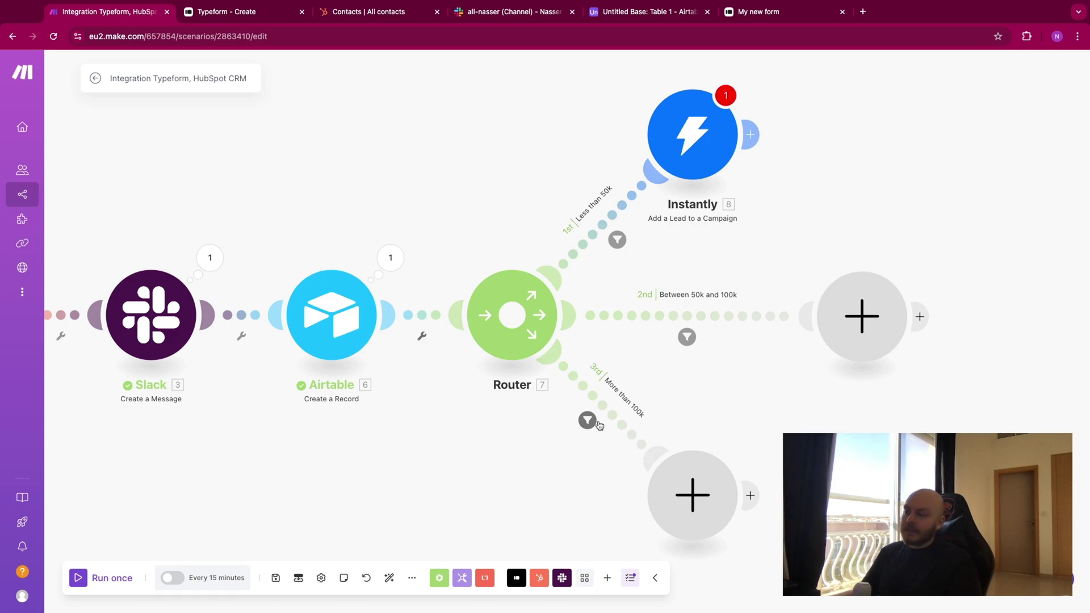
scroll(712, 163, "right", 5)
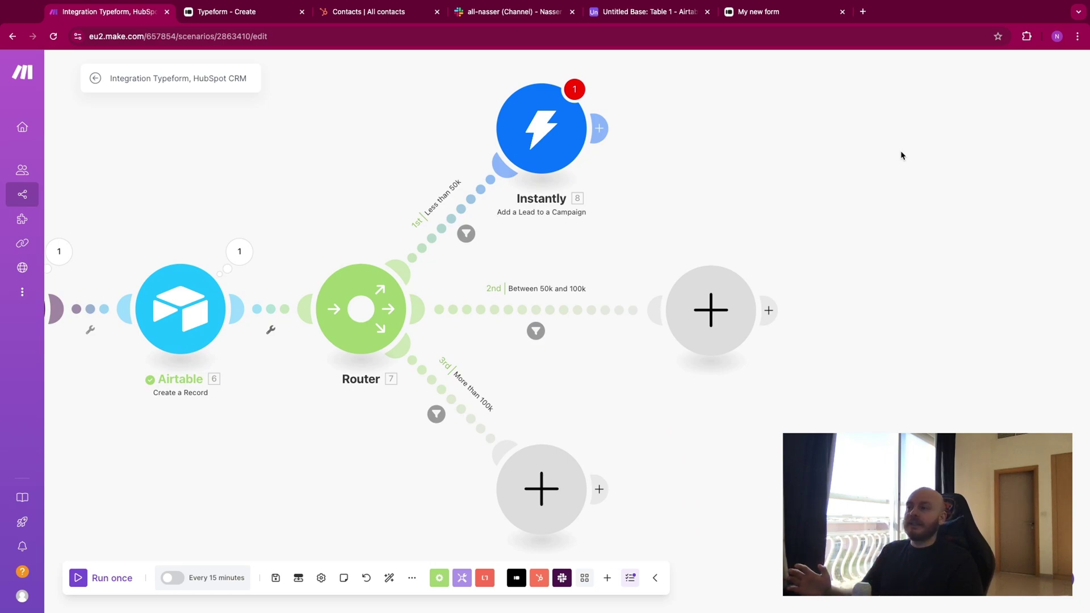
scroll(902, 155, "left", 10)
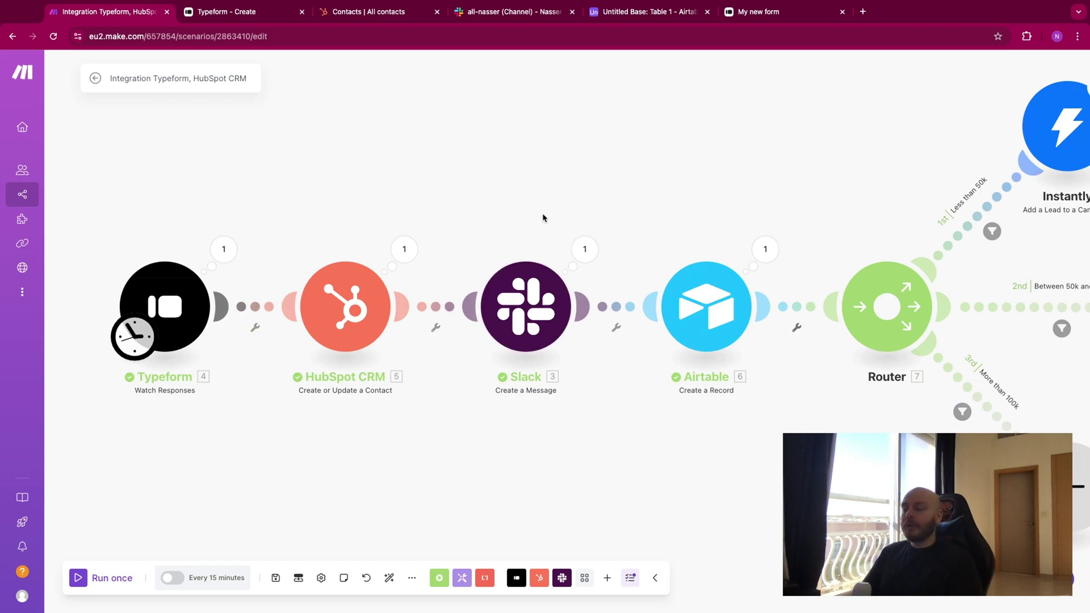
scroll(562, 222, "right", 3)
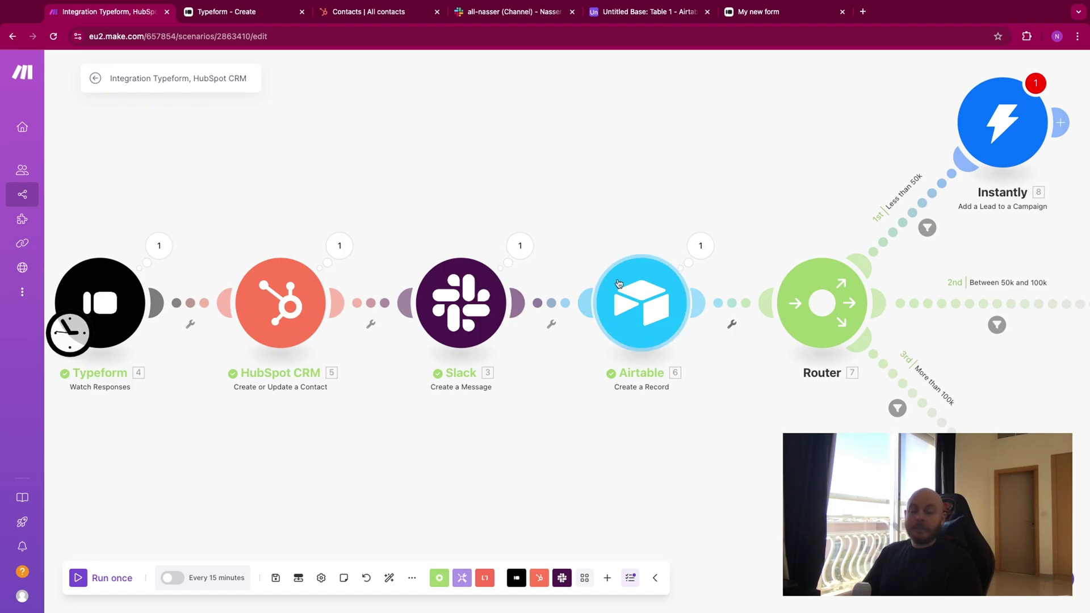
scroll(615, 187, "right", 3)
scroll(645, 153, "down", 2)
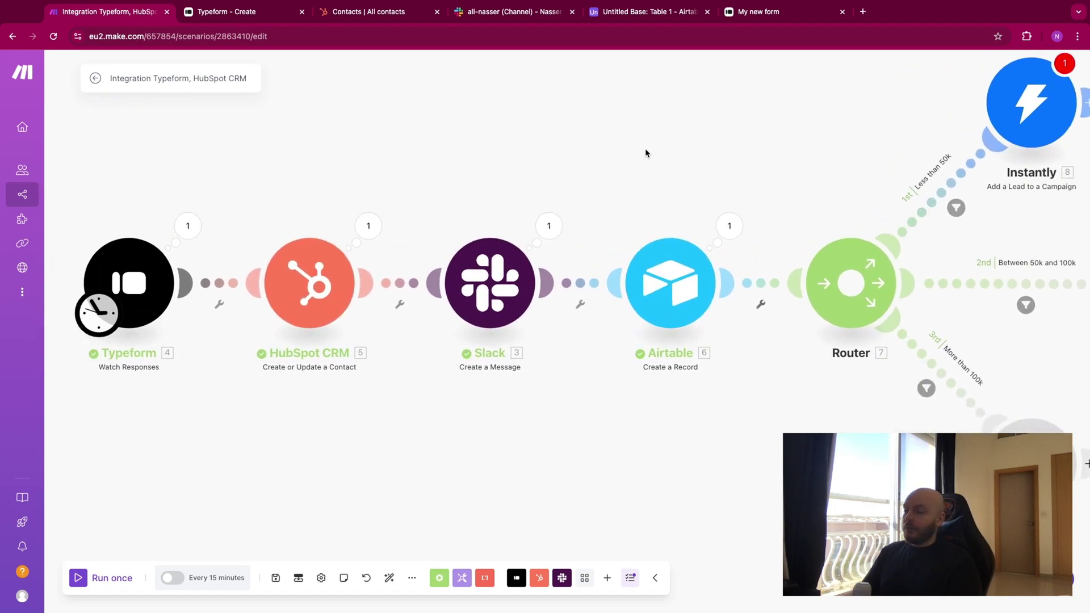
scroll(699, 139, "up", 2)
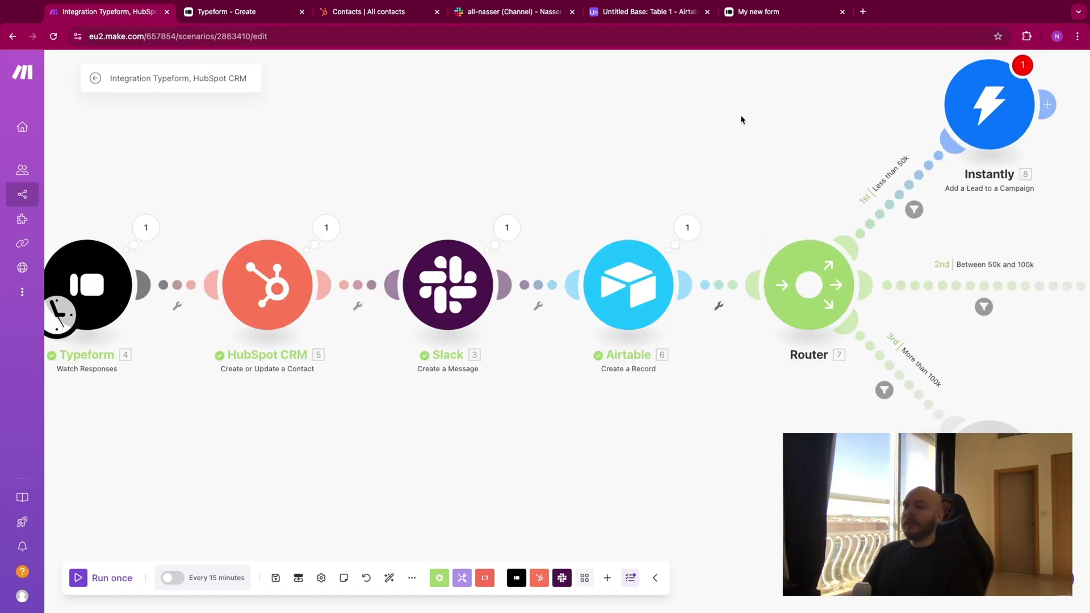